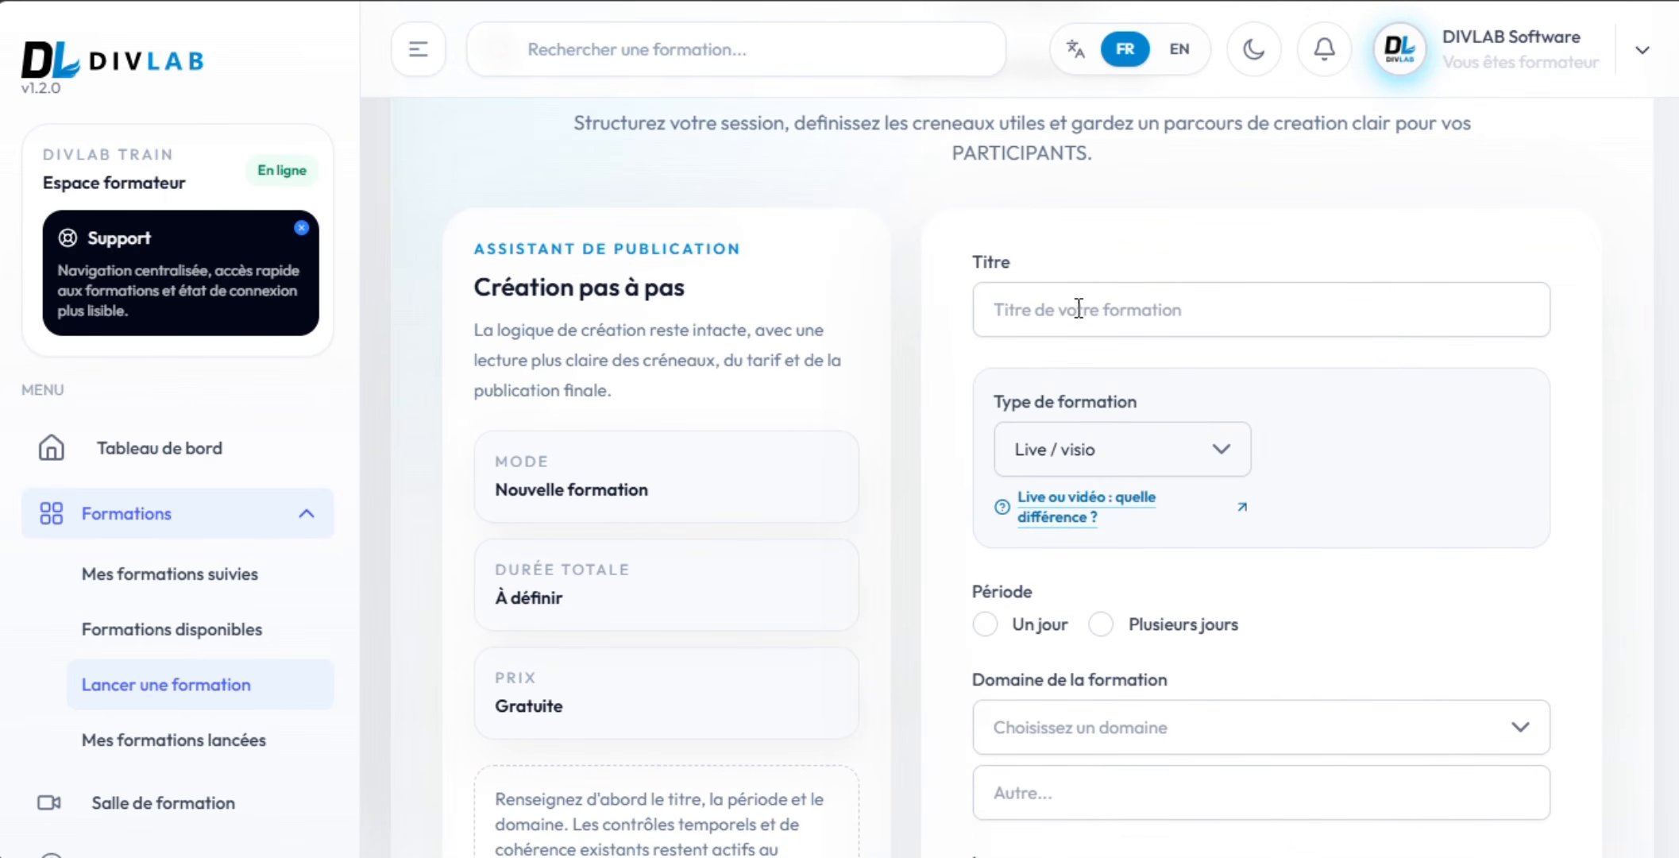
Title the training "Comment lancer une formation live sur DIVLAB TRAIN ?" and choose Live / visio as its type.
click(1078, 309)
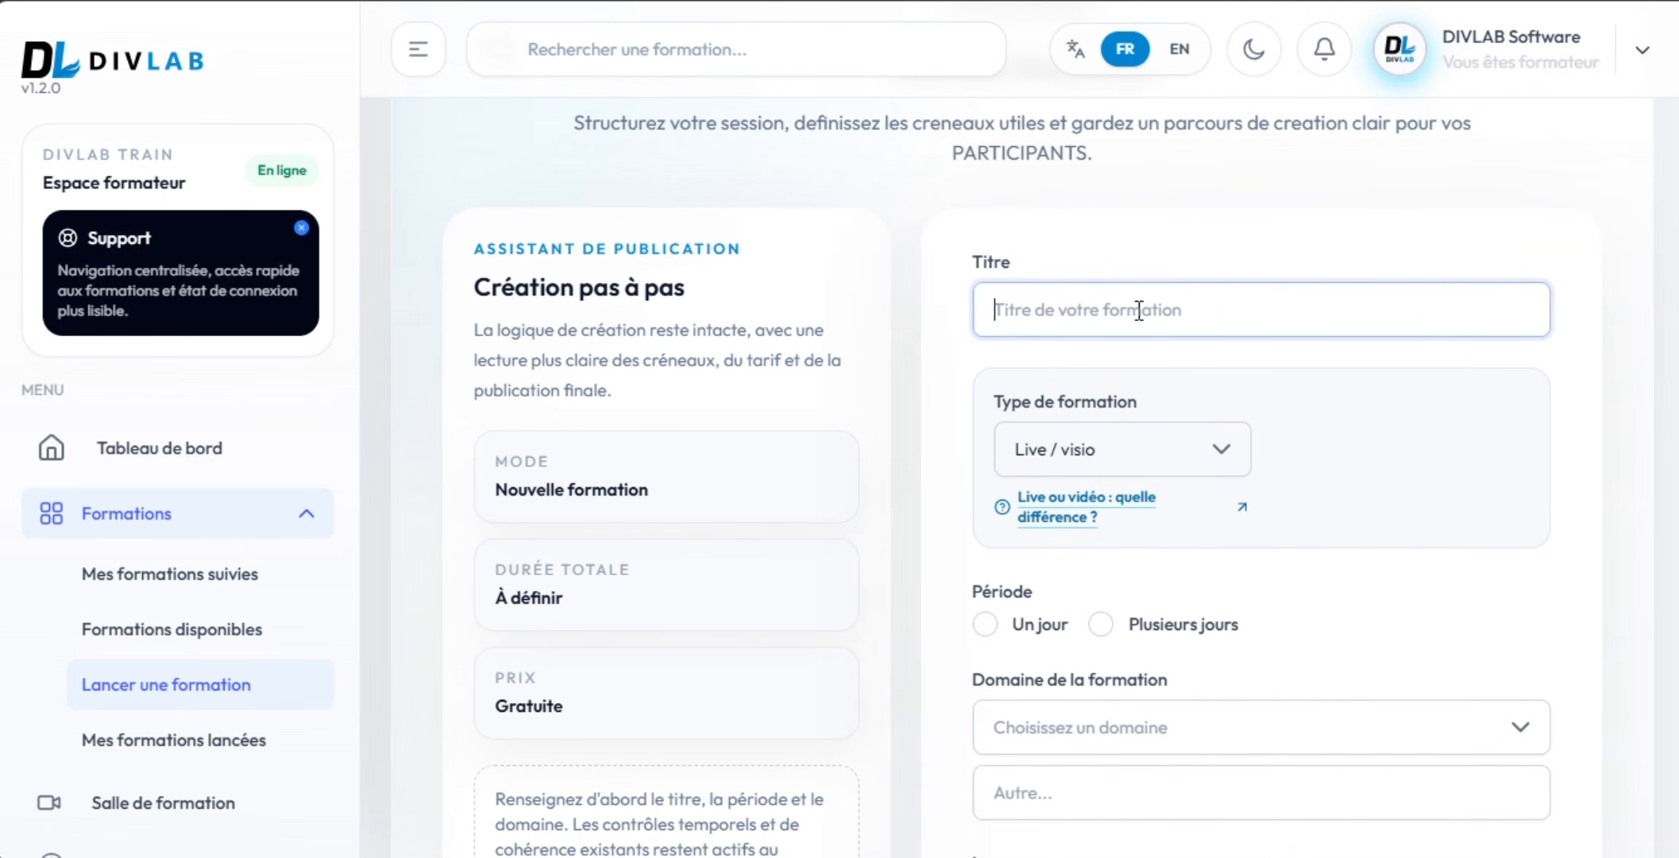
text(Comment l)
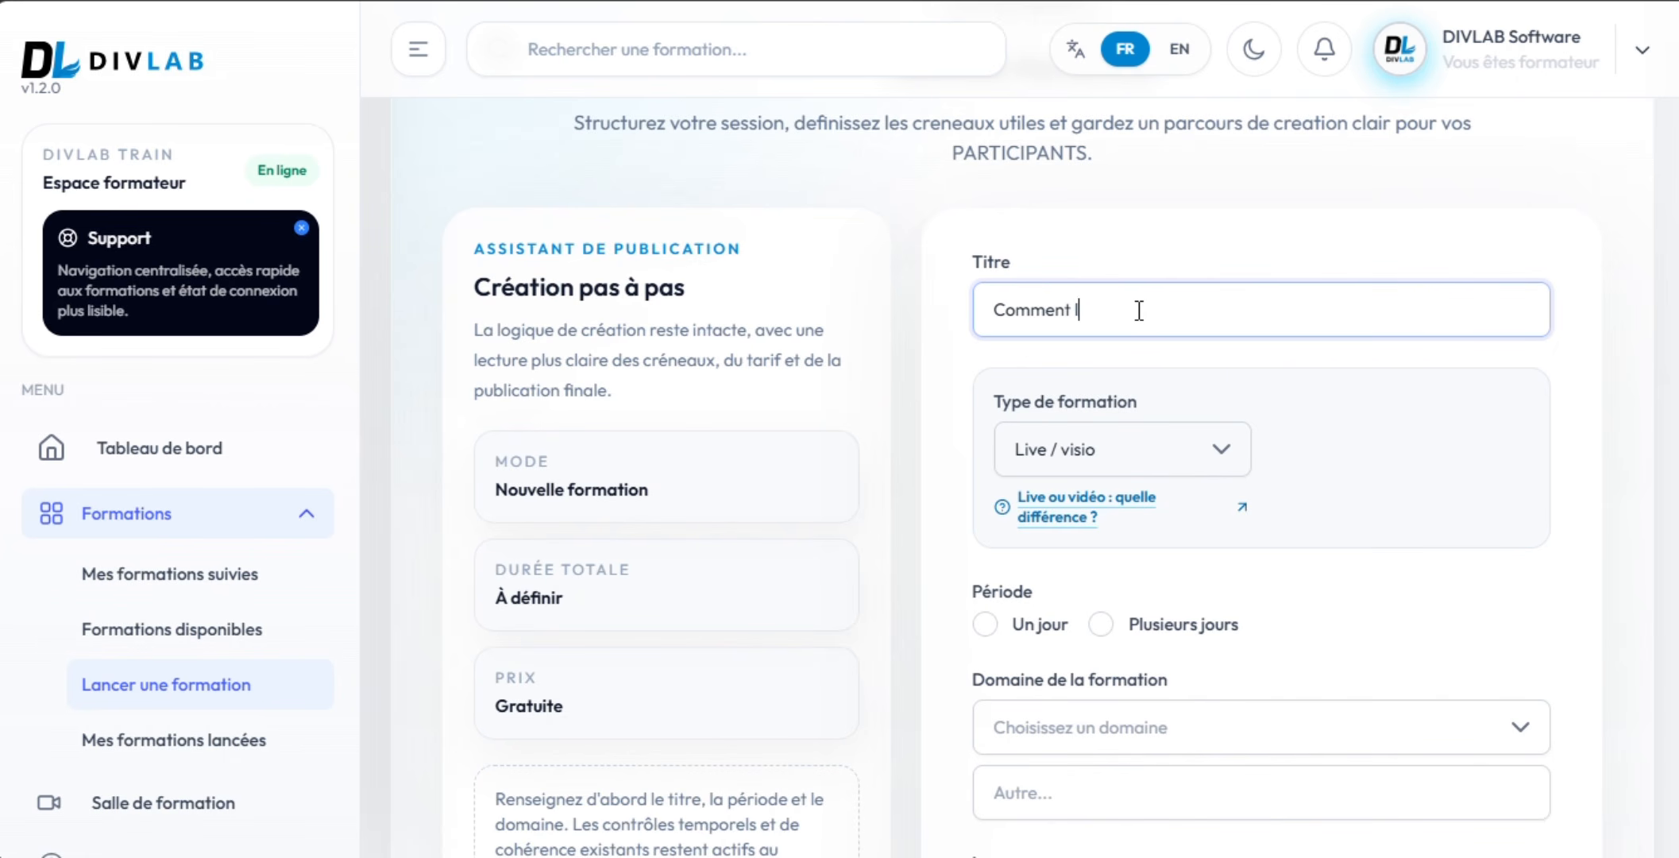
text(ancer une formation live sur DIVLAB TRAIN ?)
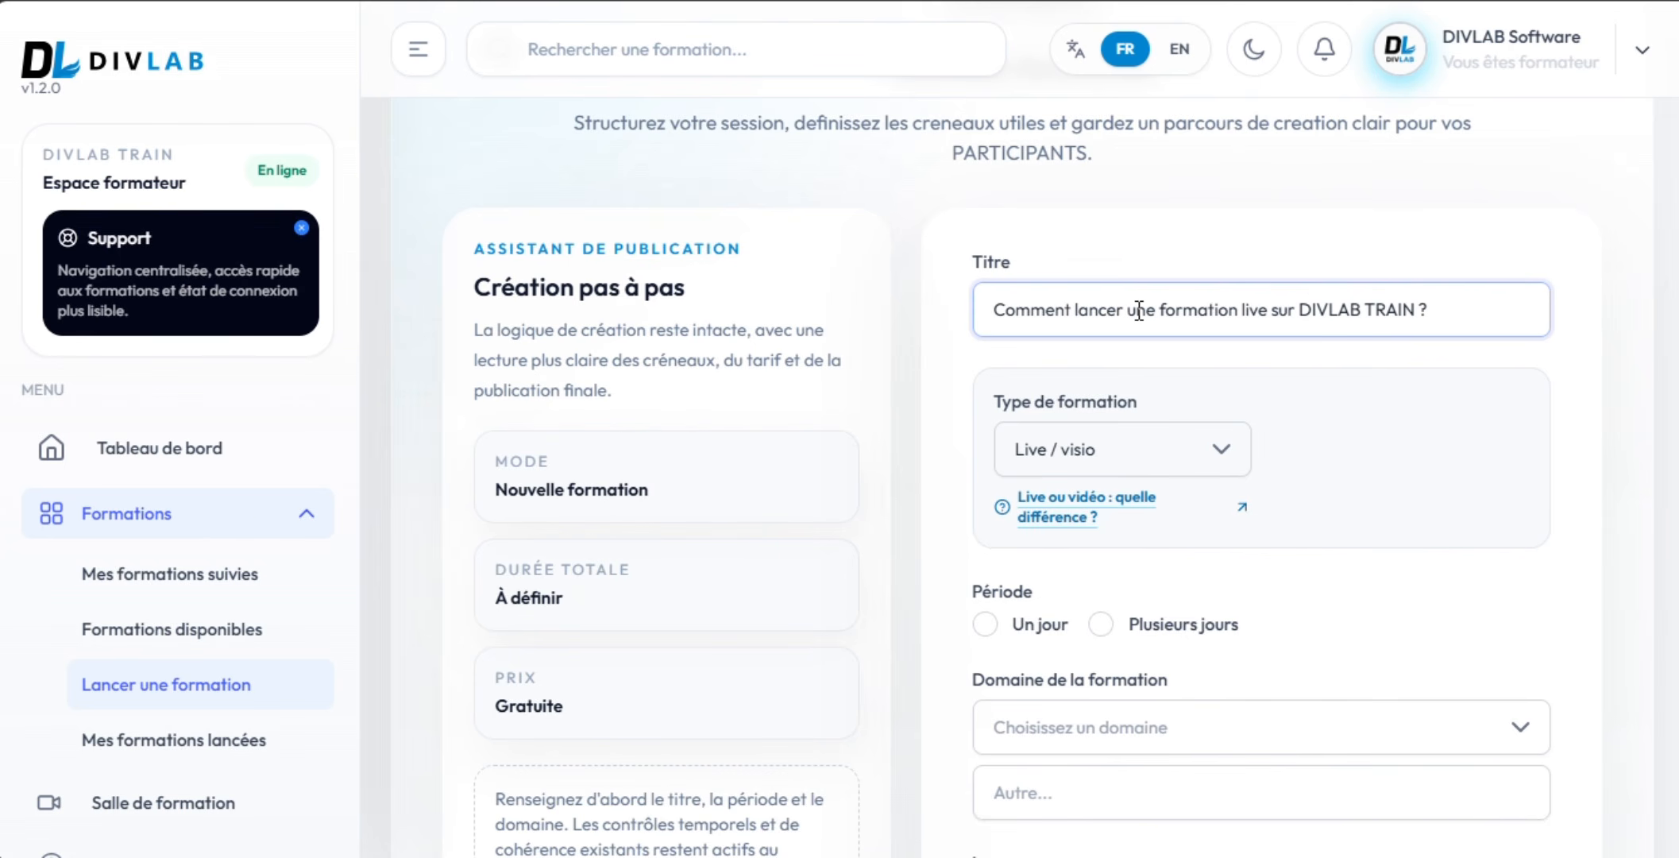
scroll(1430, 337, down, 2)
click(1214, 320)
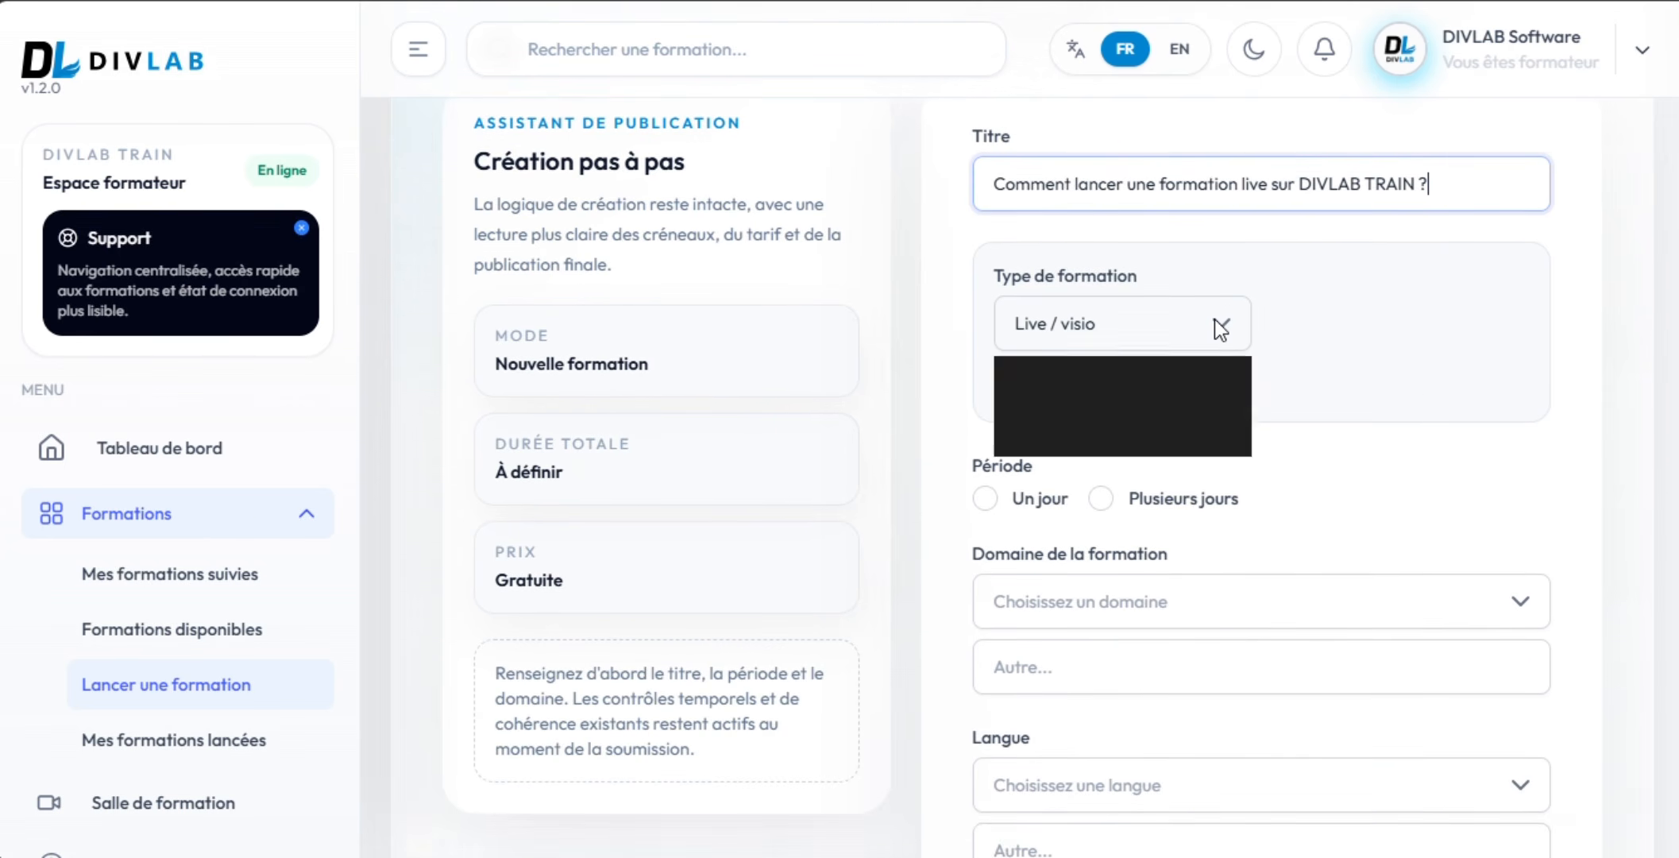
click(1179, 417)
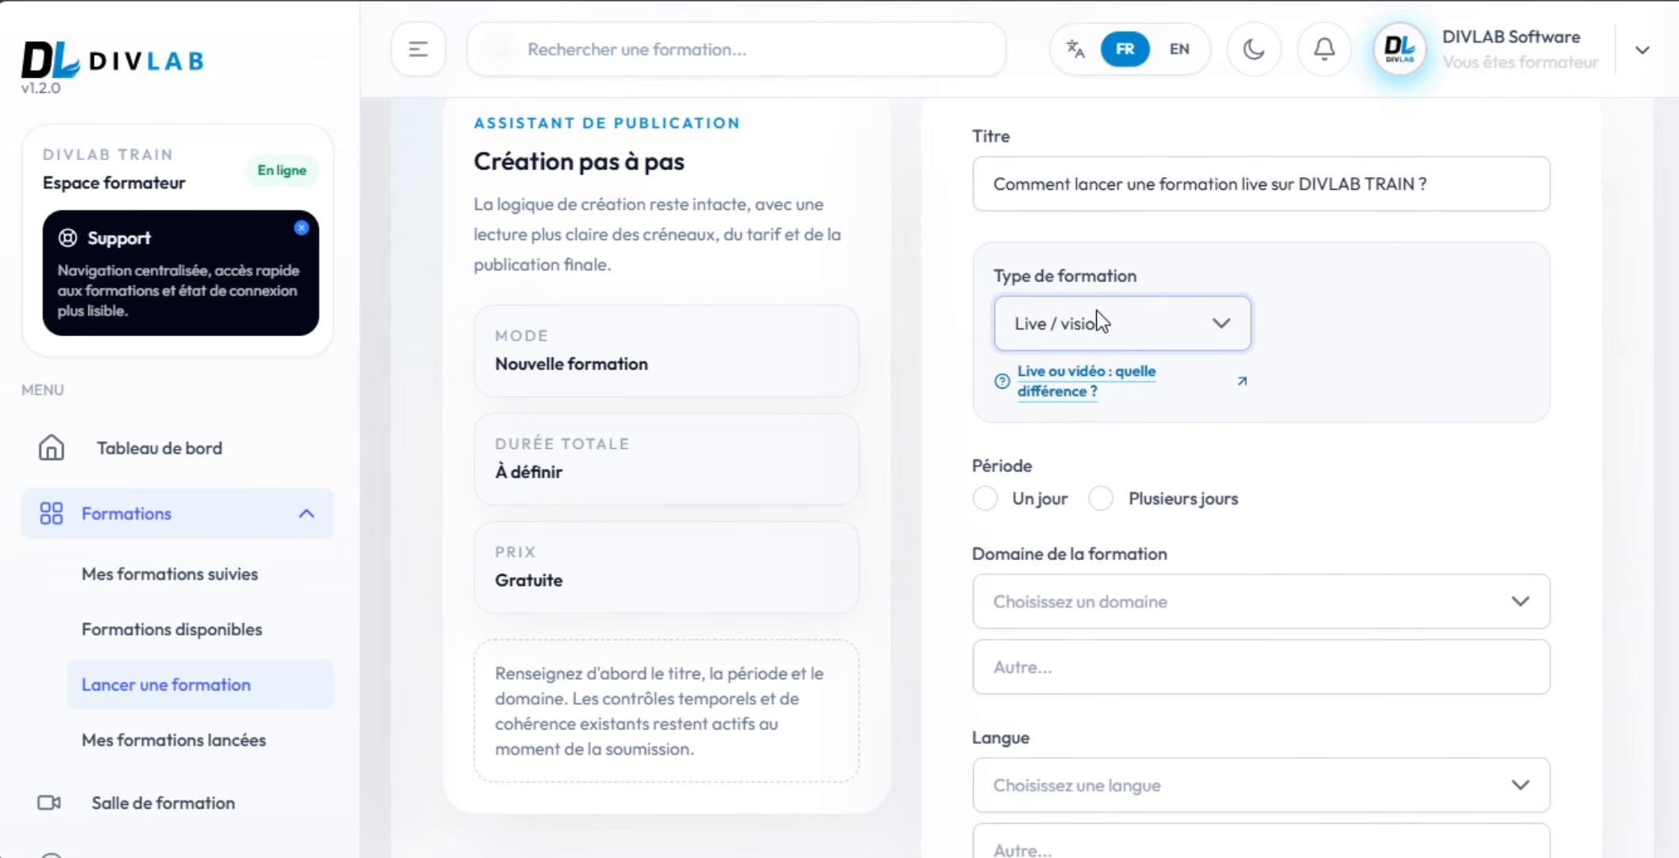
Schedule the training as a single day on 2026-07-26 with an end time of 15:20.
scroll(1357, 406, down, 4)
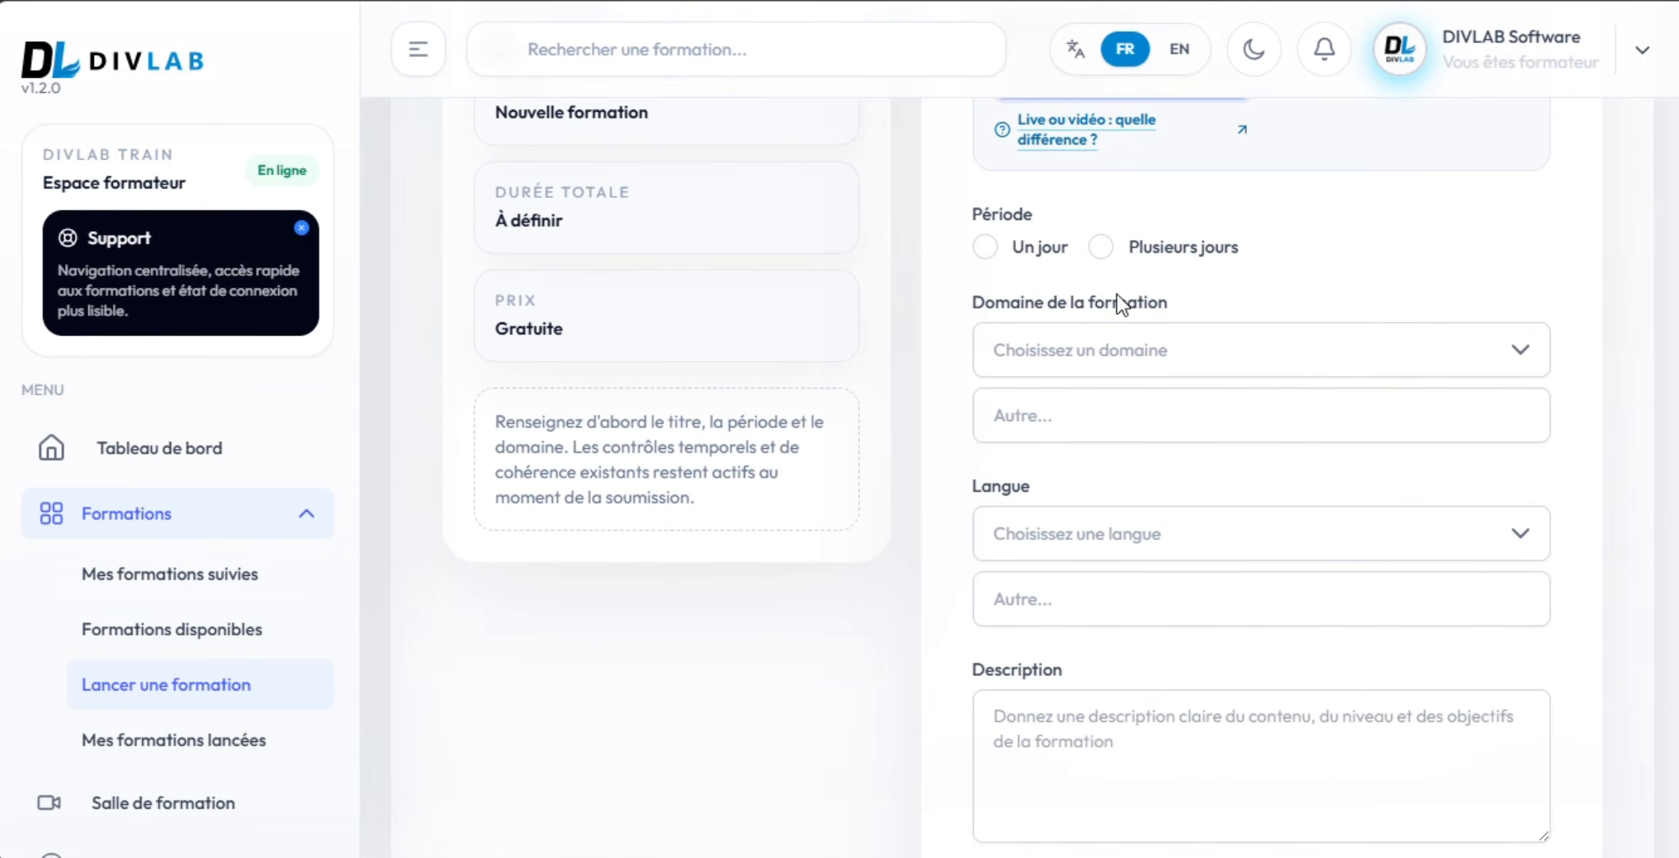
scroll(1021, 302, up, 2)
click(985, 373)
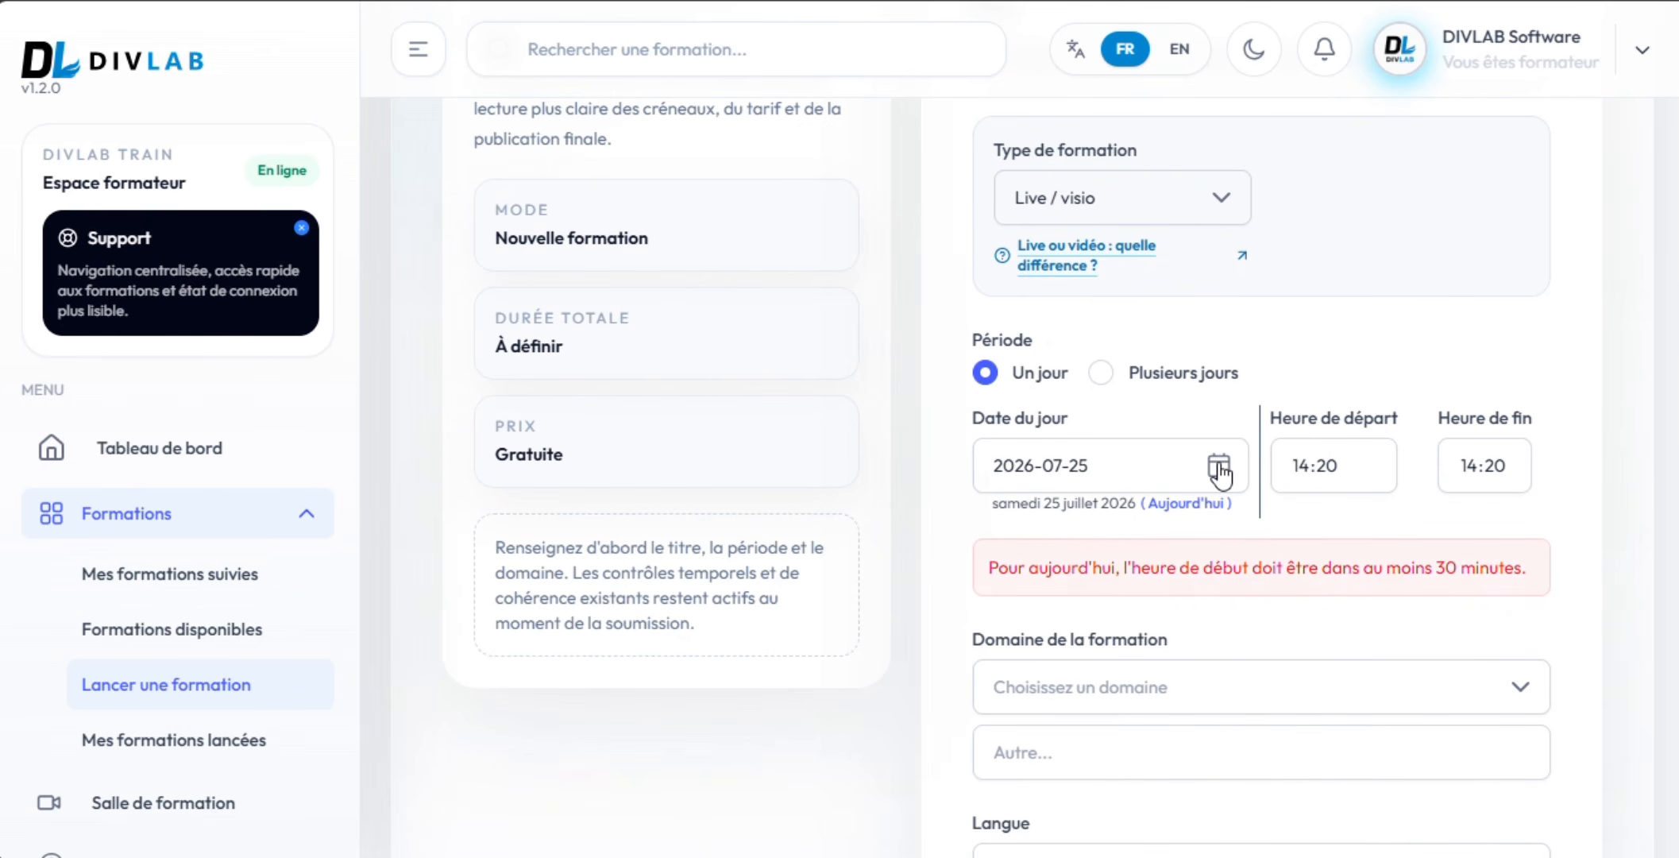
click(1197, 477)
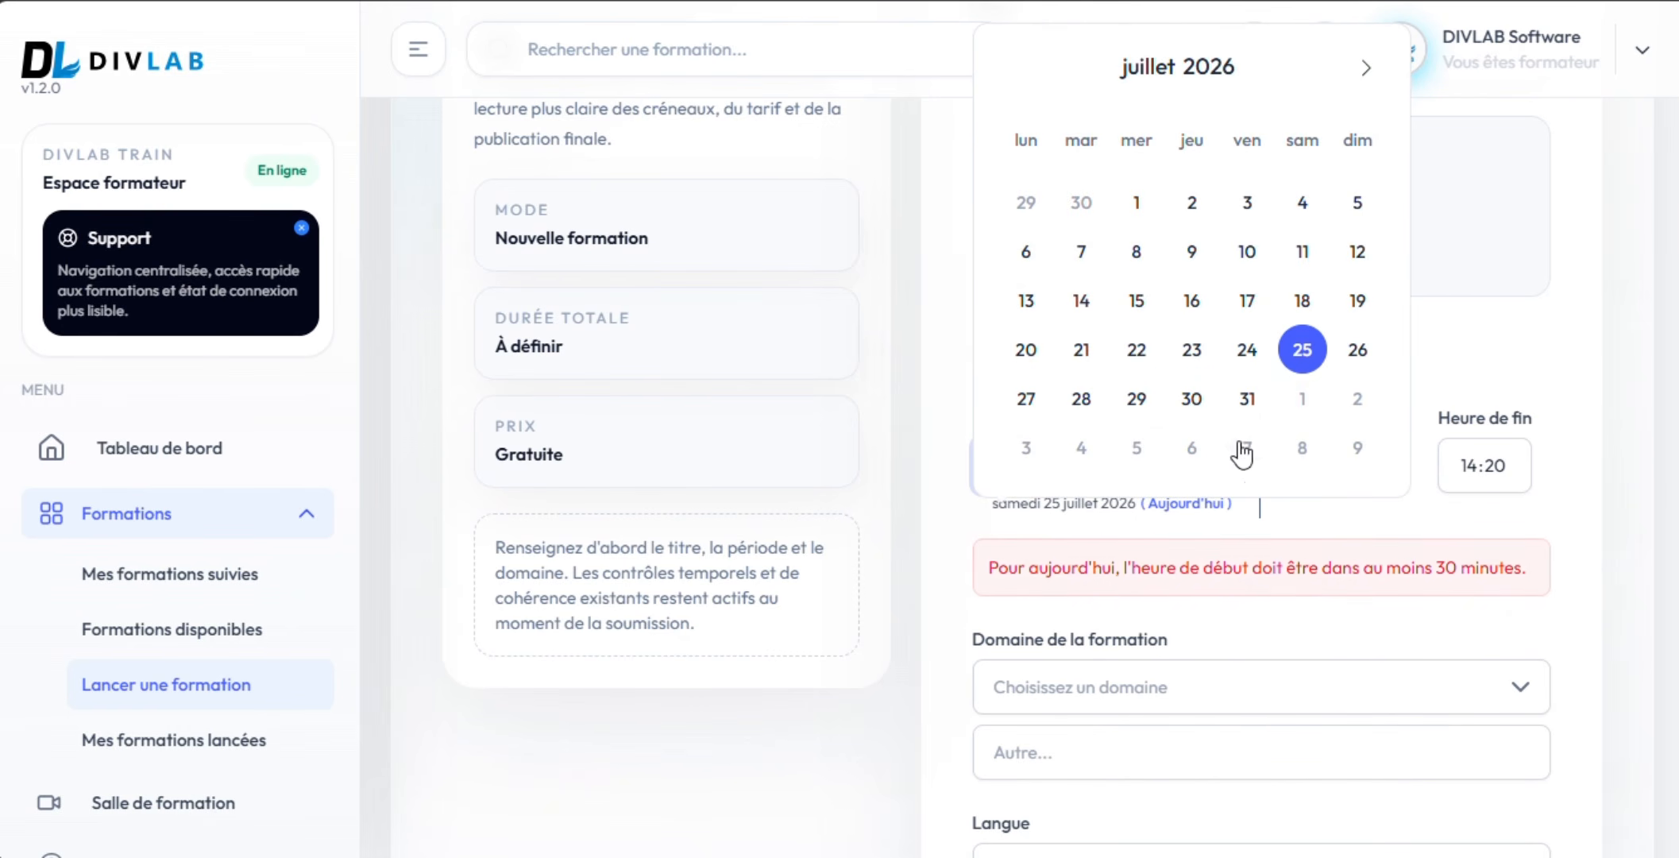
click(1359, 351)
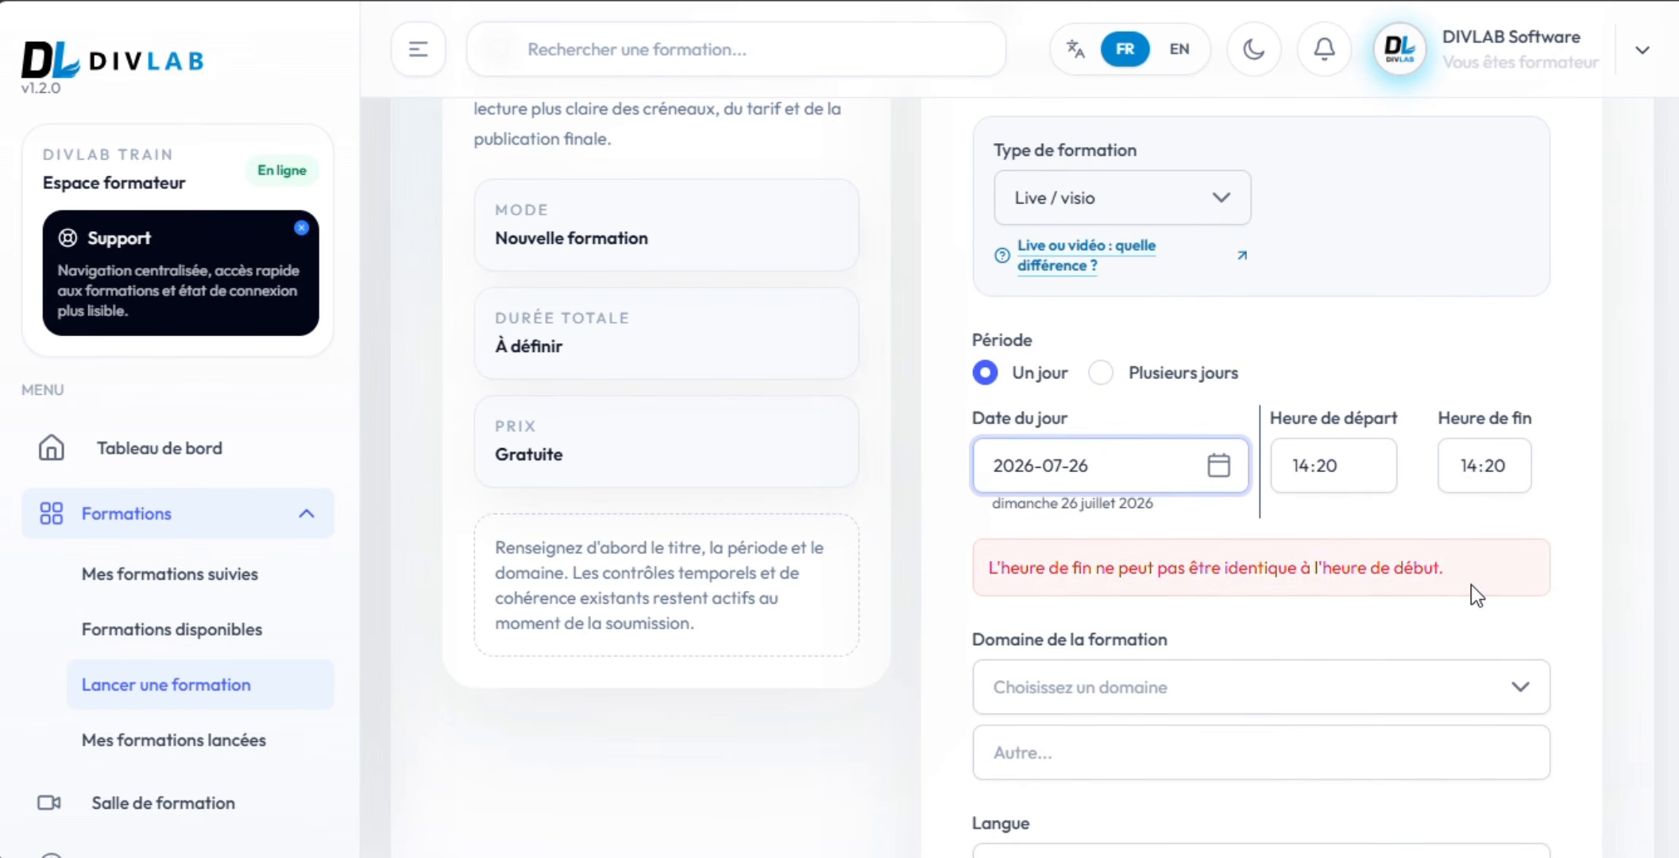
click(1474, 469)
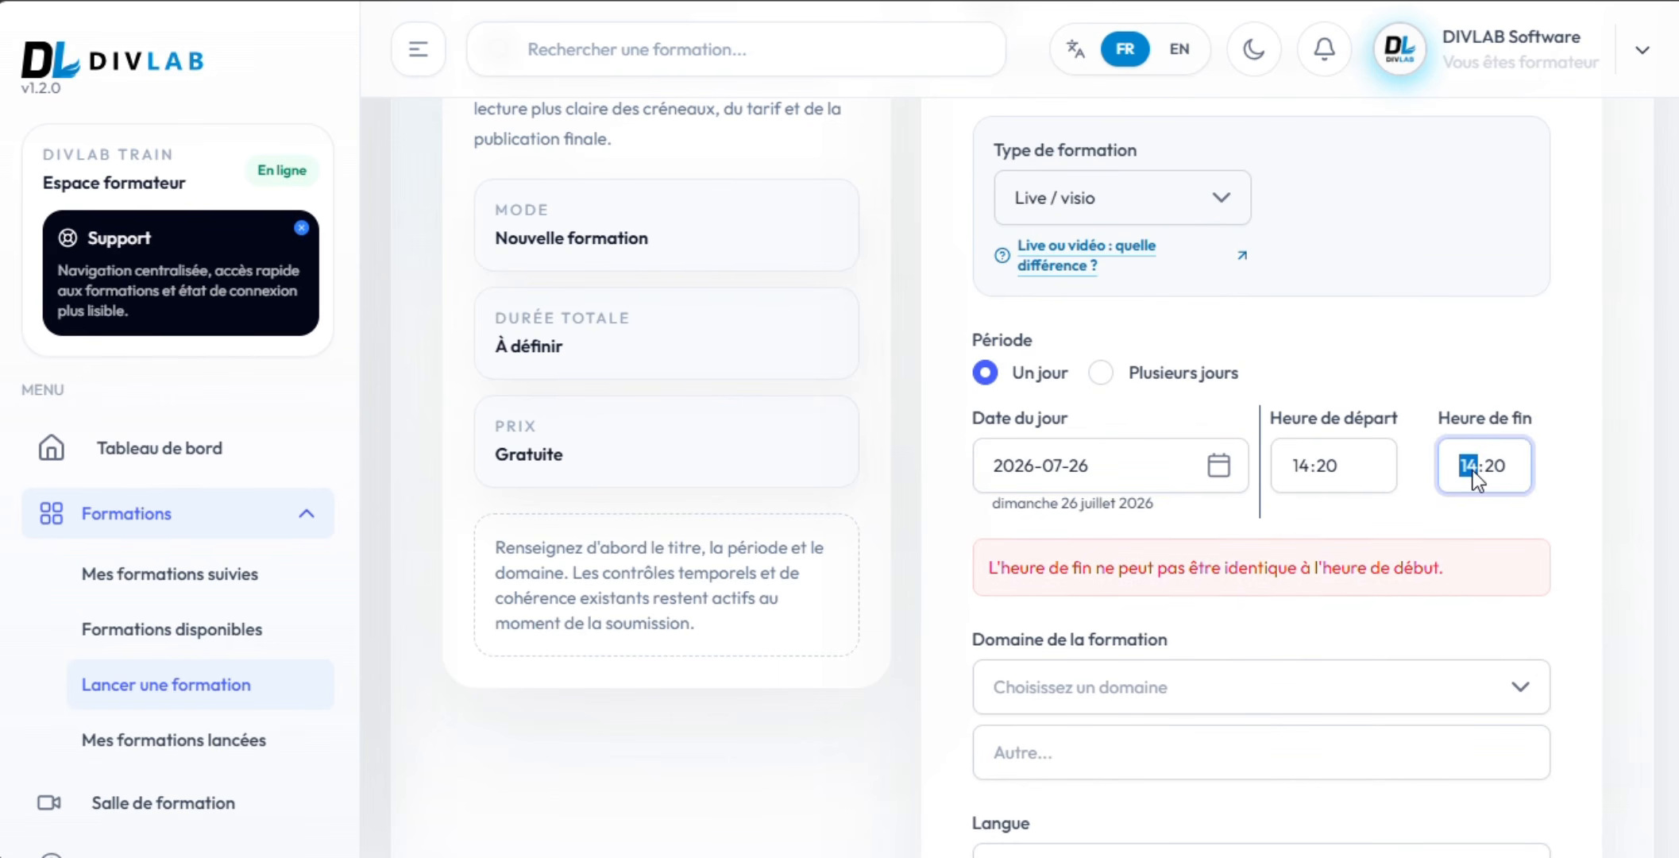
text(15)
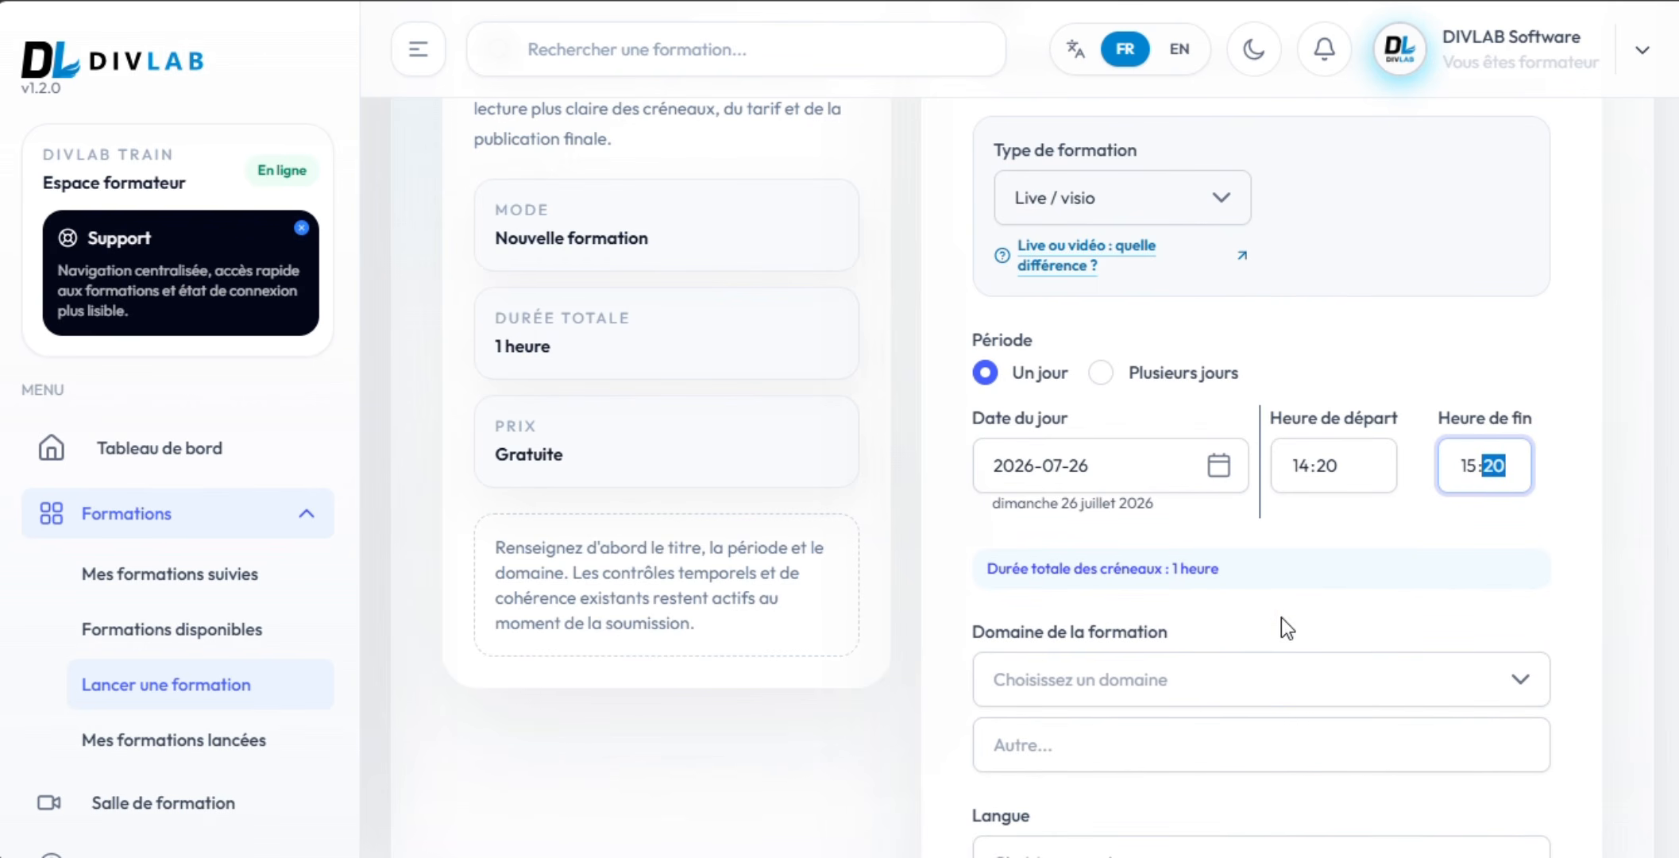
click(1485, 506)
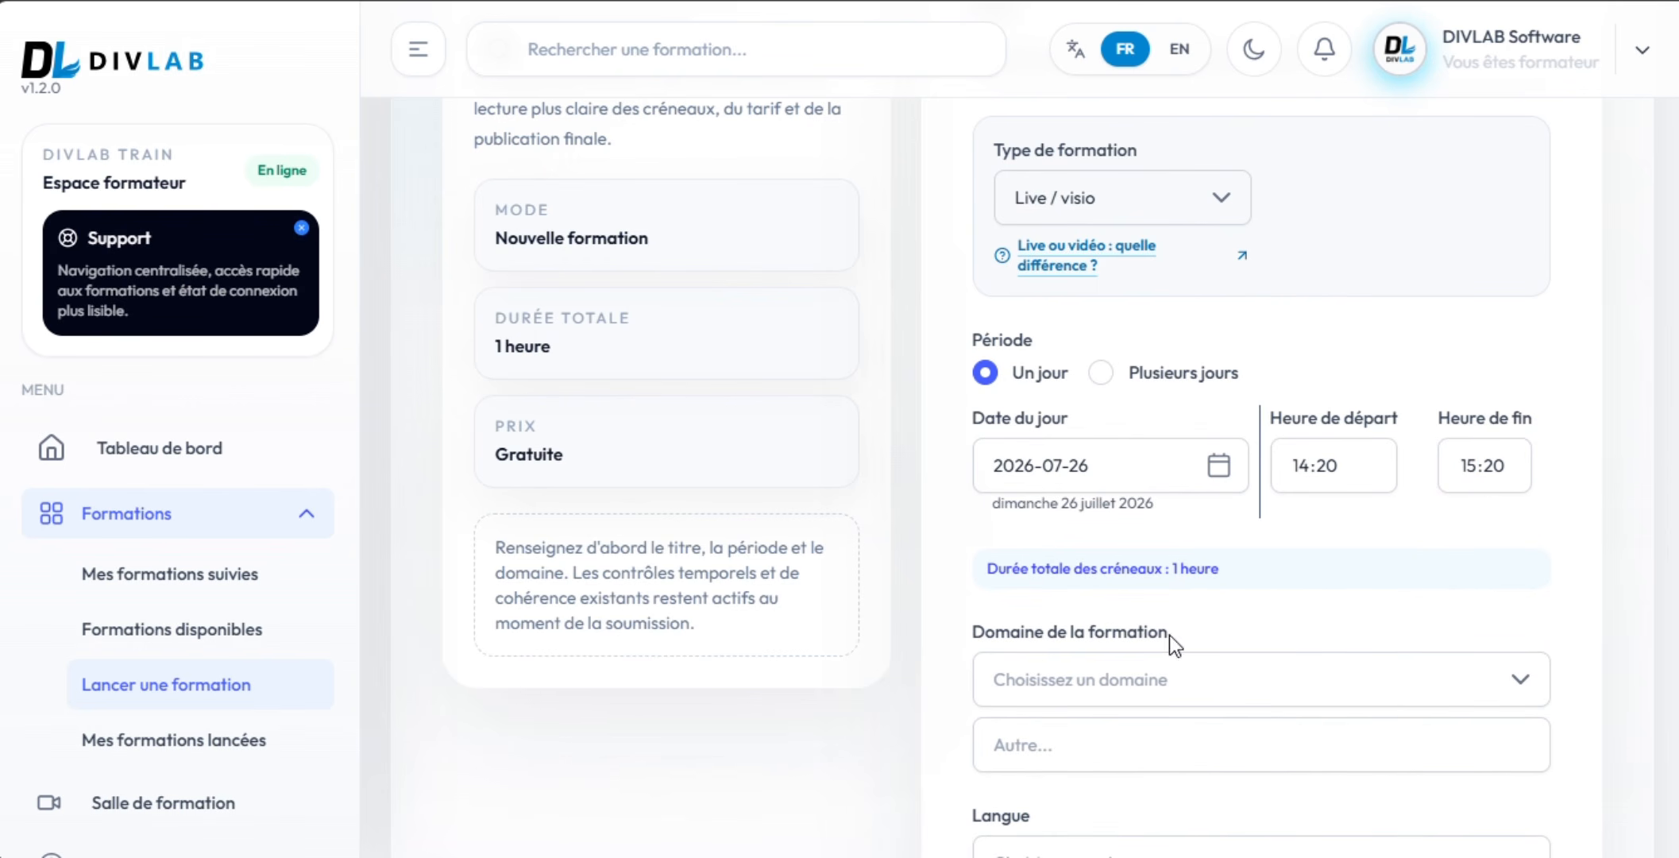
Choose Productivité as the training's domain.
scroll(1266, 594, down, 3)
click(1316, 427)
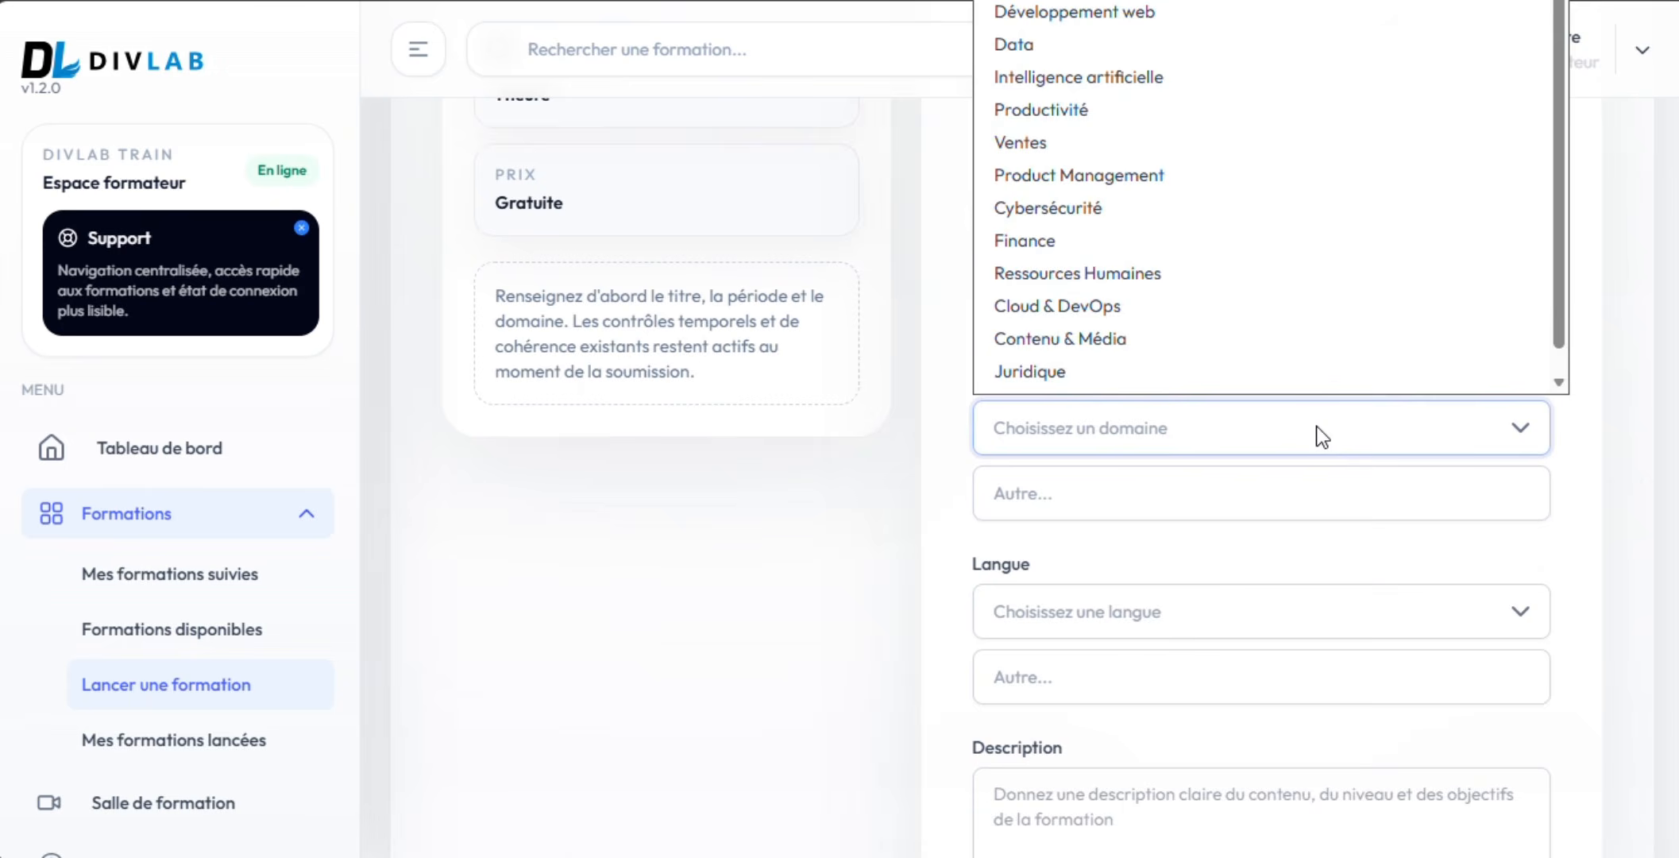
scroll(1102, 363, down, 1)
scroll(1123, 212, up, 1)
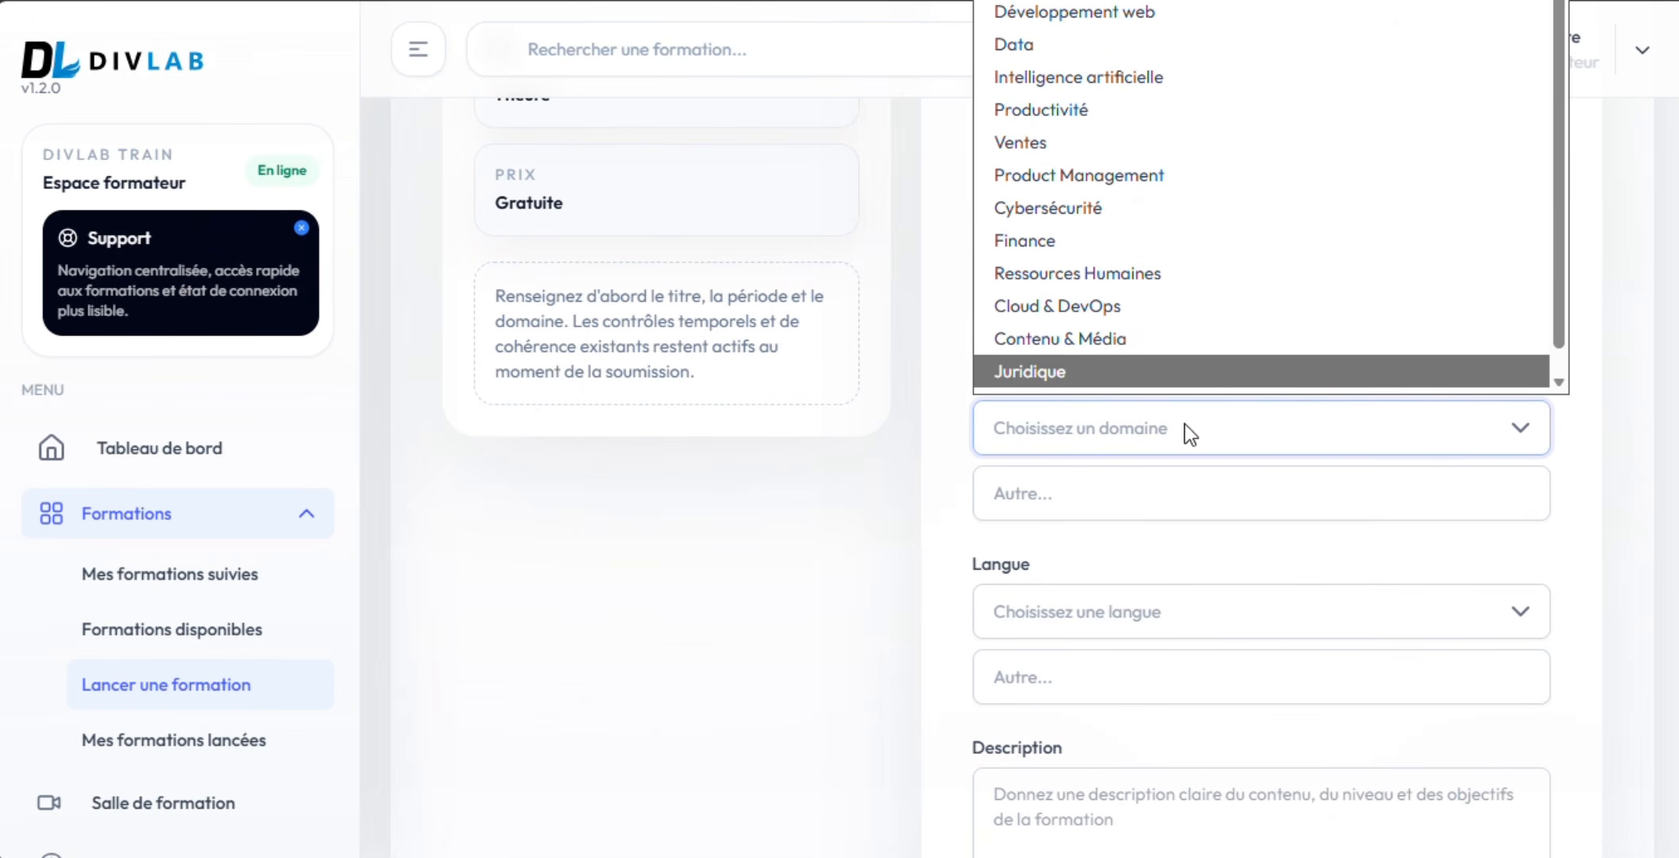
scroll(1253, 536, up, 3)
click(1252, 677)
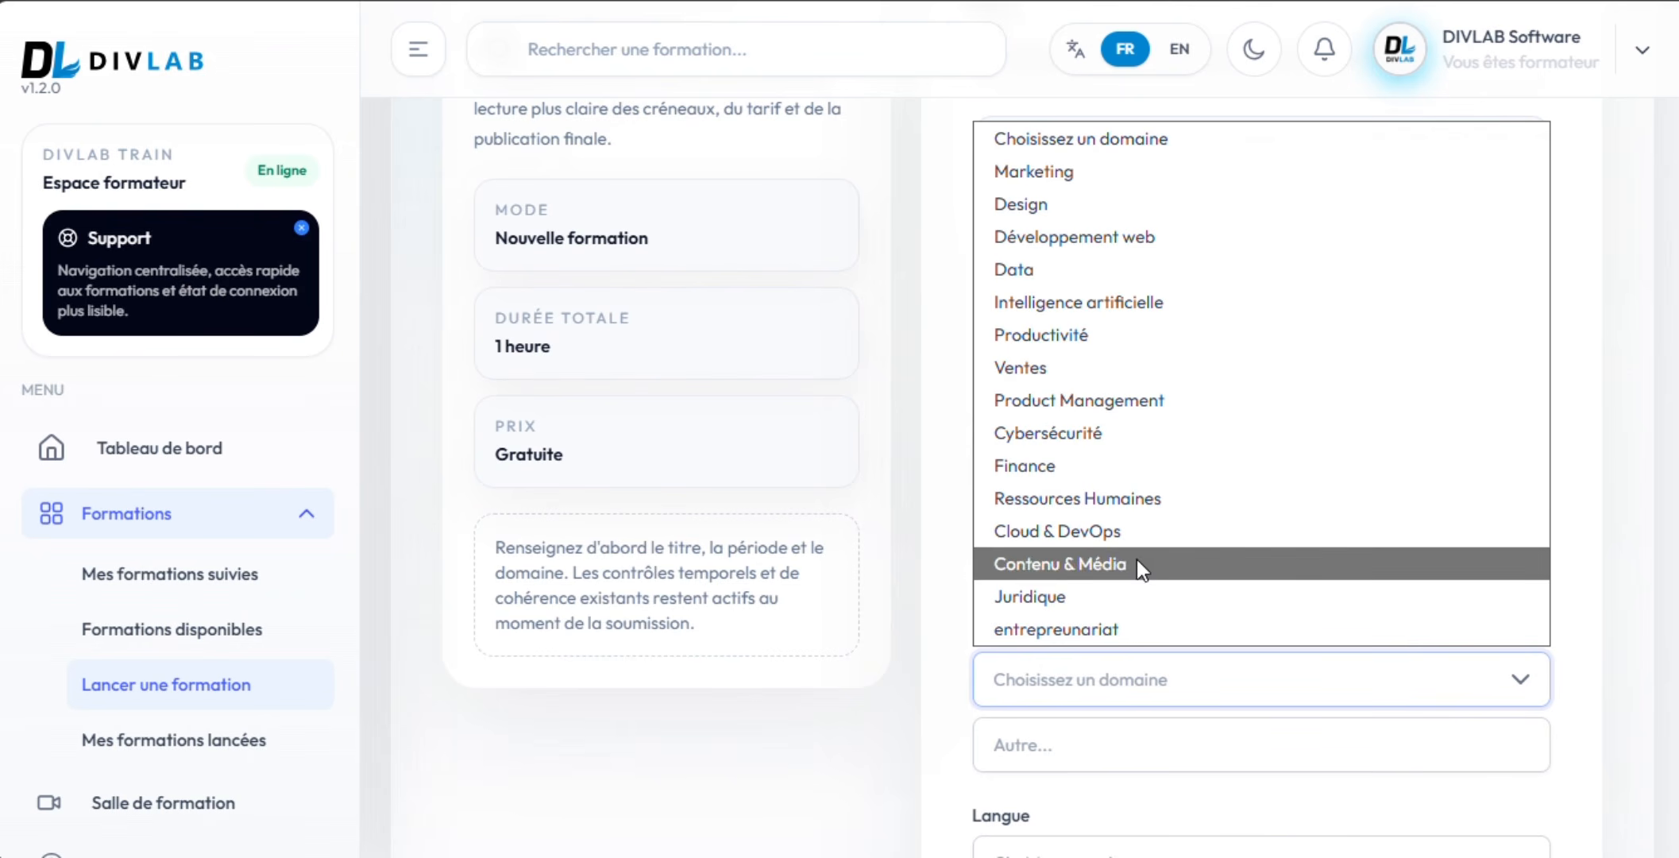
click(1146, 349)
Set the training's language to Bilingue (FR/EN).
scroll(1267, 671, down, 5)
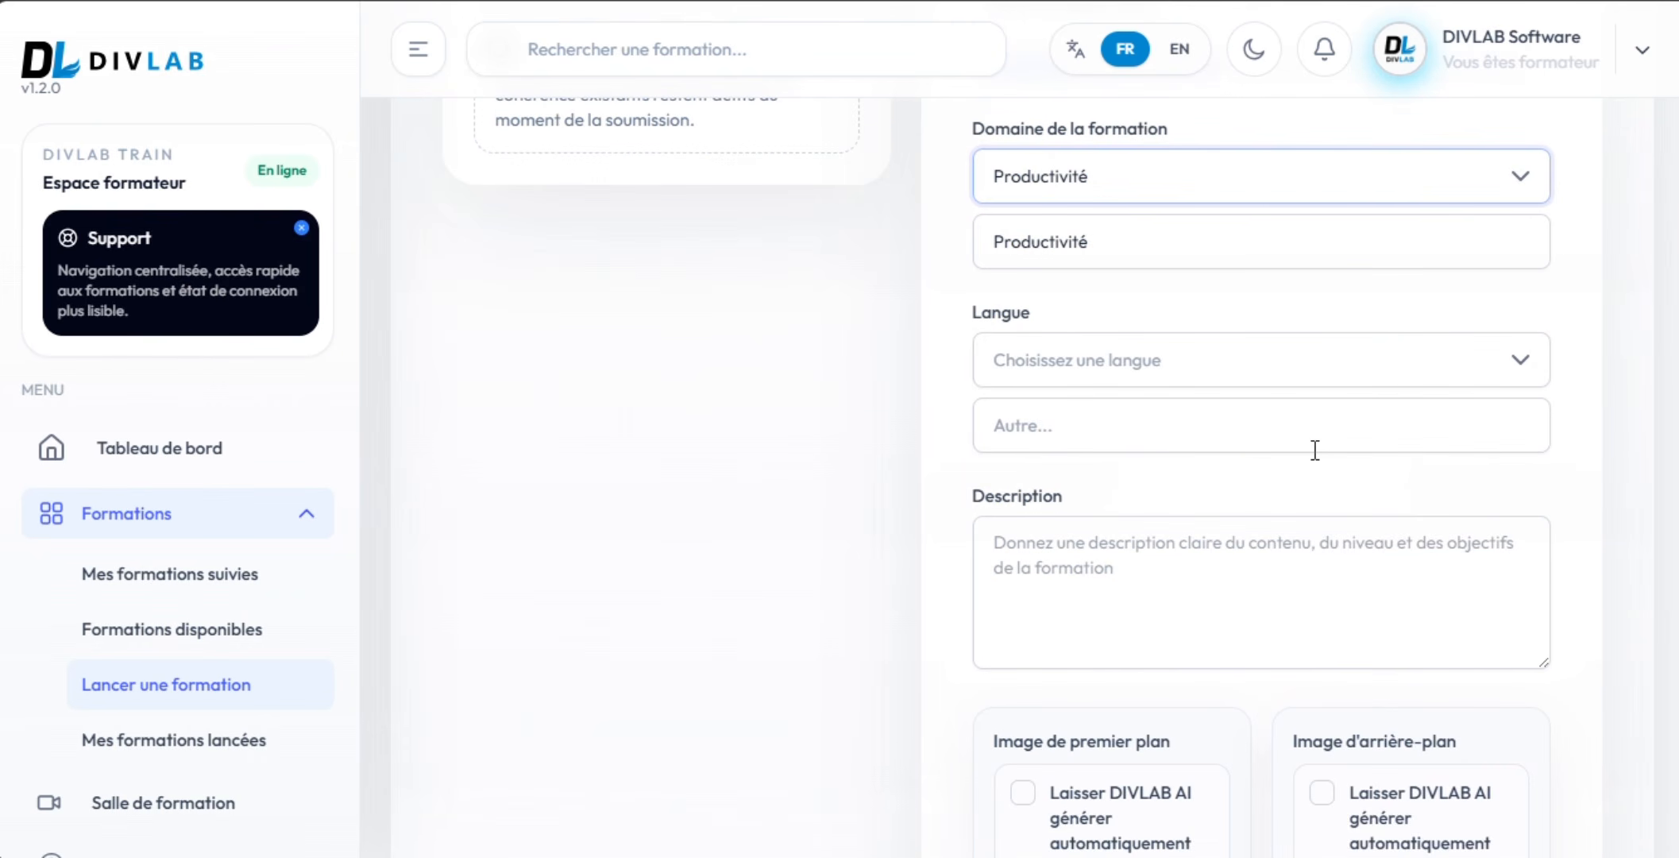
scroll(1315, 449, up, 3)
click(1251, 624)
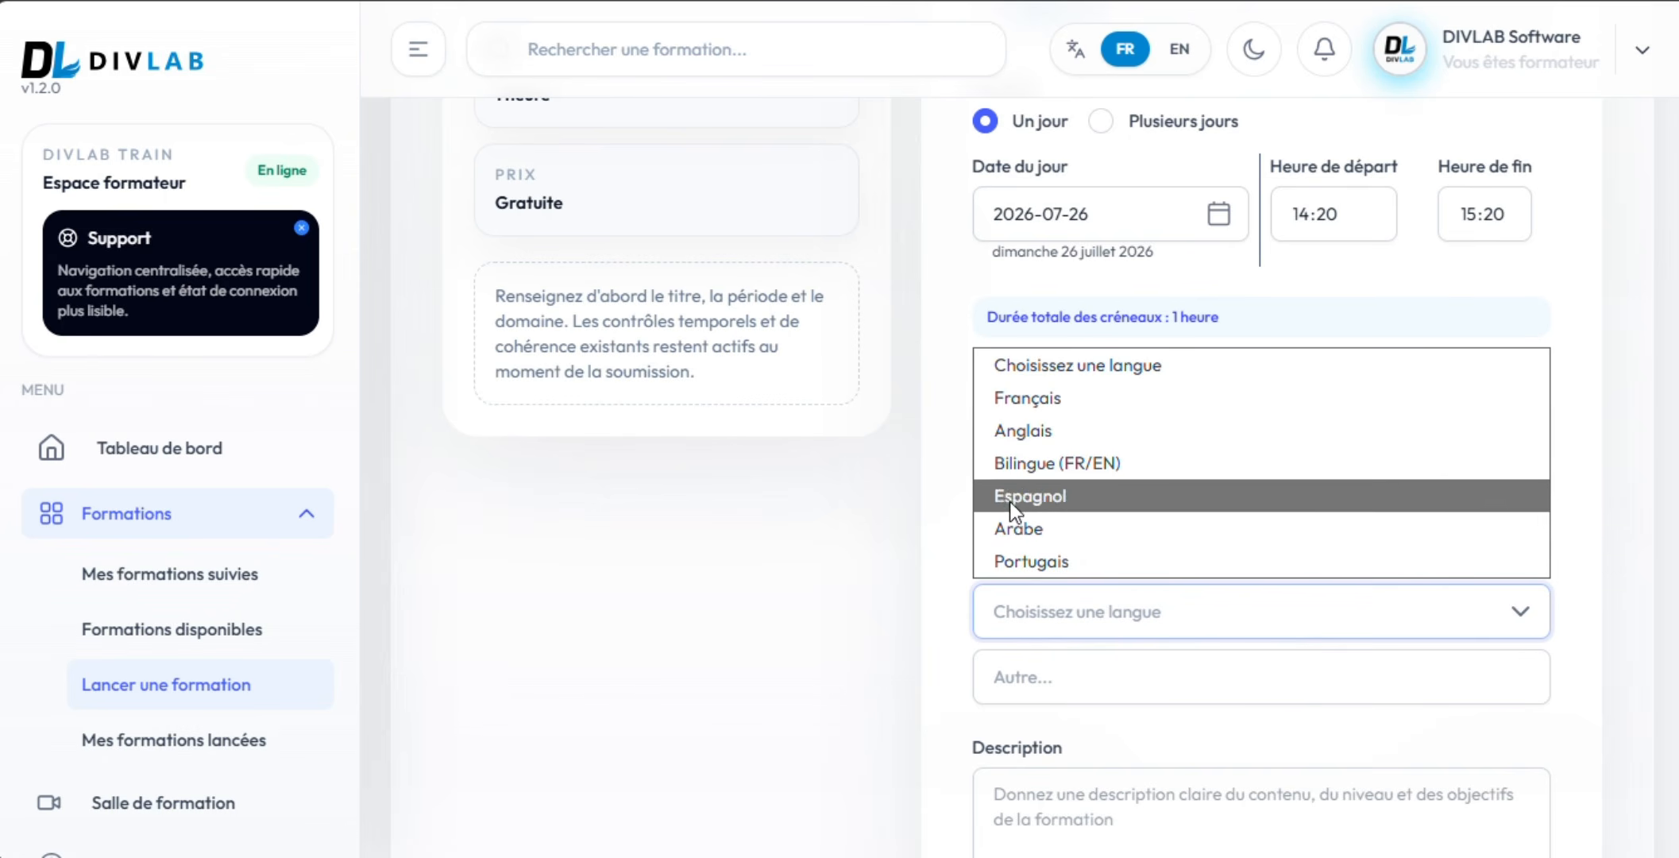
click(1029, 460)
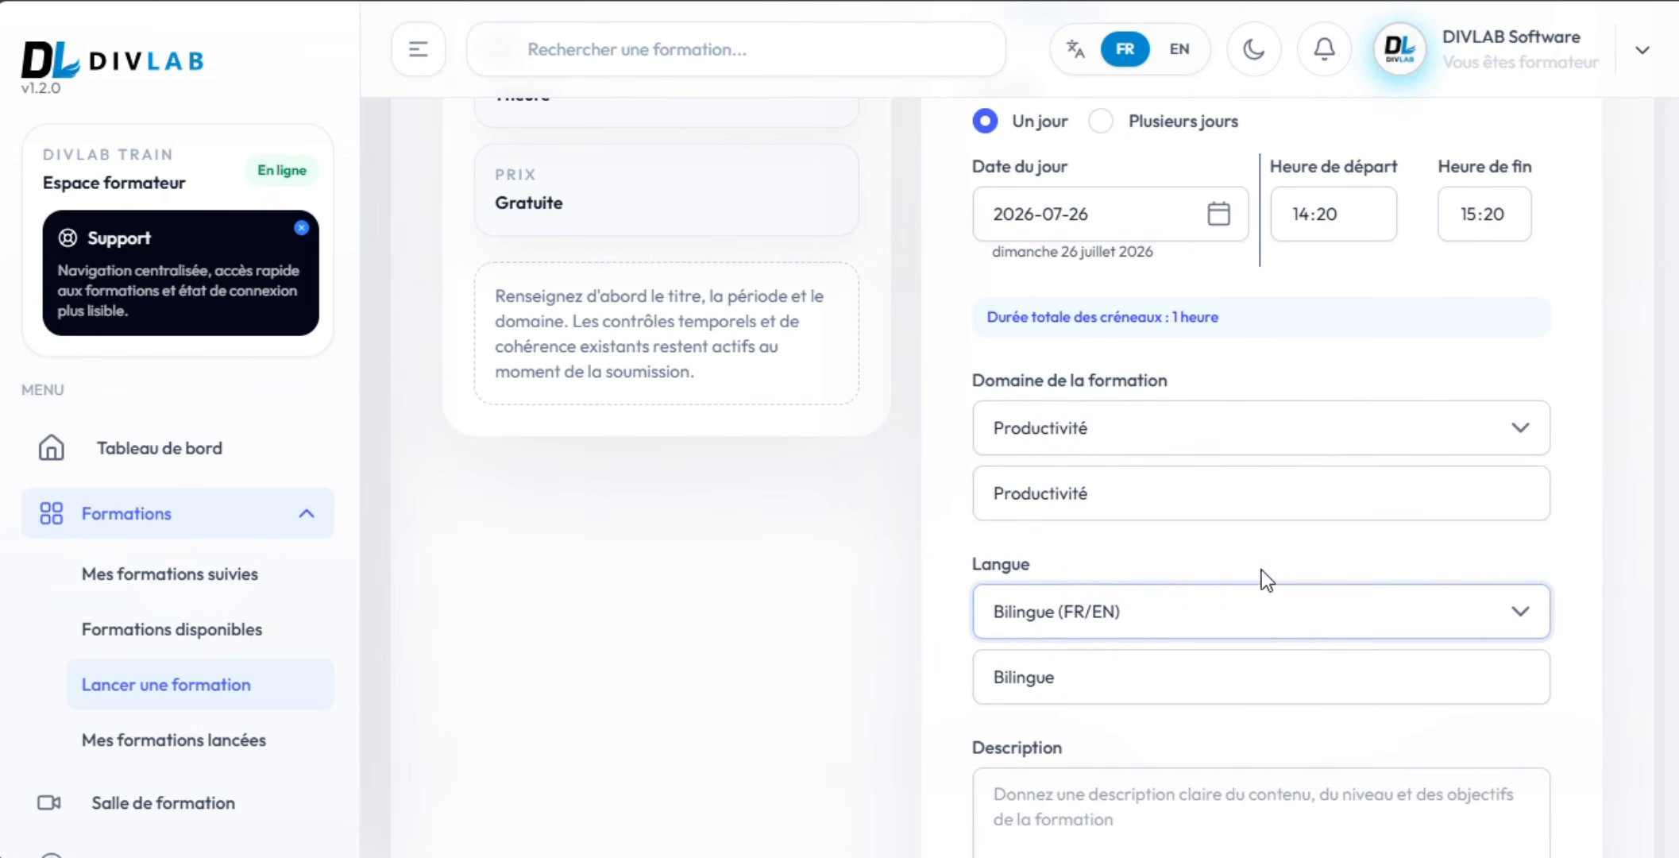
Enter the description "Durant cette formation, vous apprendrez comment lancer une formation sur DIVLAB TRAIN.".
scroll(1263, 569, down, 3)
click(1174, 545)
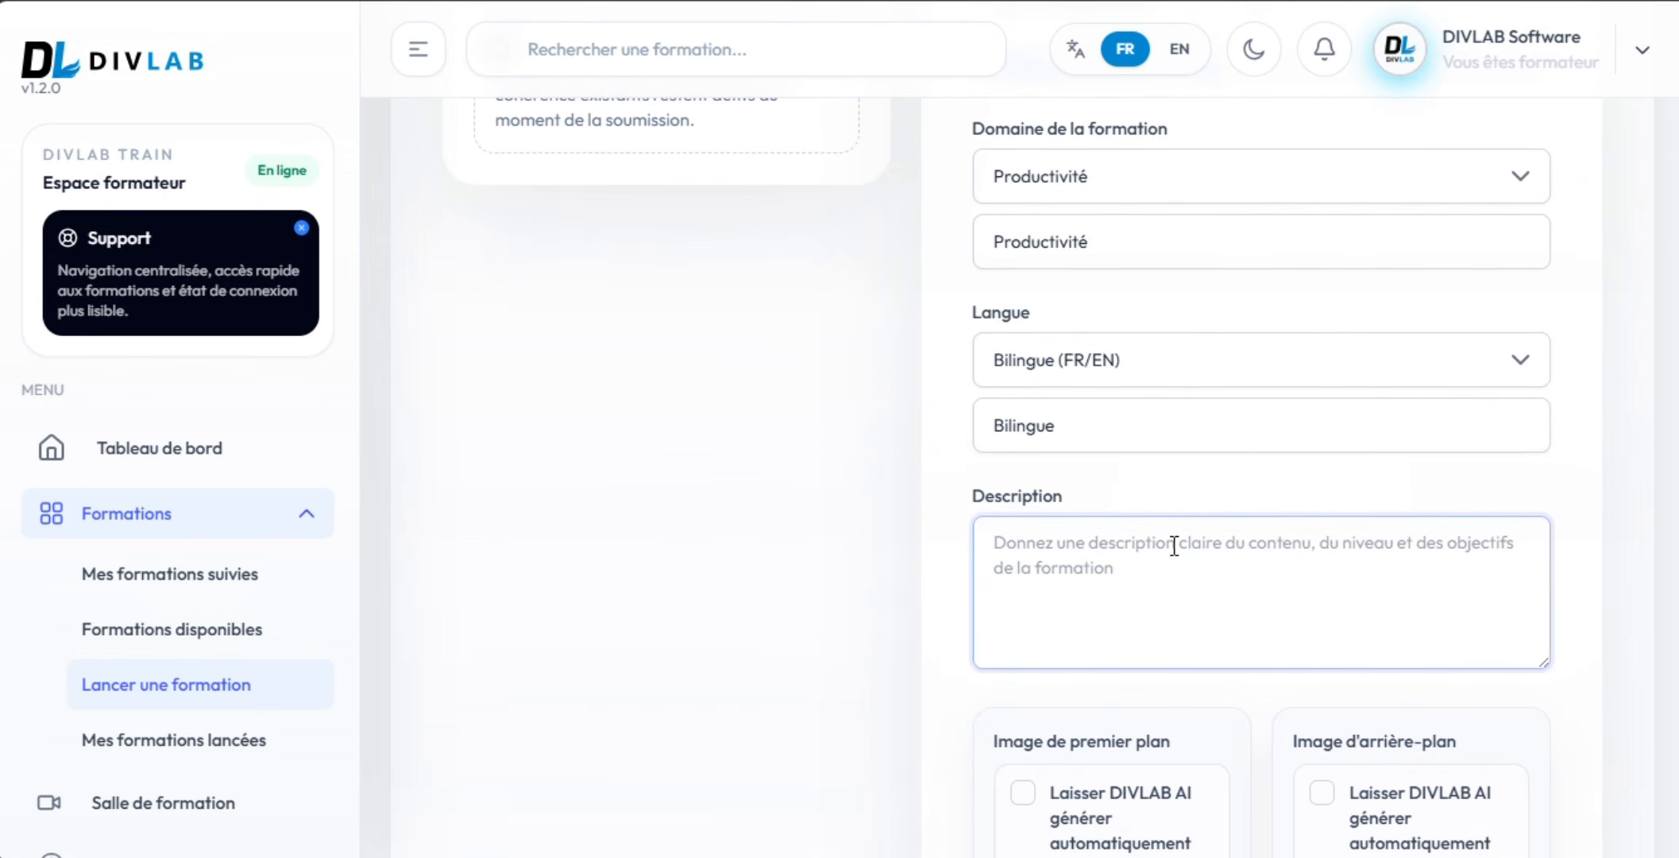
text(Durant cette formation vous)
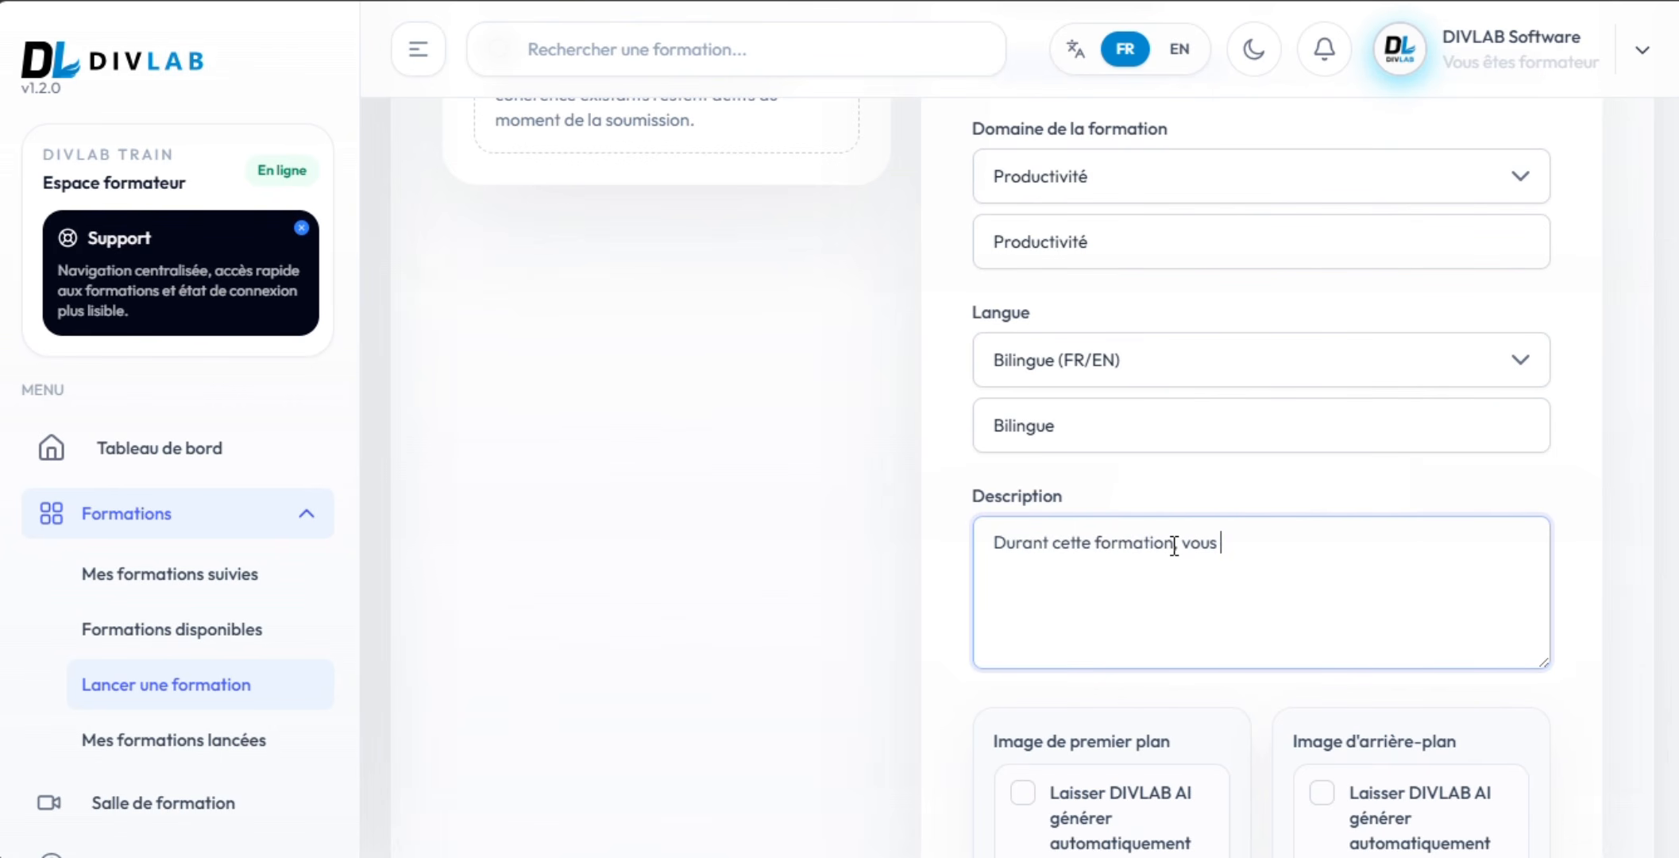
text(apprendrez comment )
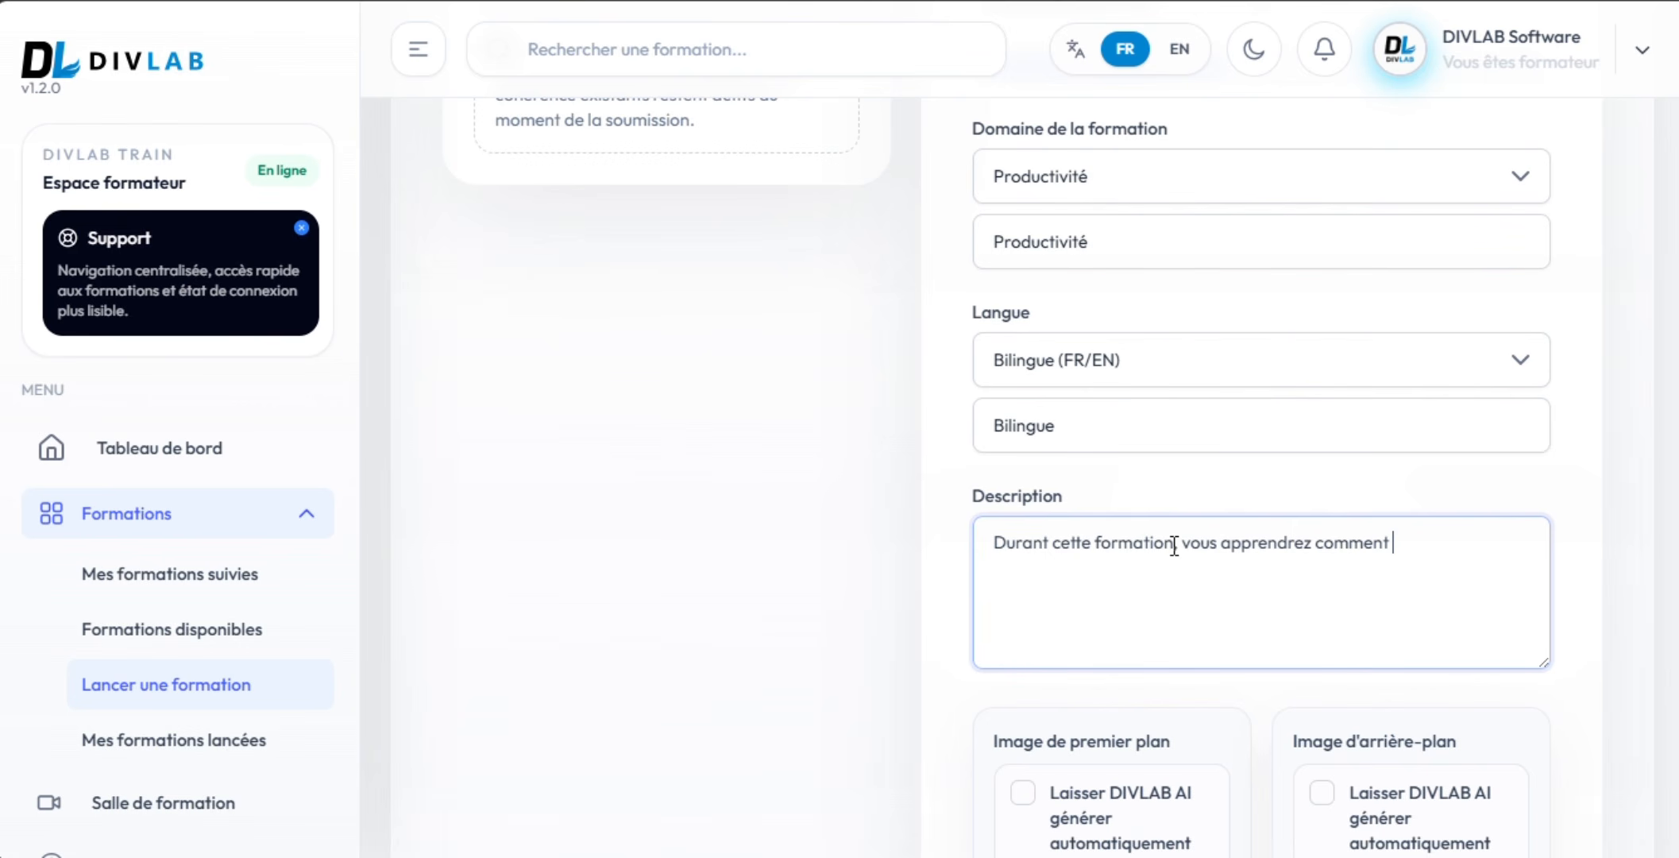
text(lancer une formation sur DIVLAB)
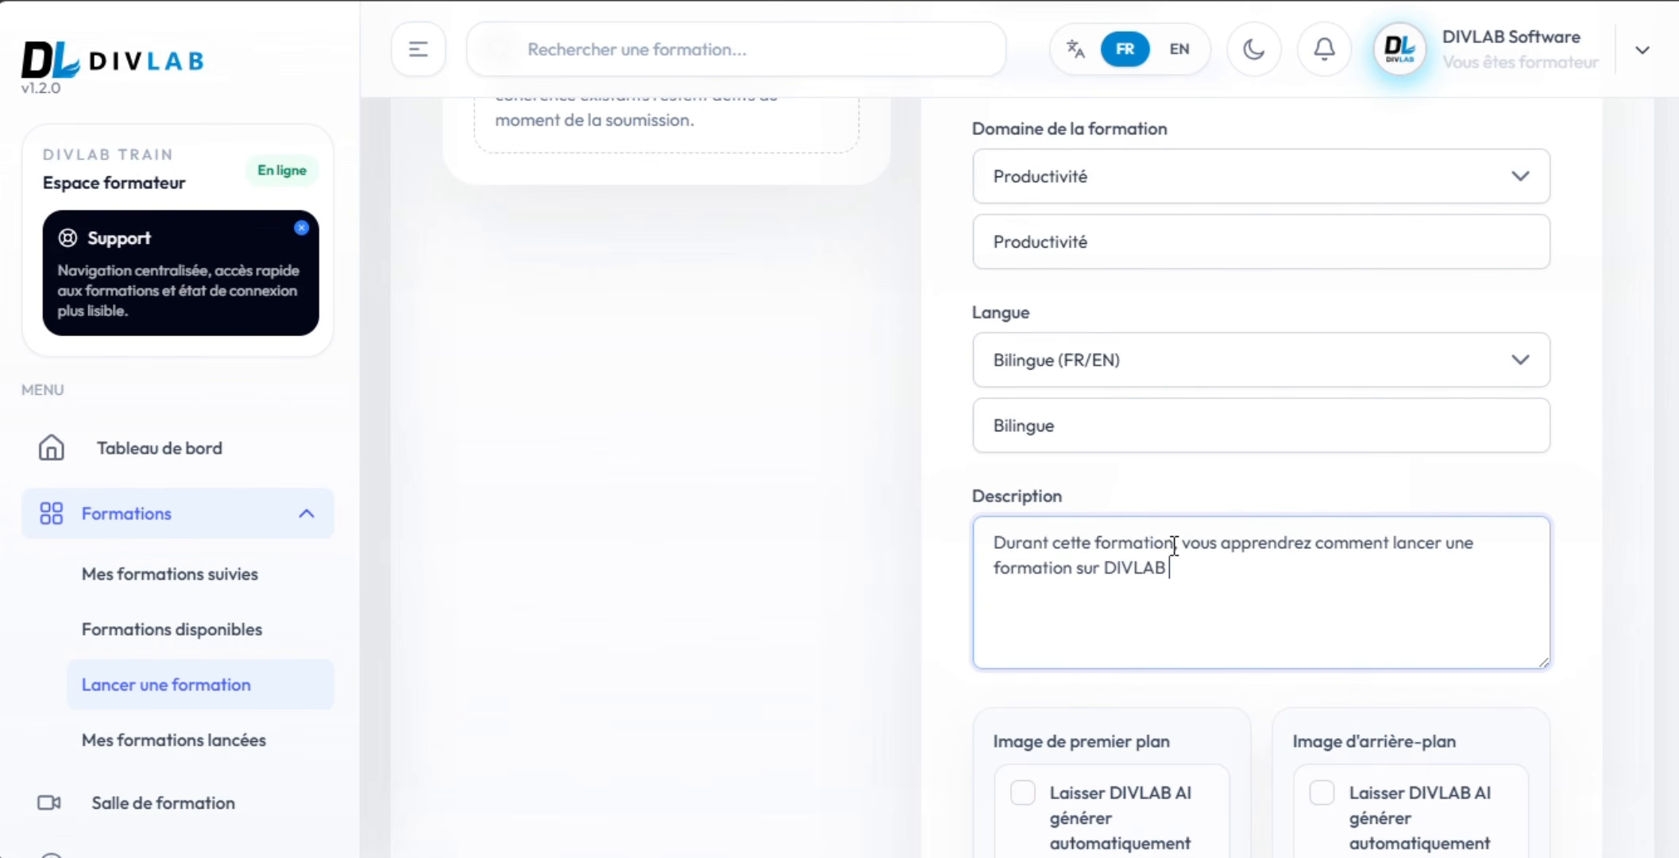
text( TRAIN.)
Let DIVLAB AI automatically generate both the foreground image and the background image.
scroll(1141, 564, down, 5)
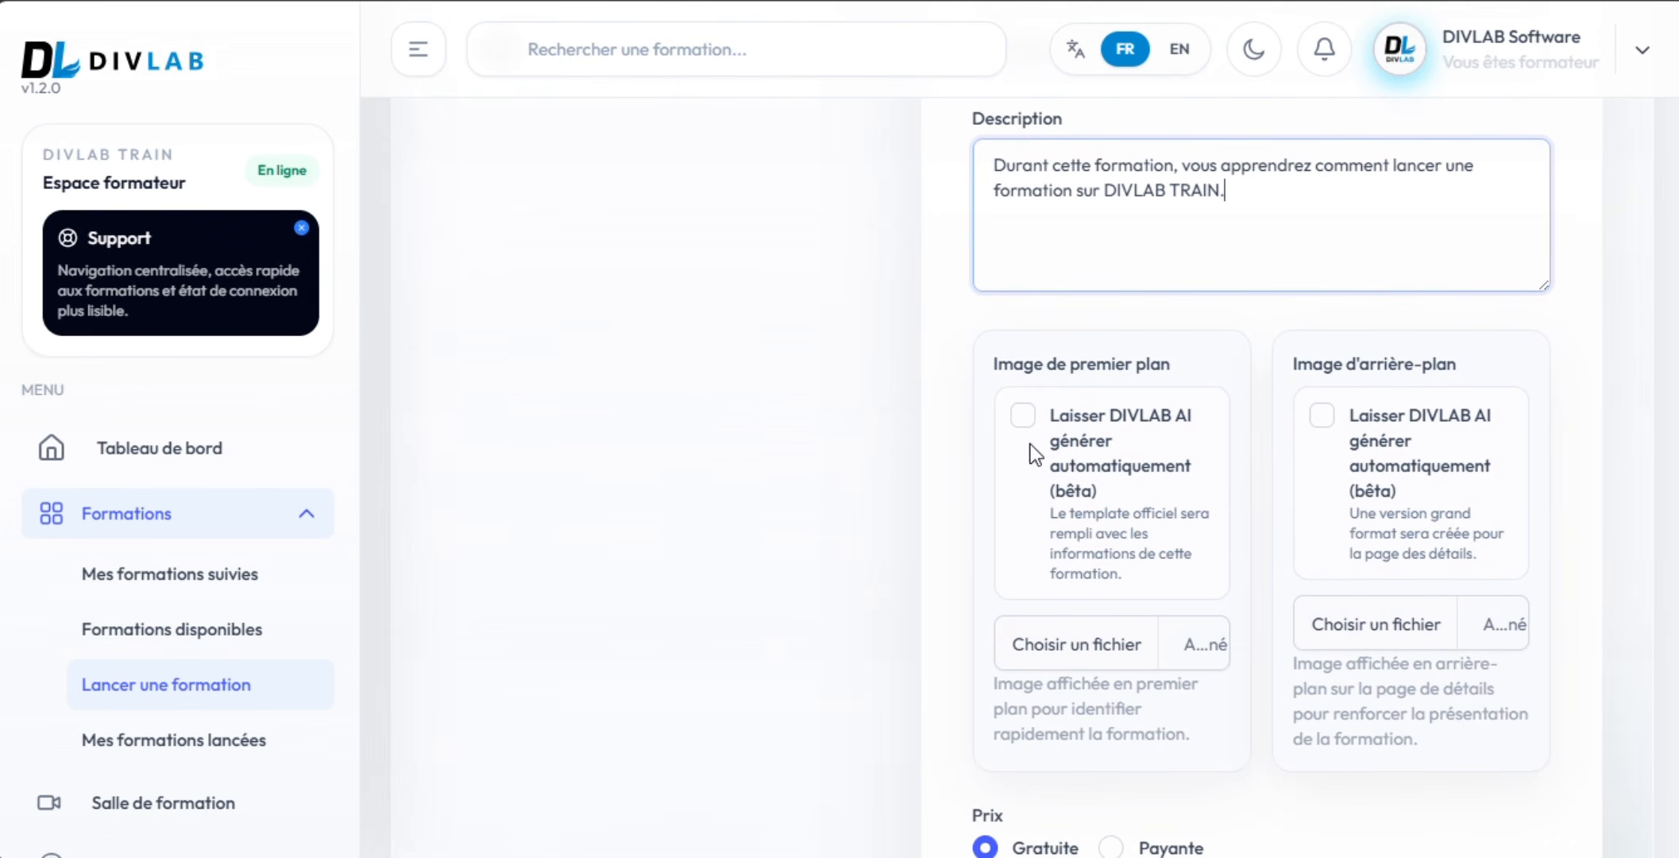
click(1021, 417)
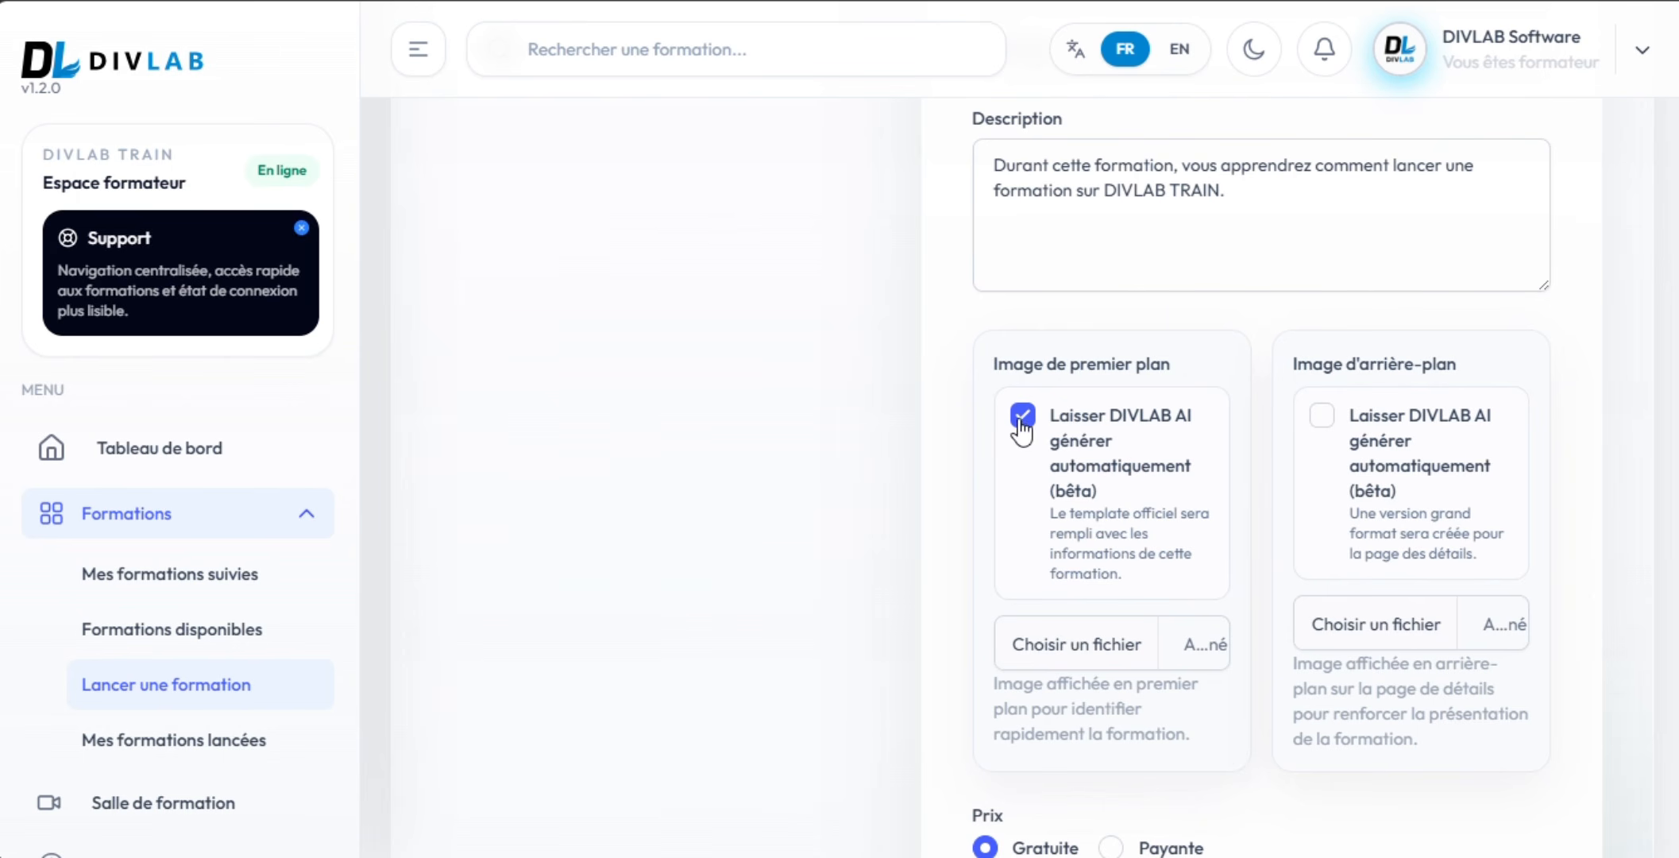
click(1325, 421)
Certify mastery of the training's domain and launch the free training.
scroll(1233, 479, down, 6)
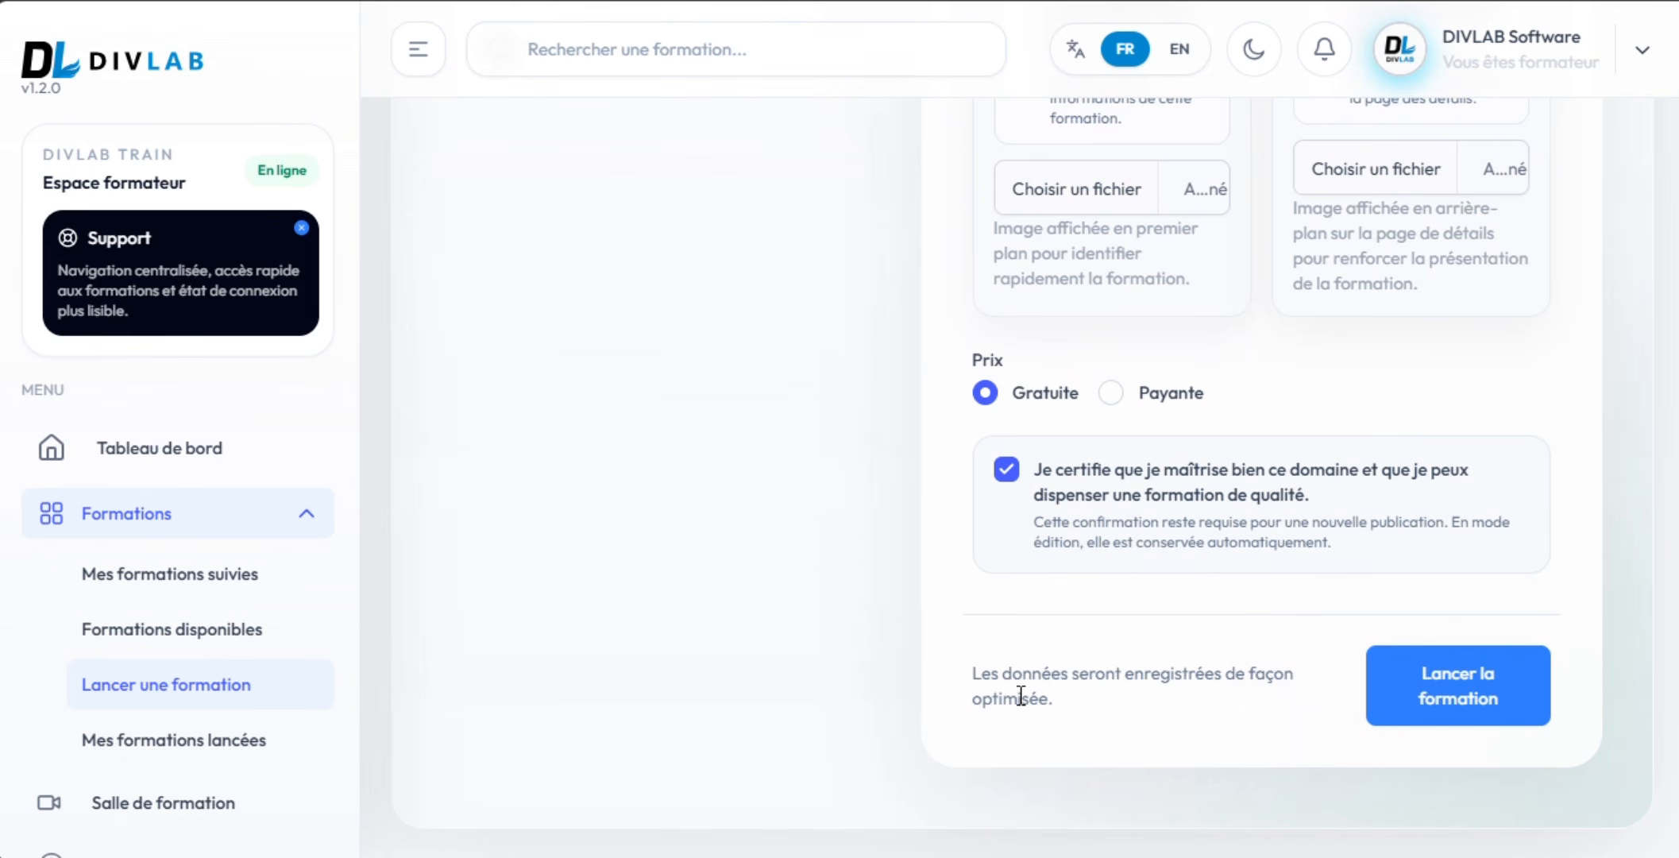
click(1500, 698)
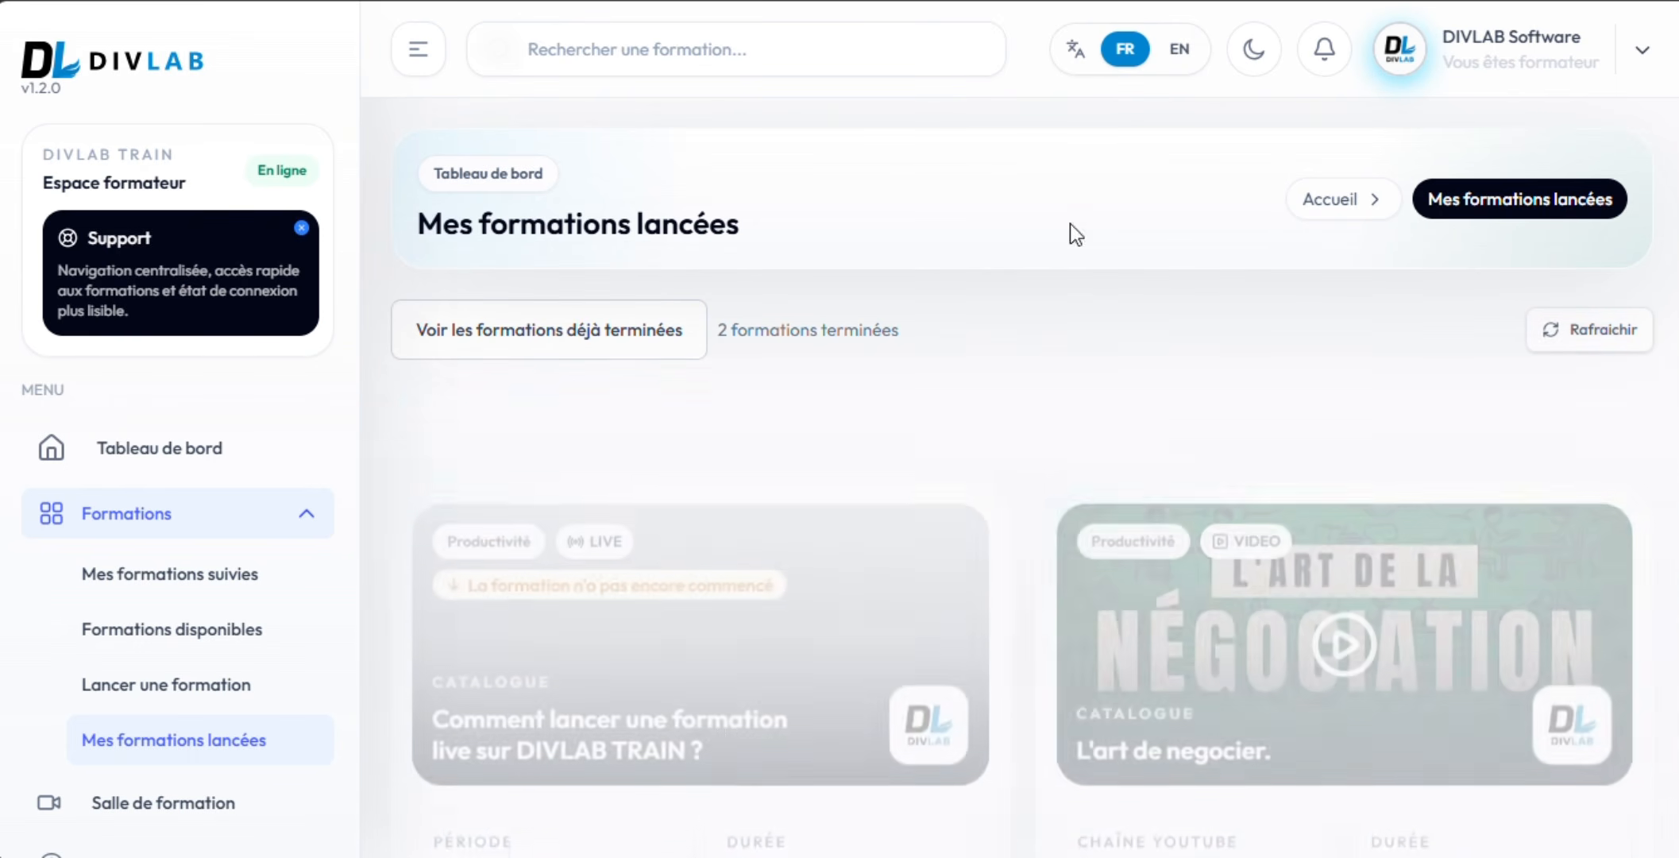
Examine the new live training's details page, including its schedule, experience summary and trainer space, and return to the launched trainings.
scroll(1057, 232, down, 3)
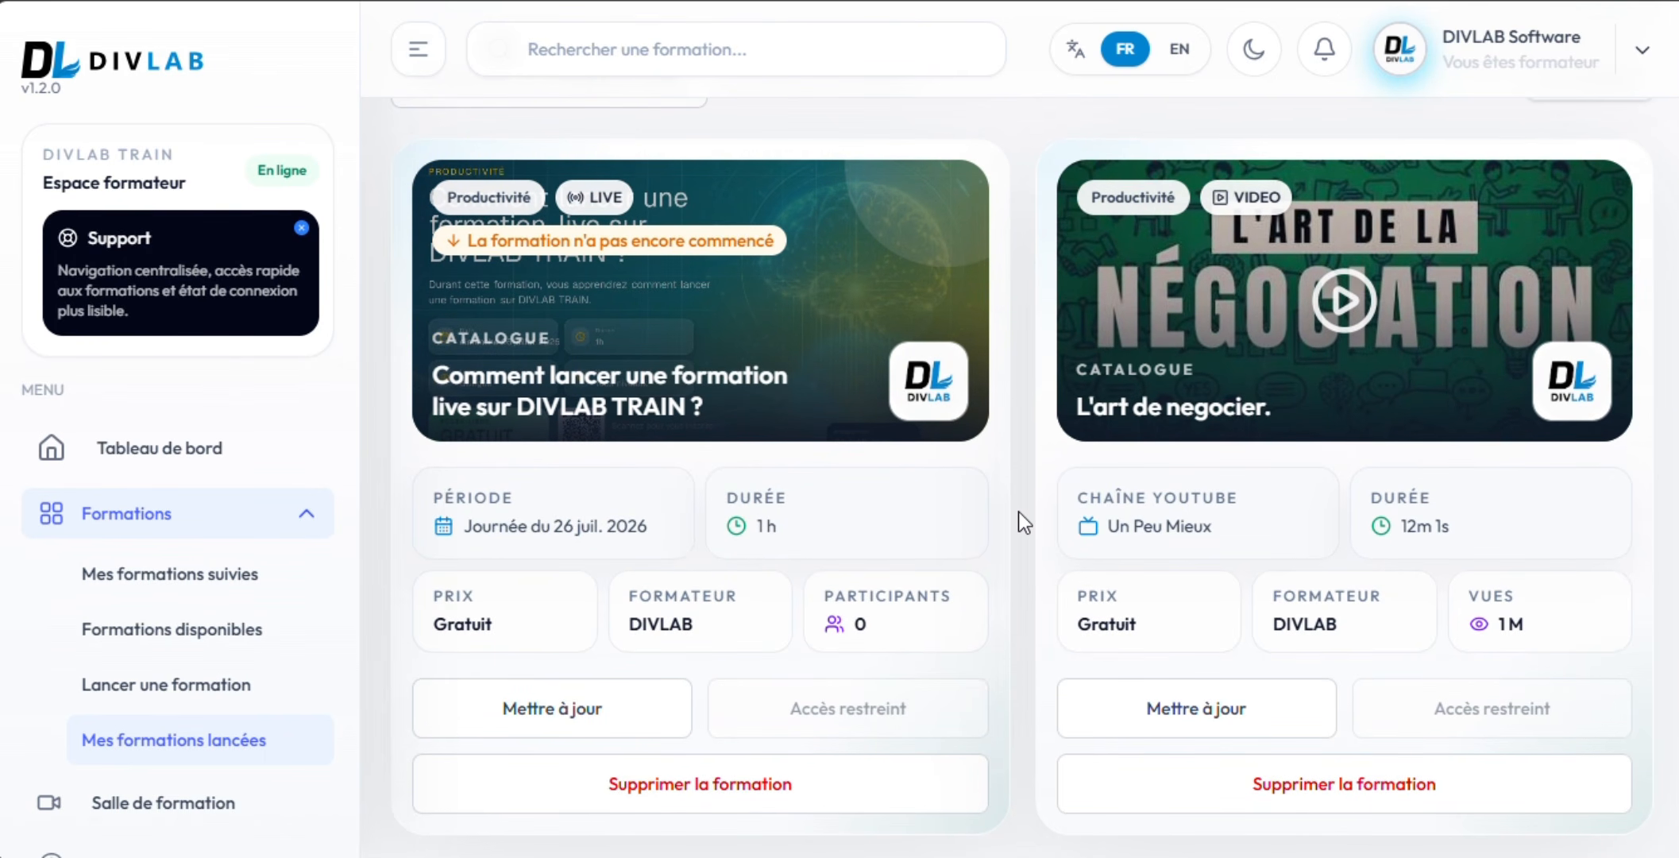
click(821, 276)
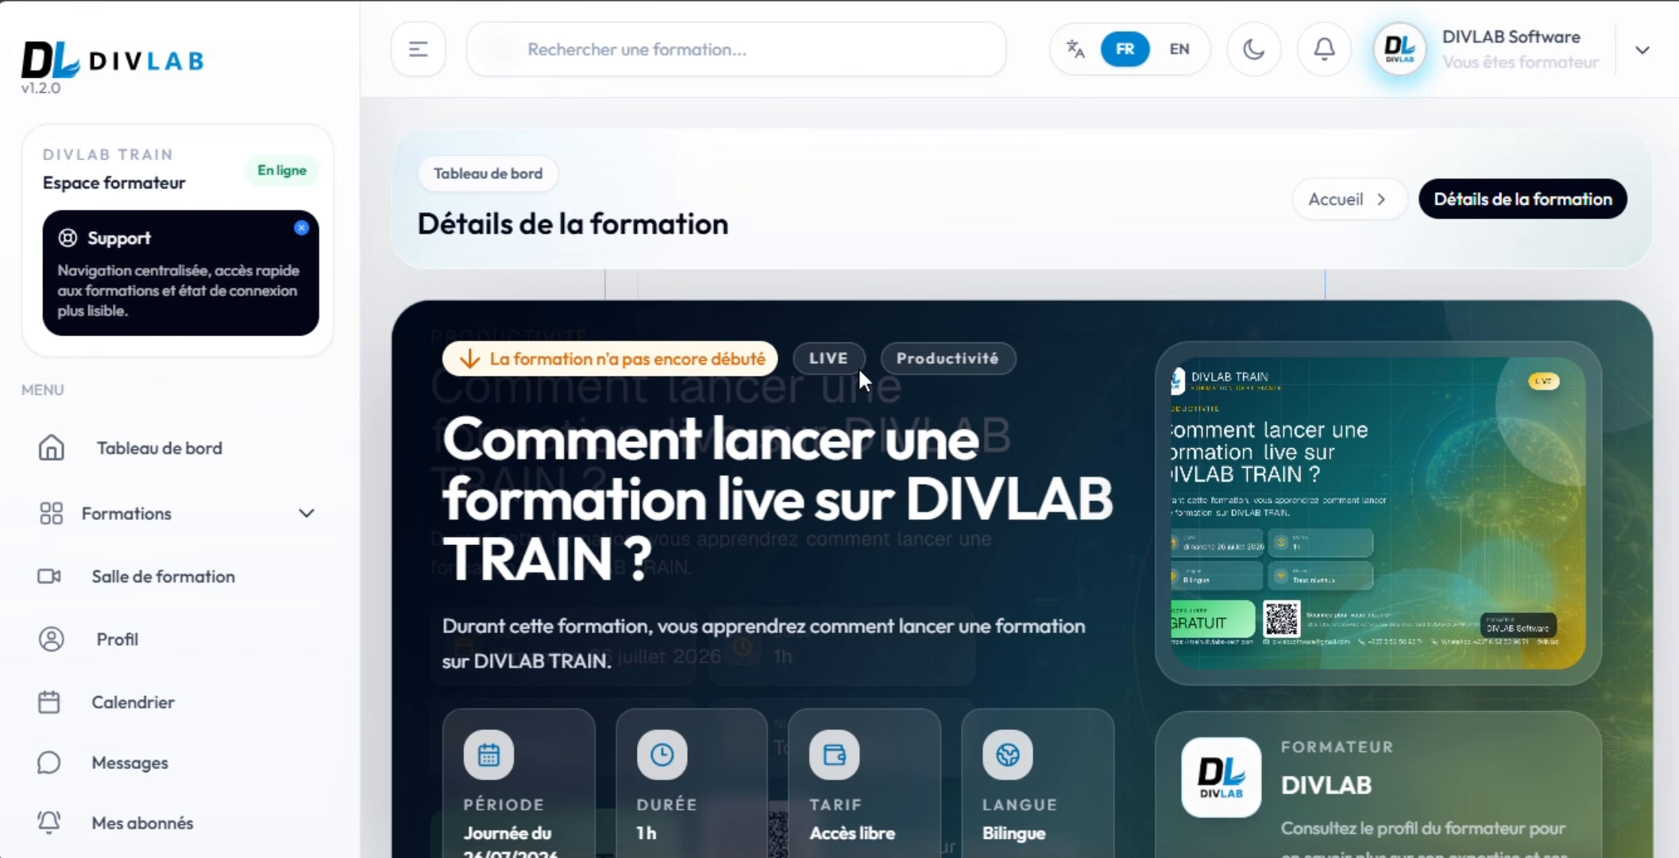
scroll(1136, 366, down, 3)
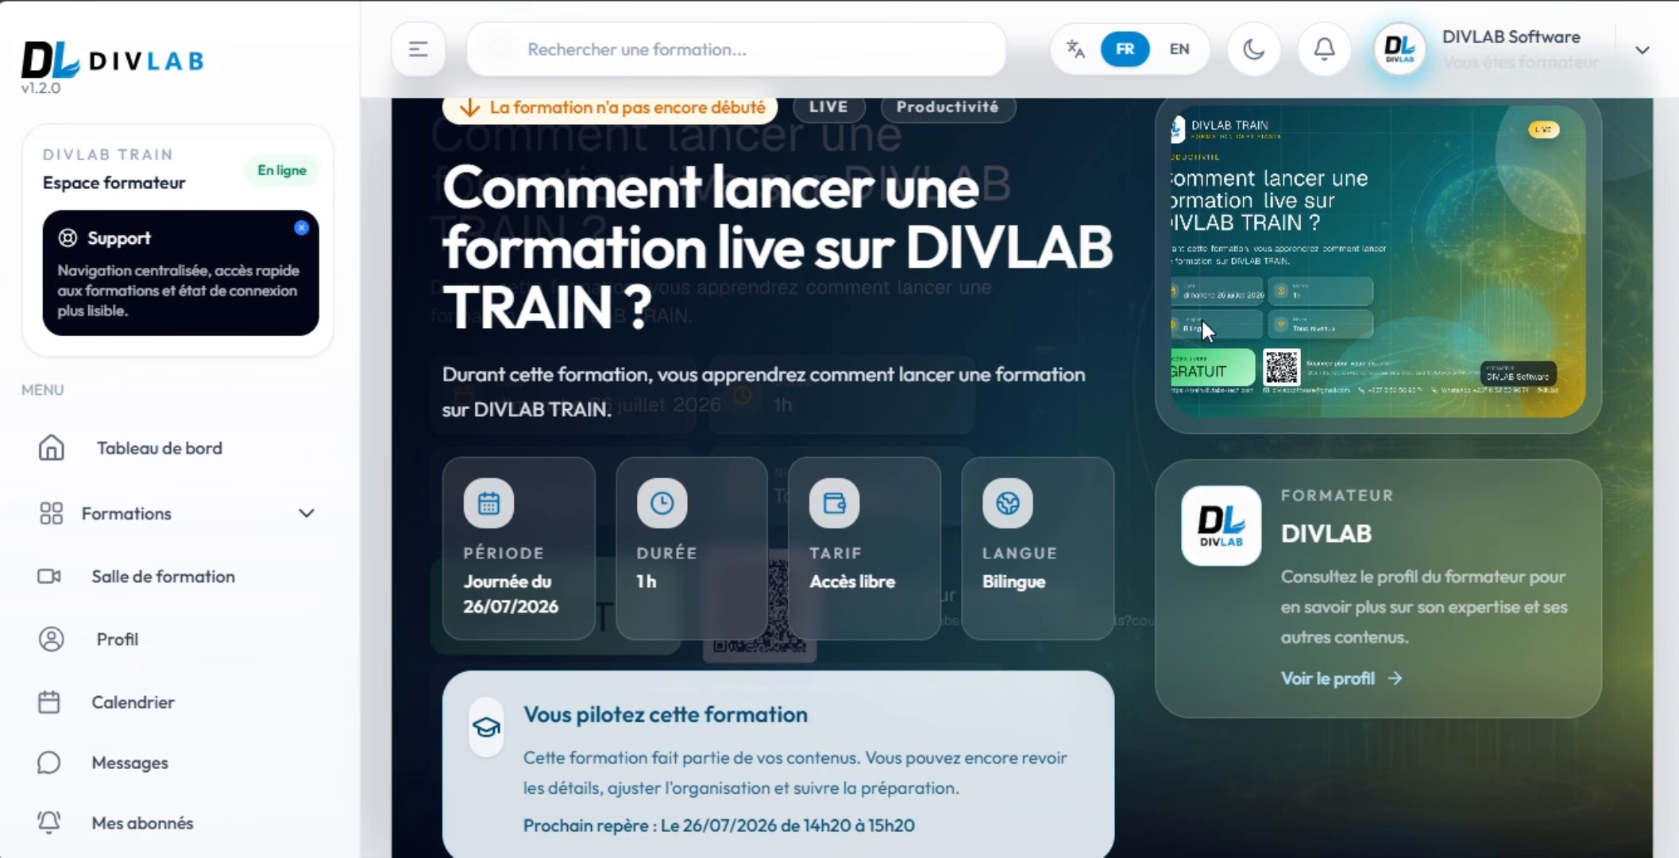
scroll(1136, 487, down, 6)
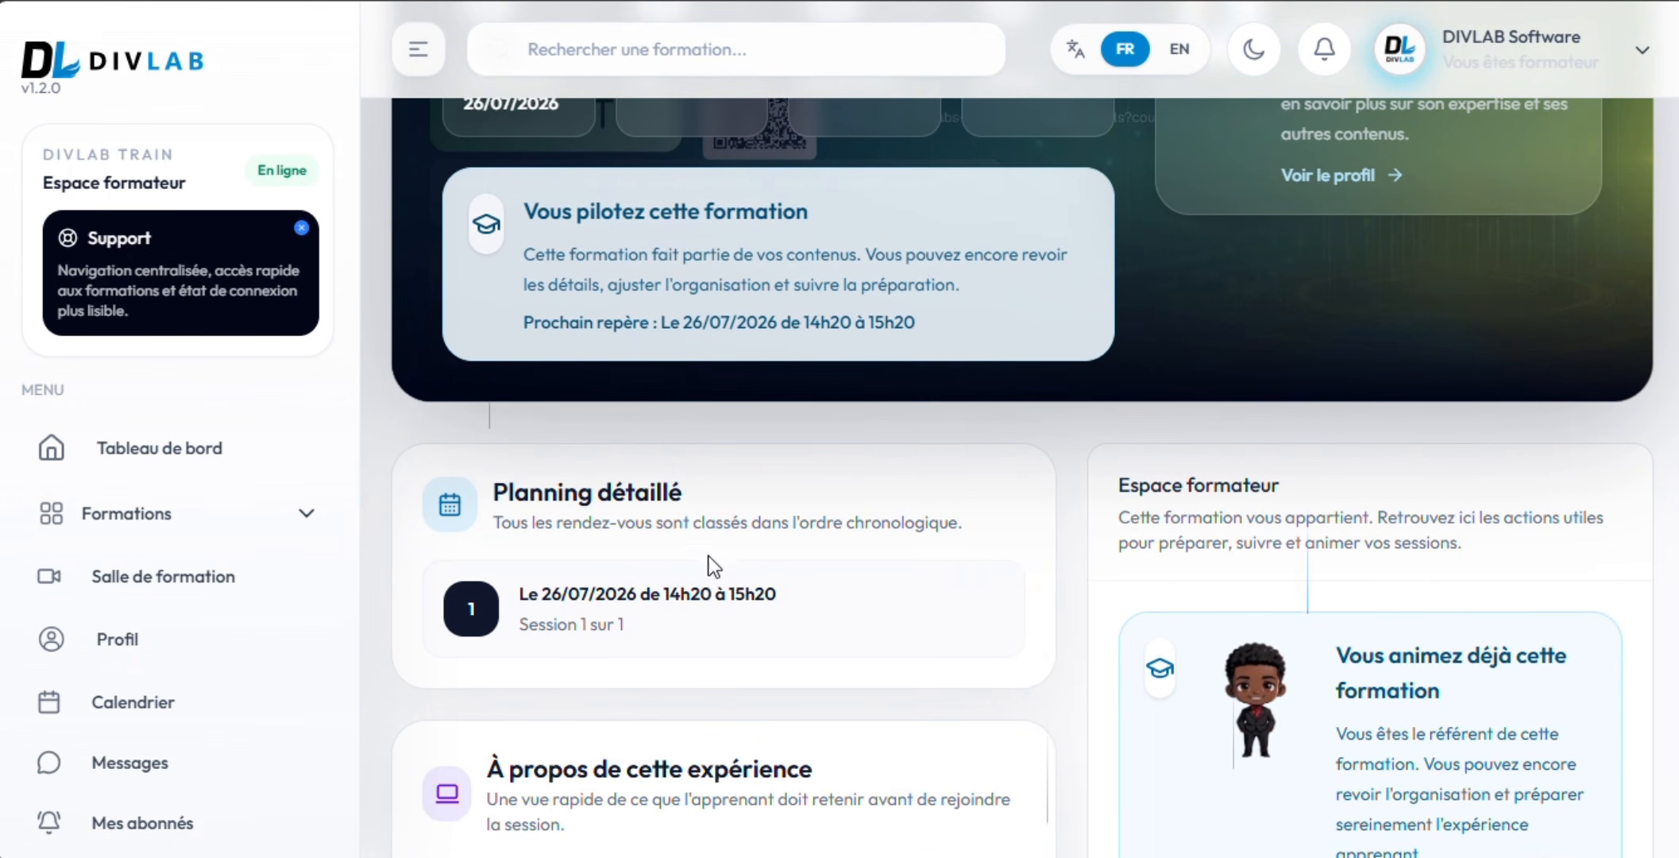
scroll(1018, 588, down, 2)
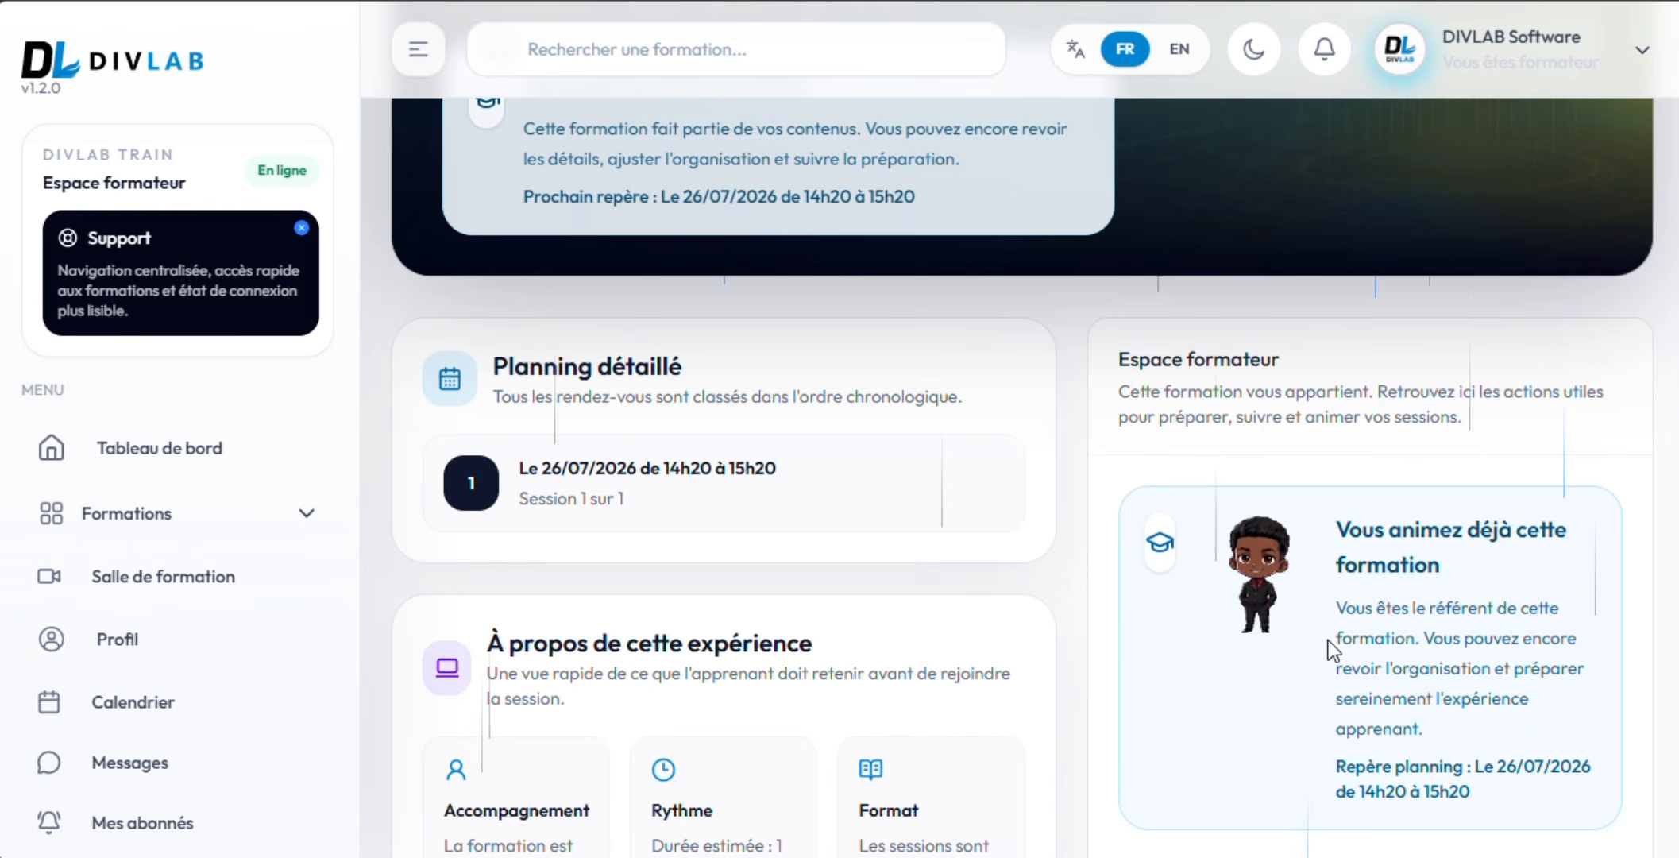
scroll(1327, 640, down, 2)
scroll(1203, 520, down, 4)
scroll(1203, 519, down, 6)
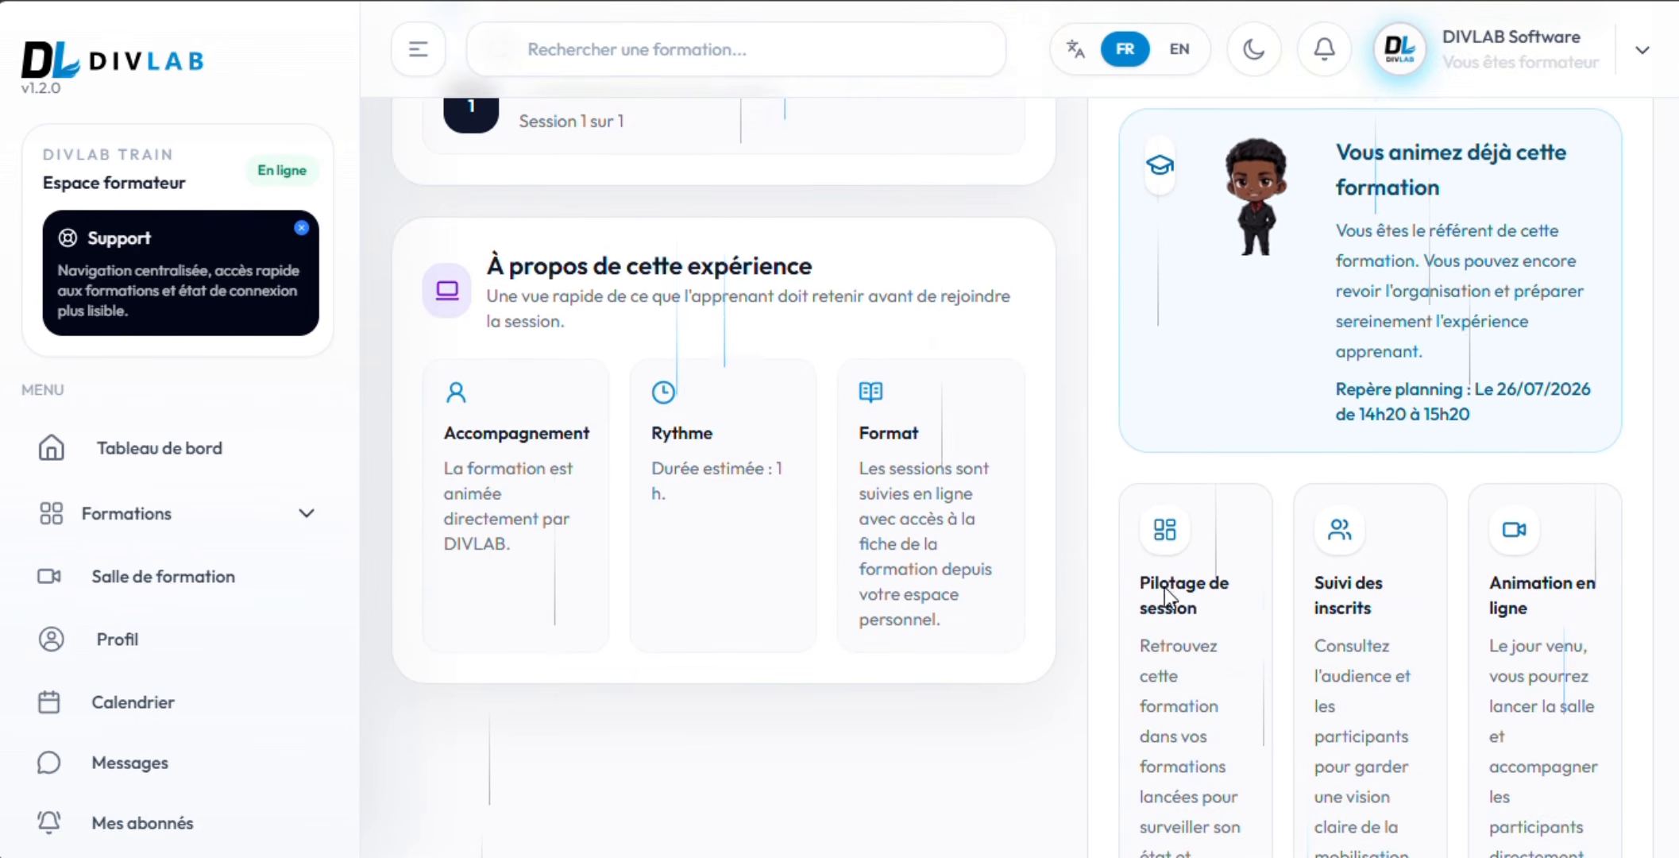
scroll(1079, 574, up, 12)
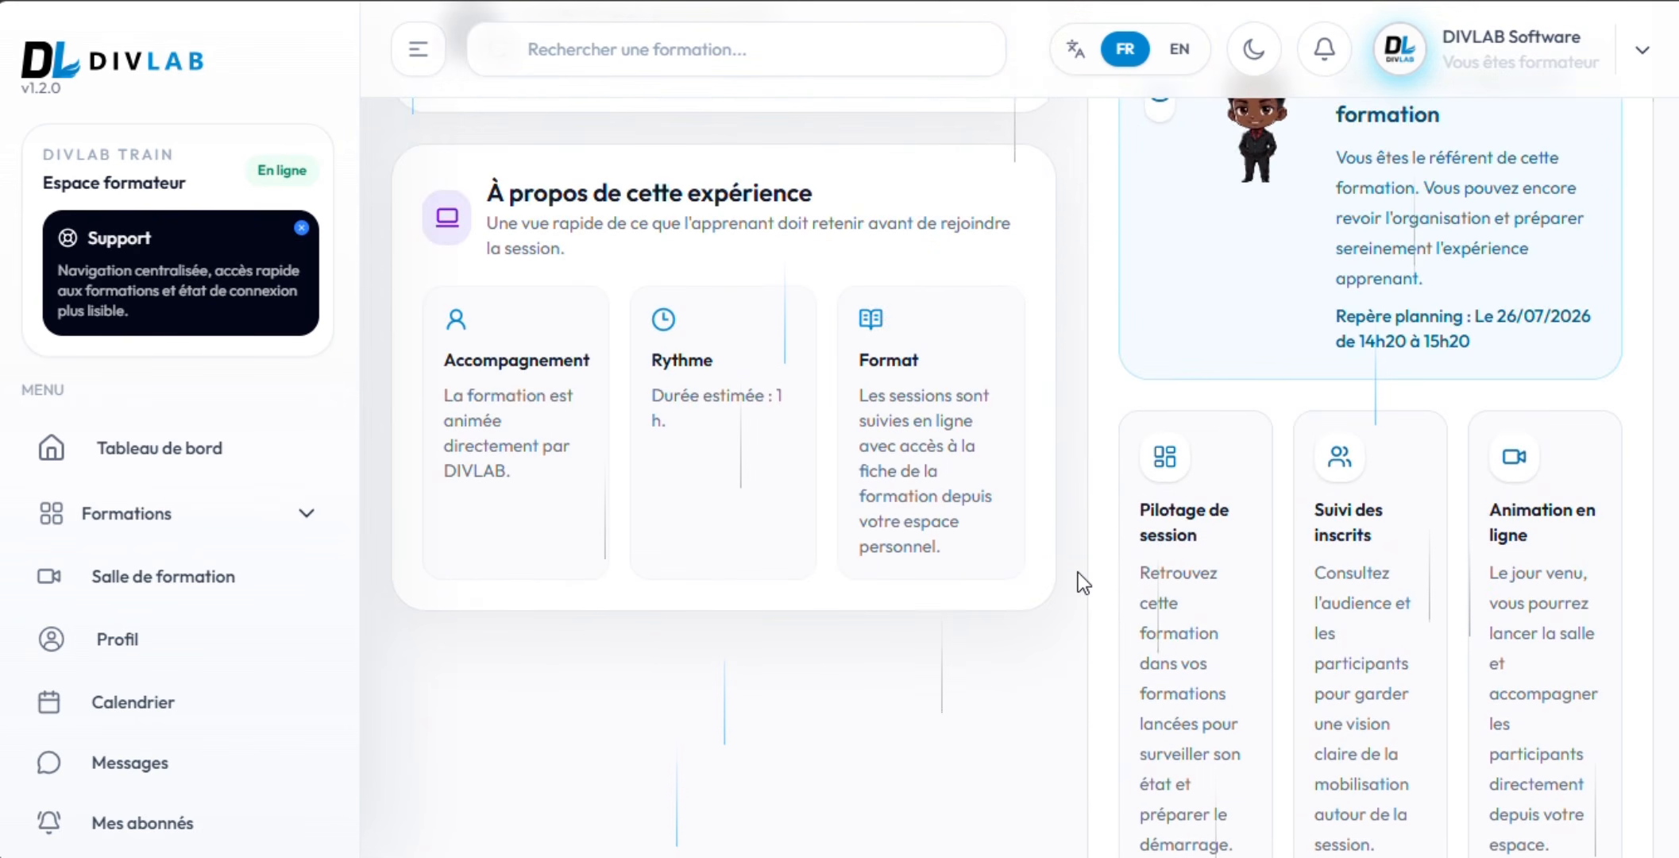
scroll(1078, 572, up, 4)
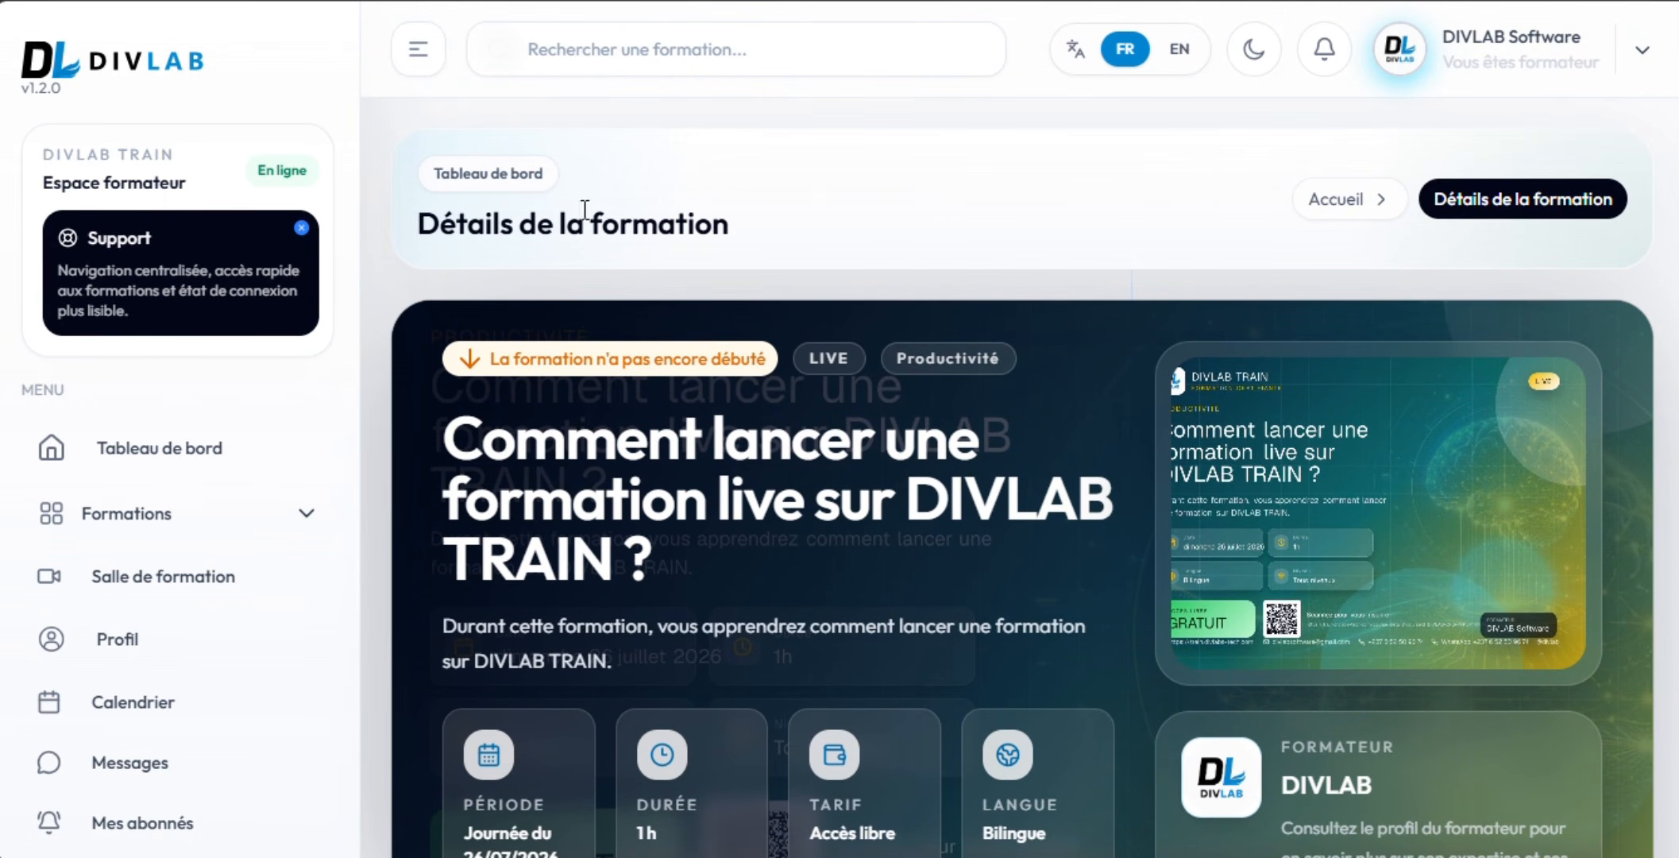
key(alt+Left)
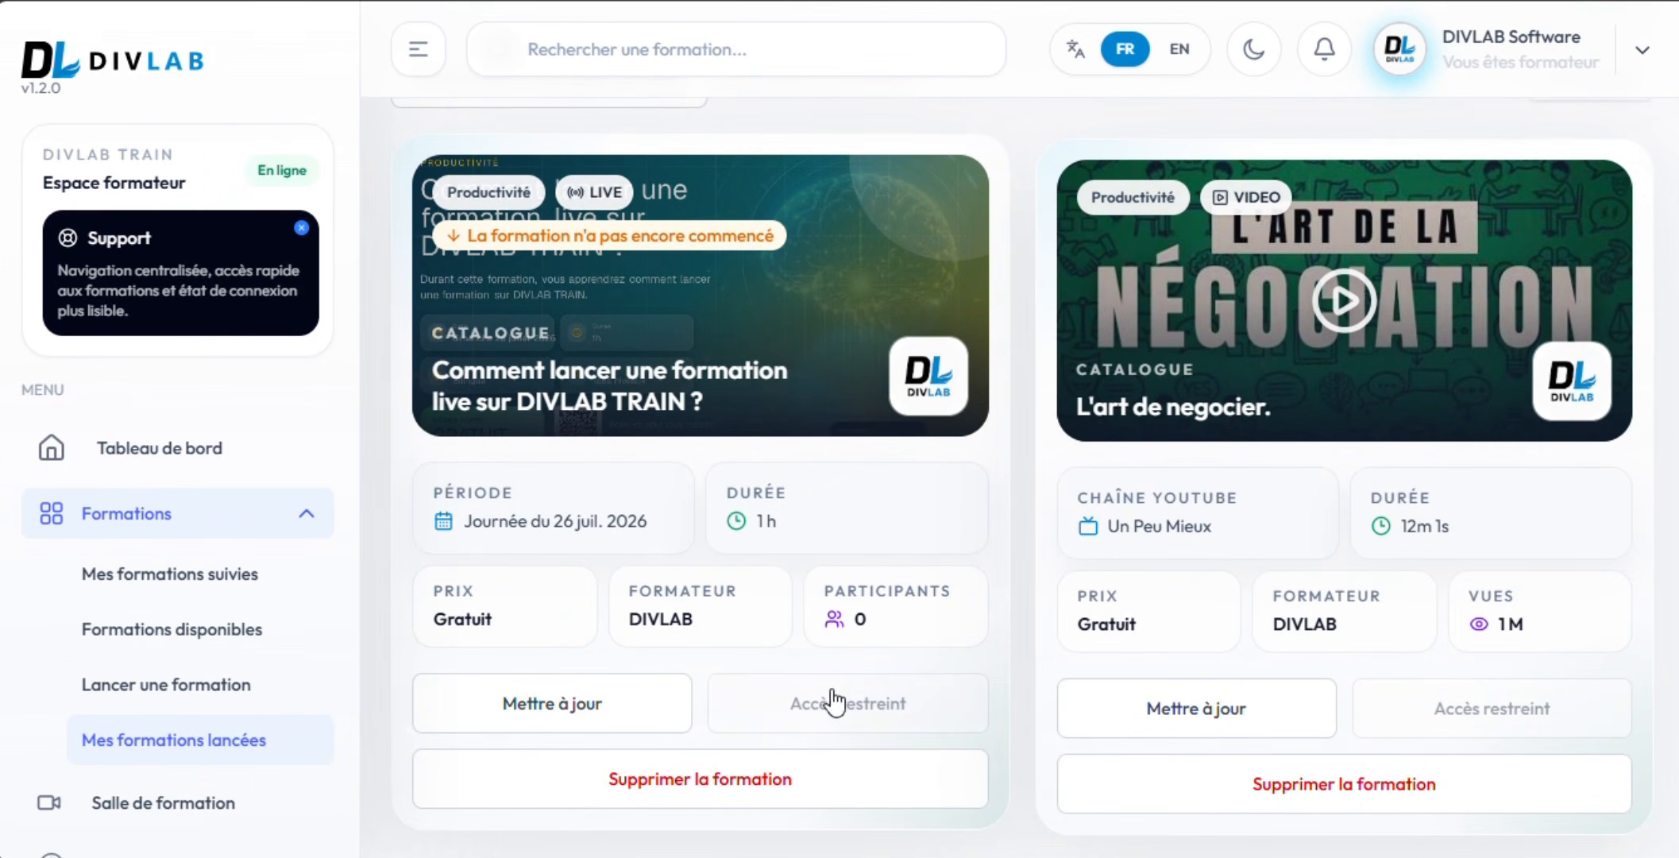
Open the live training "Comment lancer une formation live sur DIVLAB TRAIN ?" for updating and switch its period to several days.
click(579, 699)
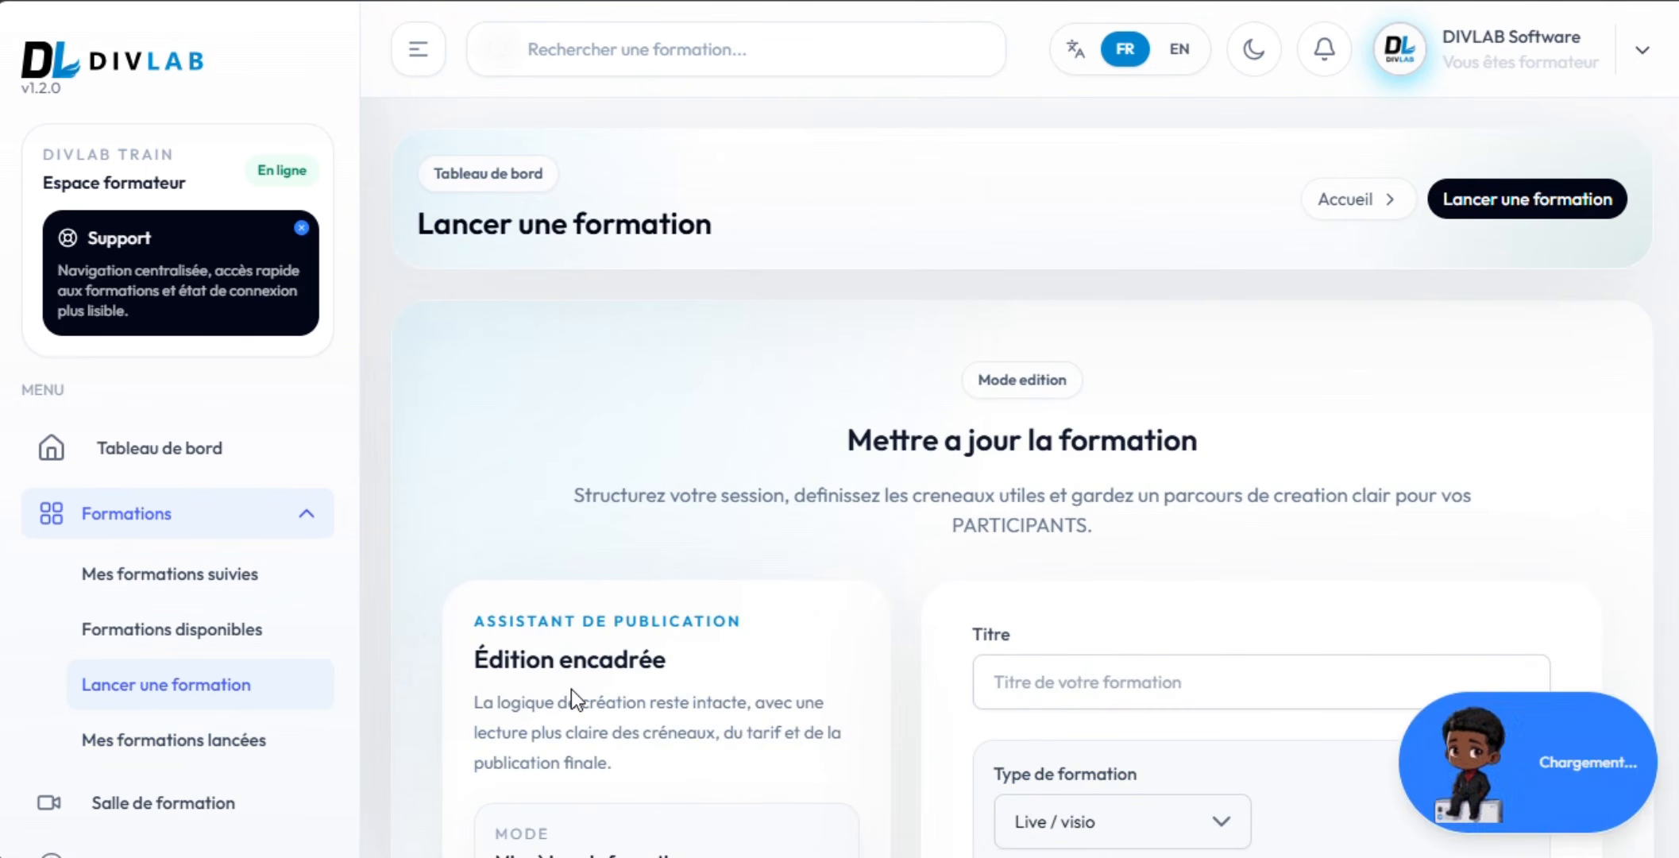
scroll(878, 393, down, 5)
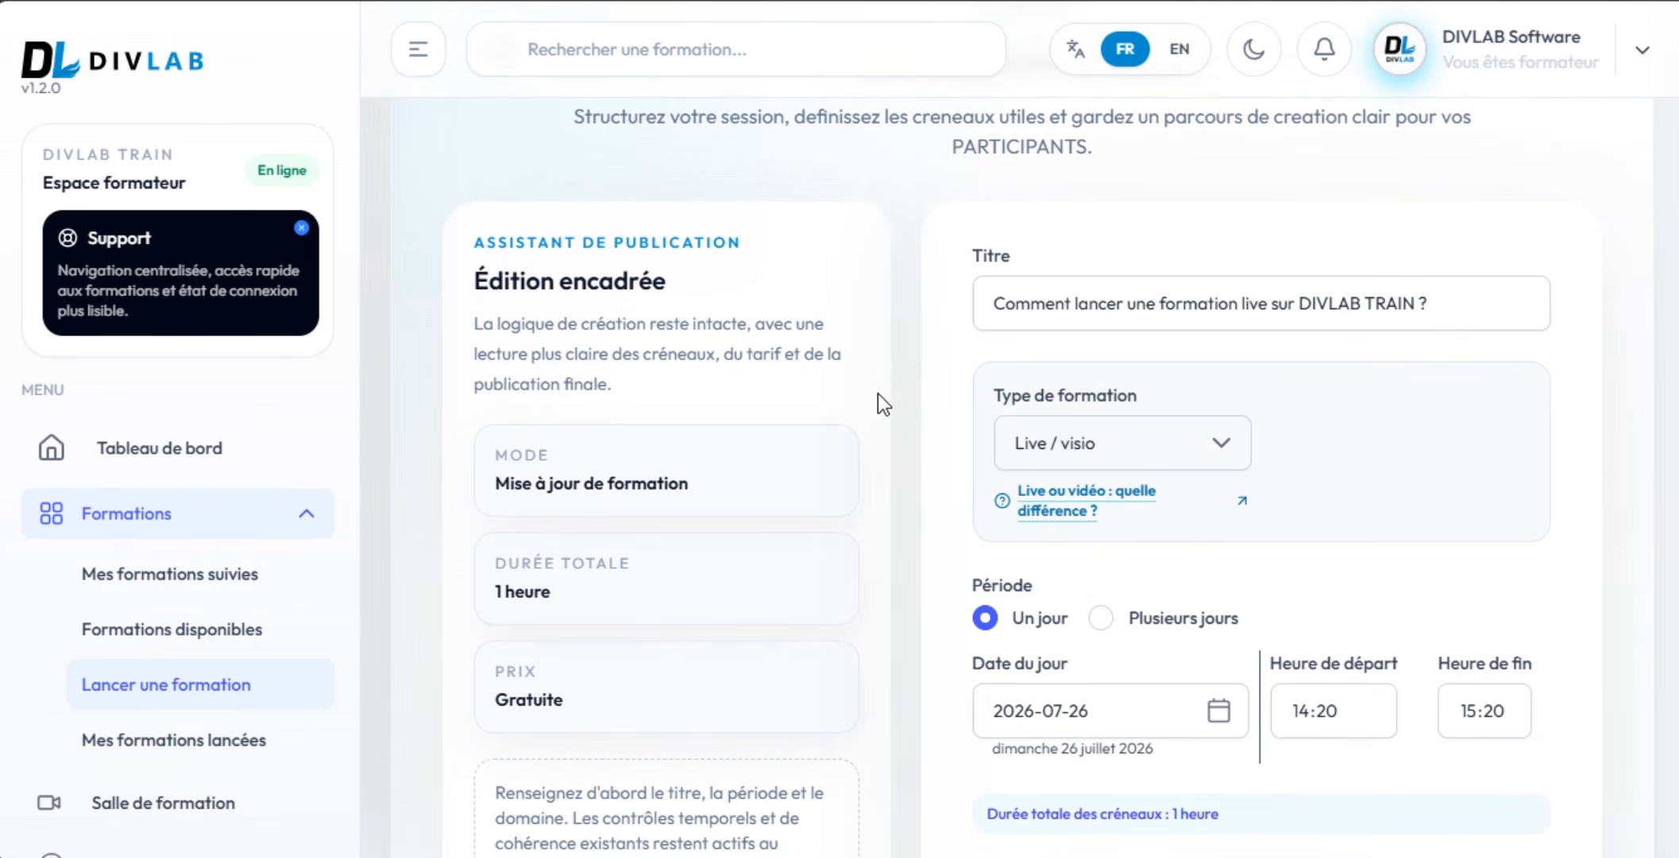
scroll(878, 394, down, 3)
scroll(878, 394, up, 3)
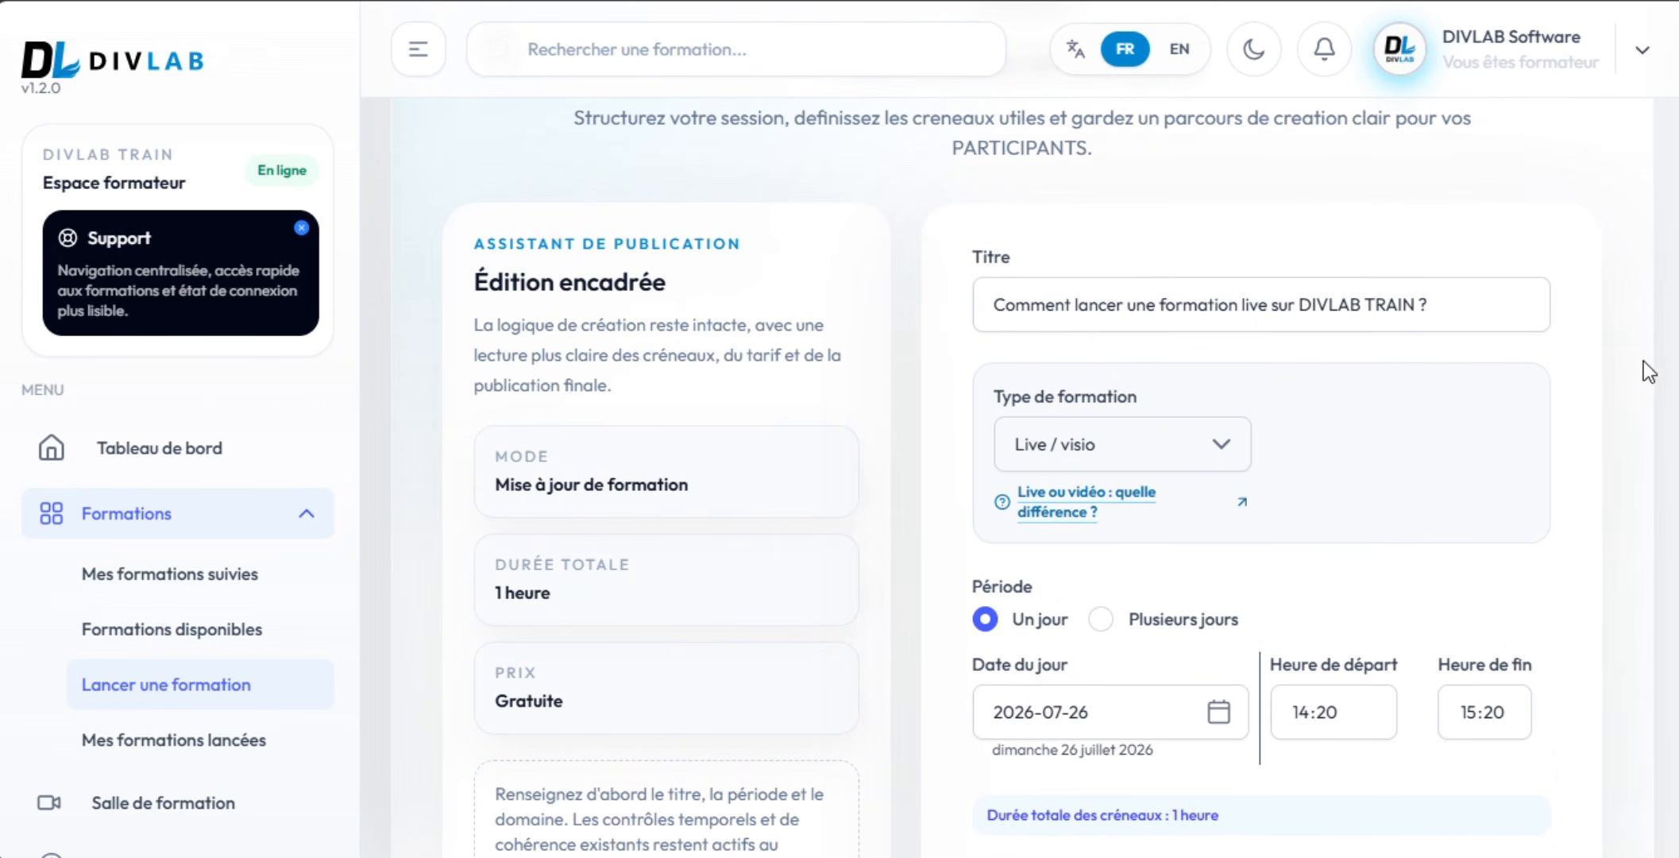
scroll(1633, 371, down, 2)
scroll(1587, 612, down, 1)
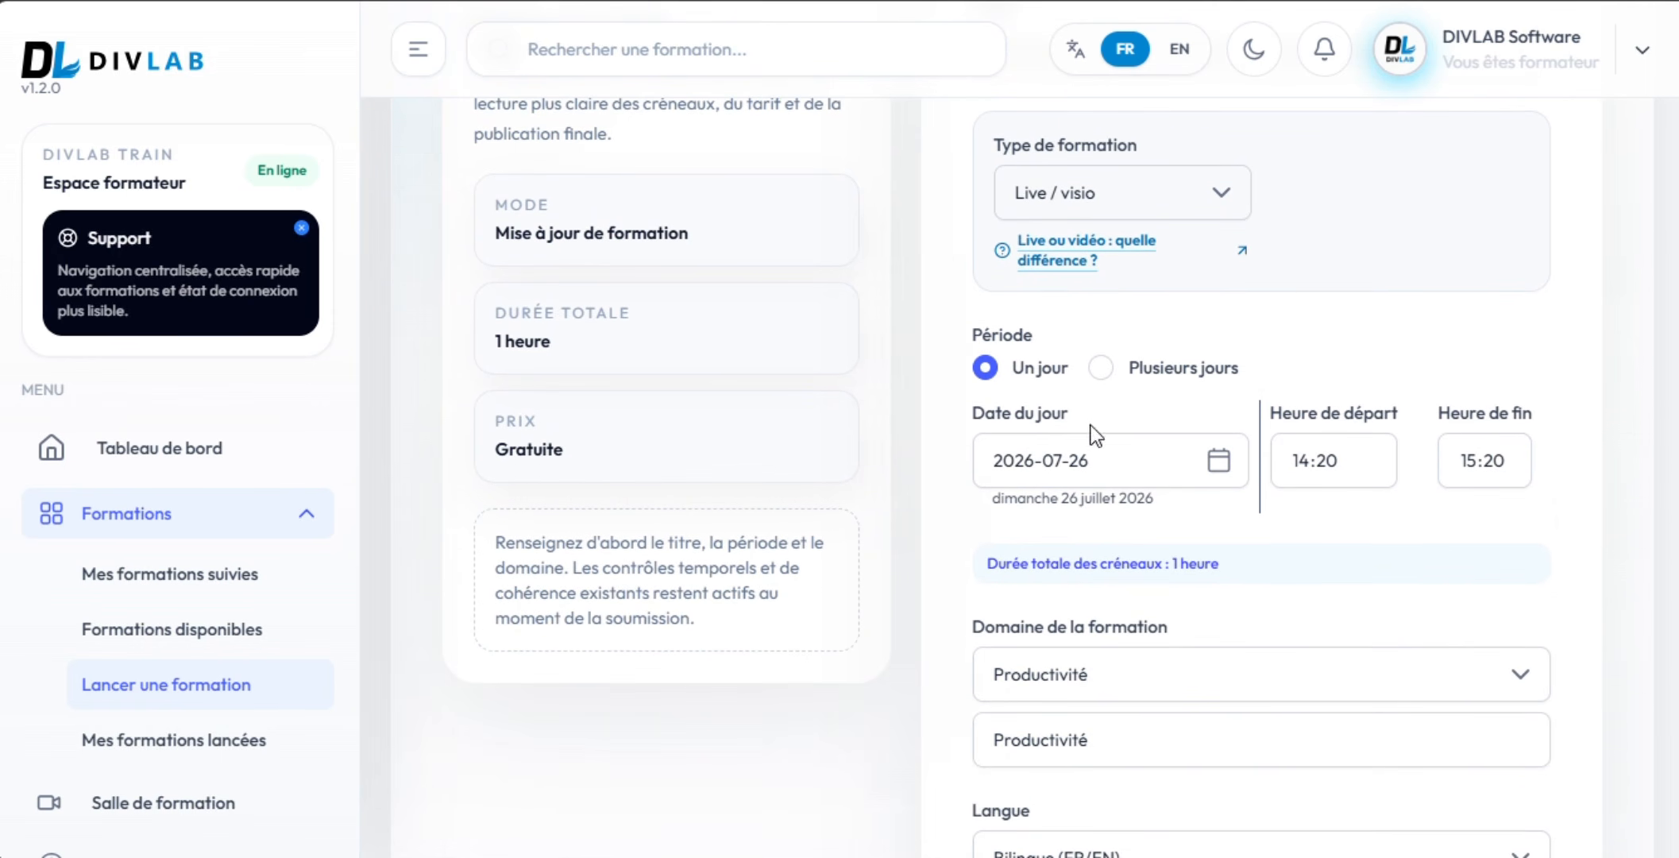
click(1101, 370)
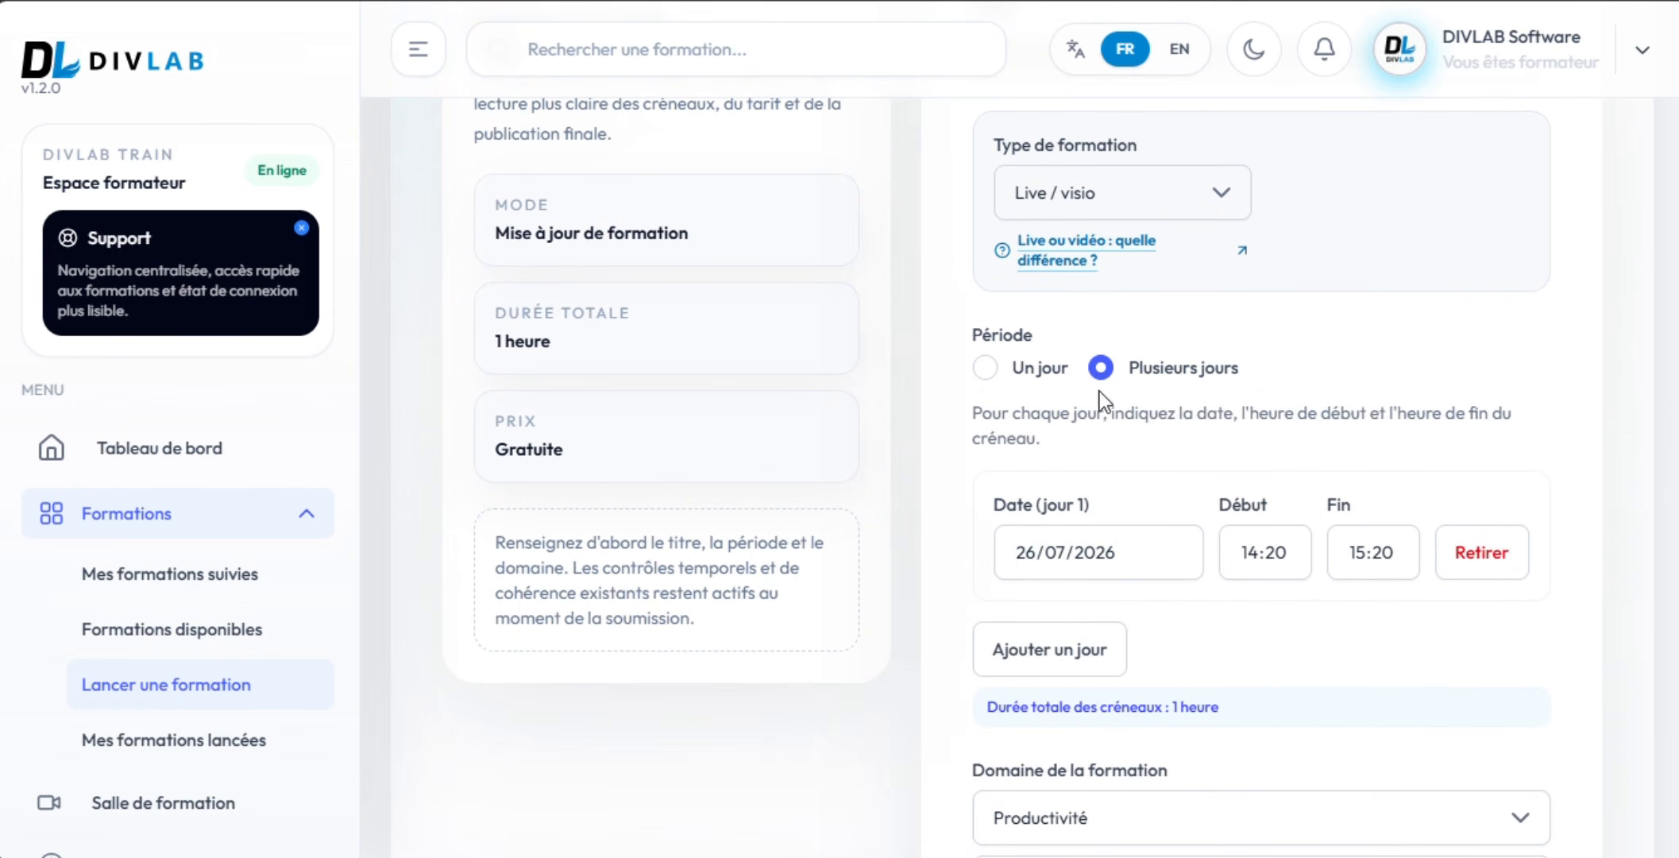
Set the date of day 1 to 27/07/2026.
scroll(1120, 389, down, 1)
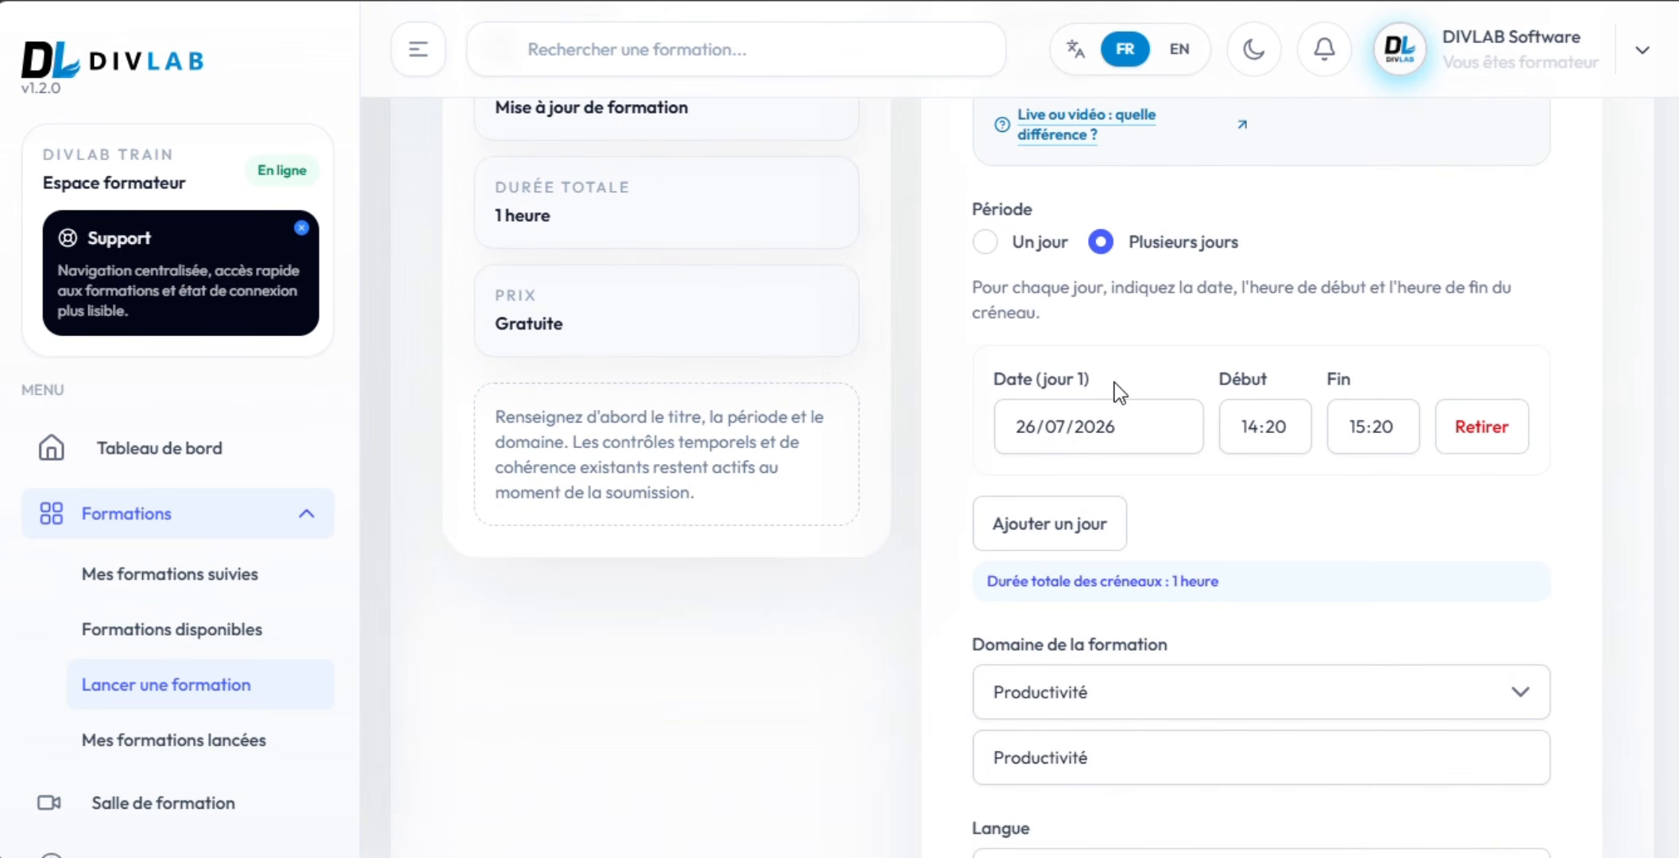
click(1154, 439)
click(1092, 428)
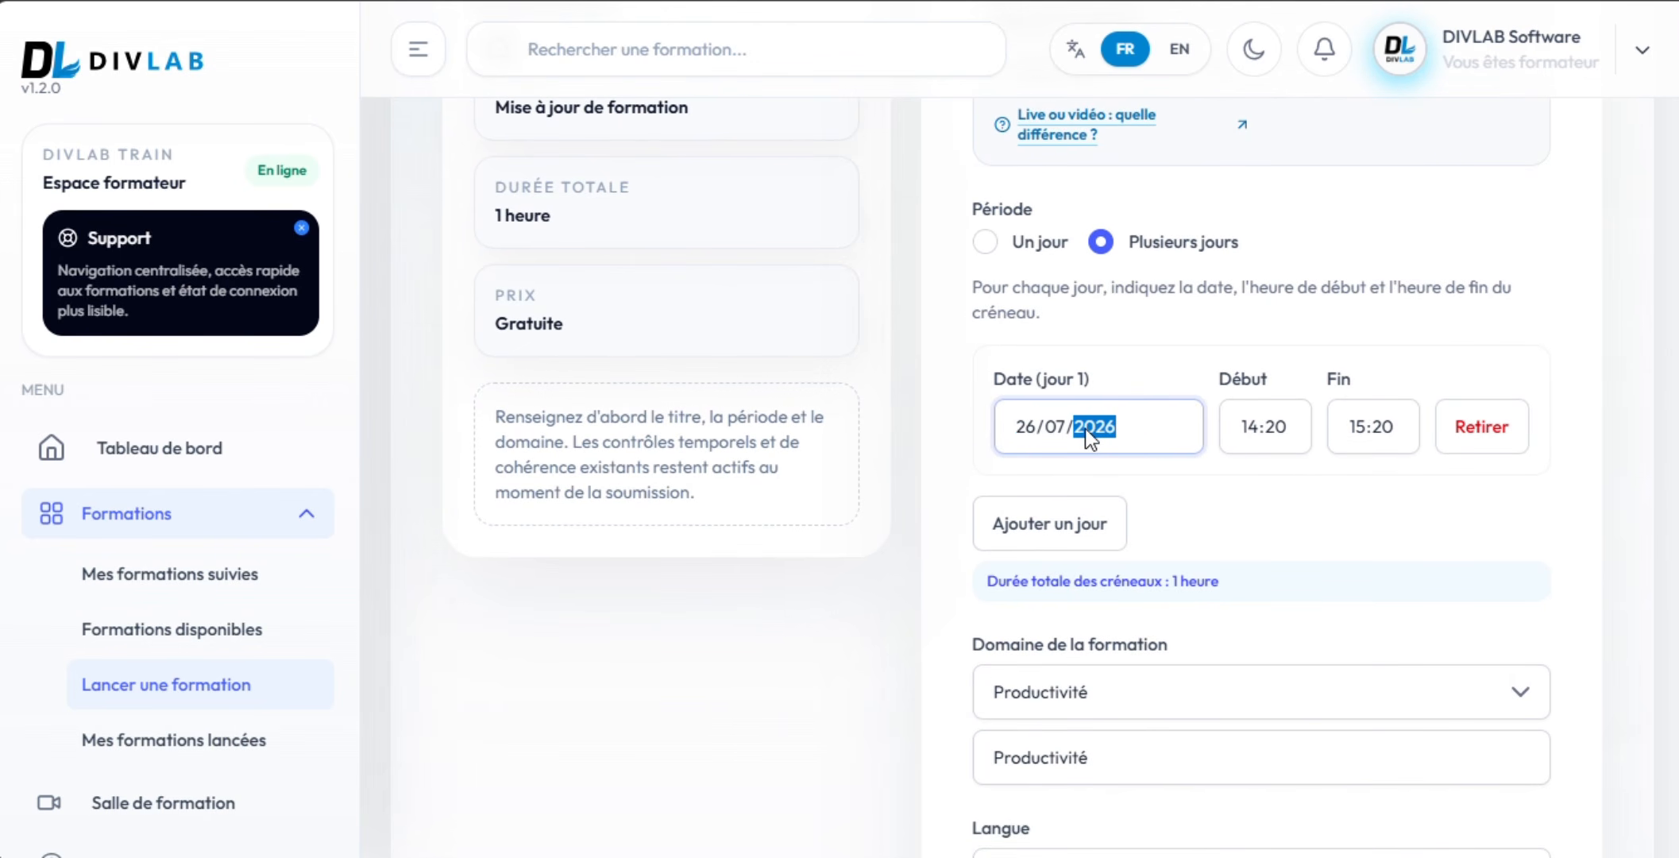
click(1023, 436)
text(27)
Add a second training day dated 28/07/2026 with a start time of 15:00.
click(1033, 526)
click(1014, 583)
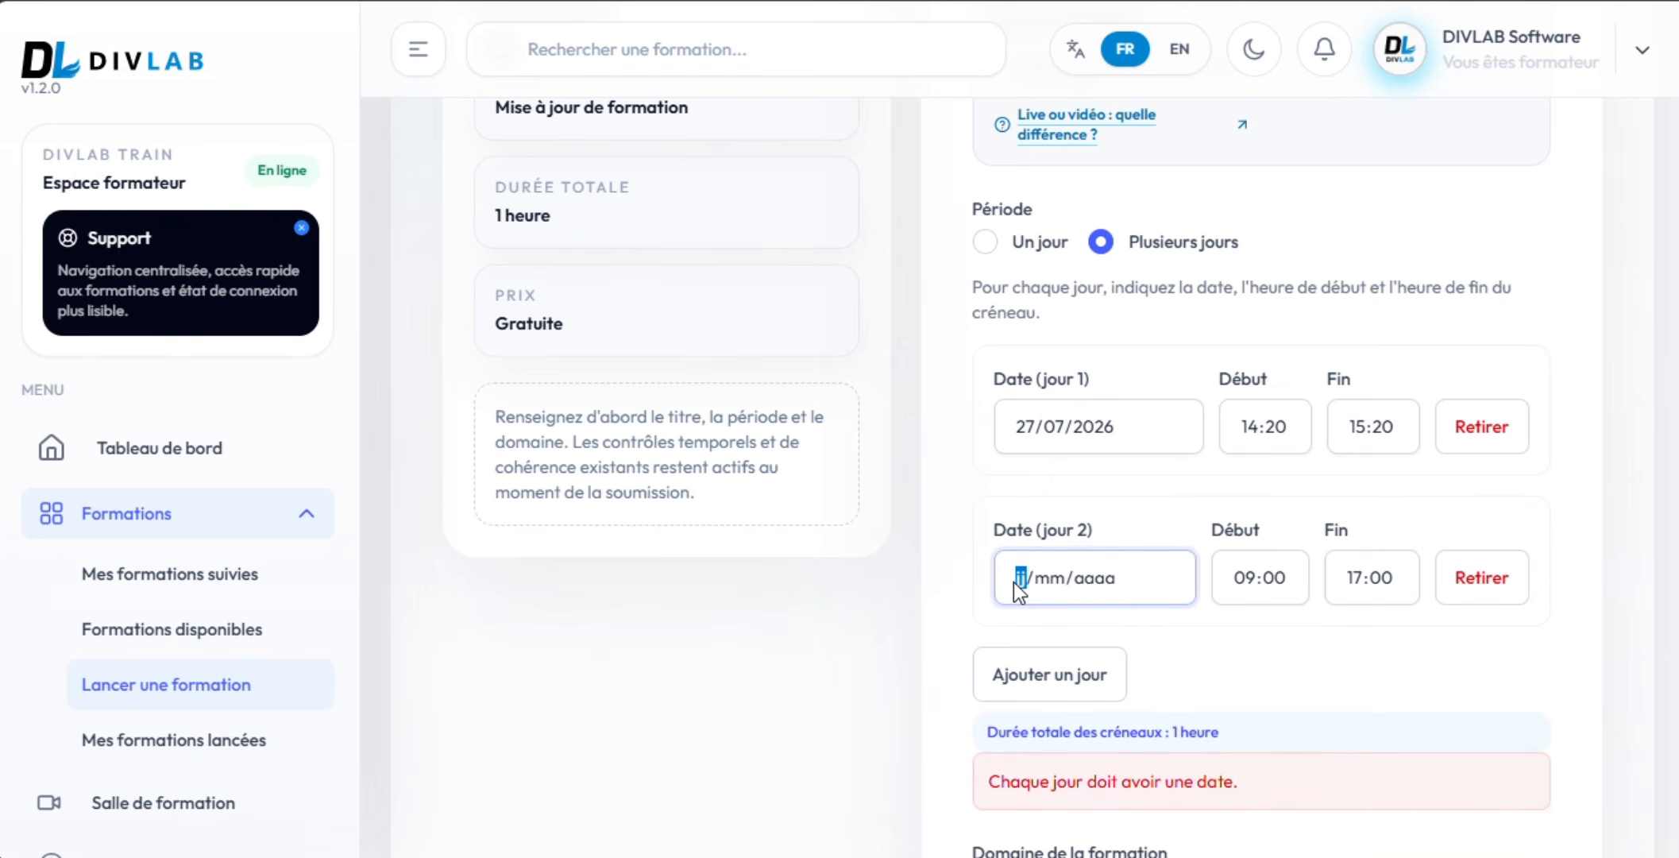
text(28/)
text(07/2026)
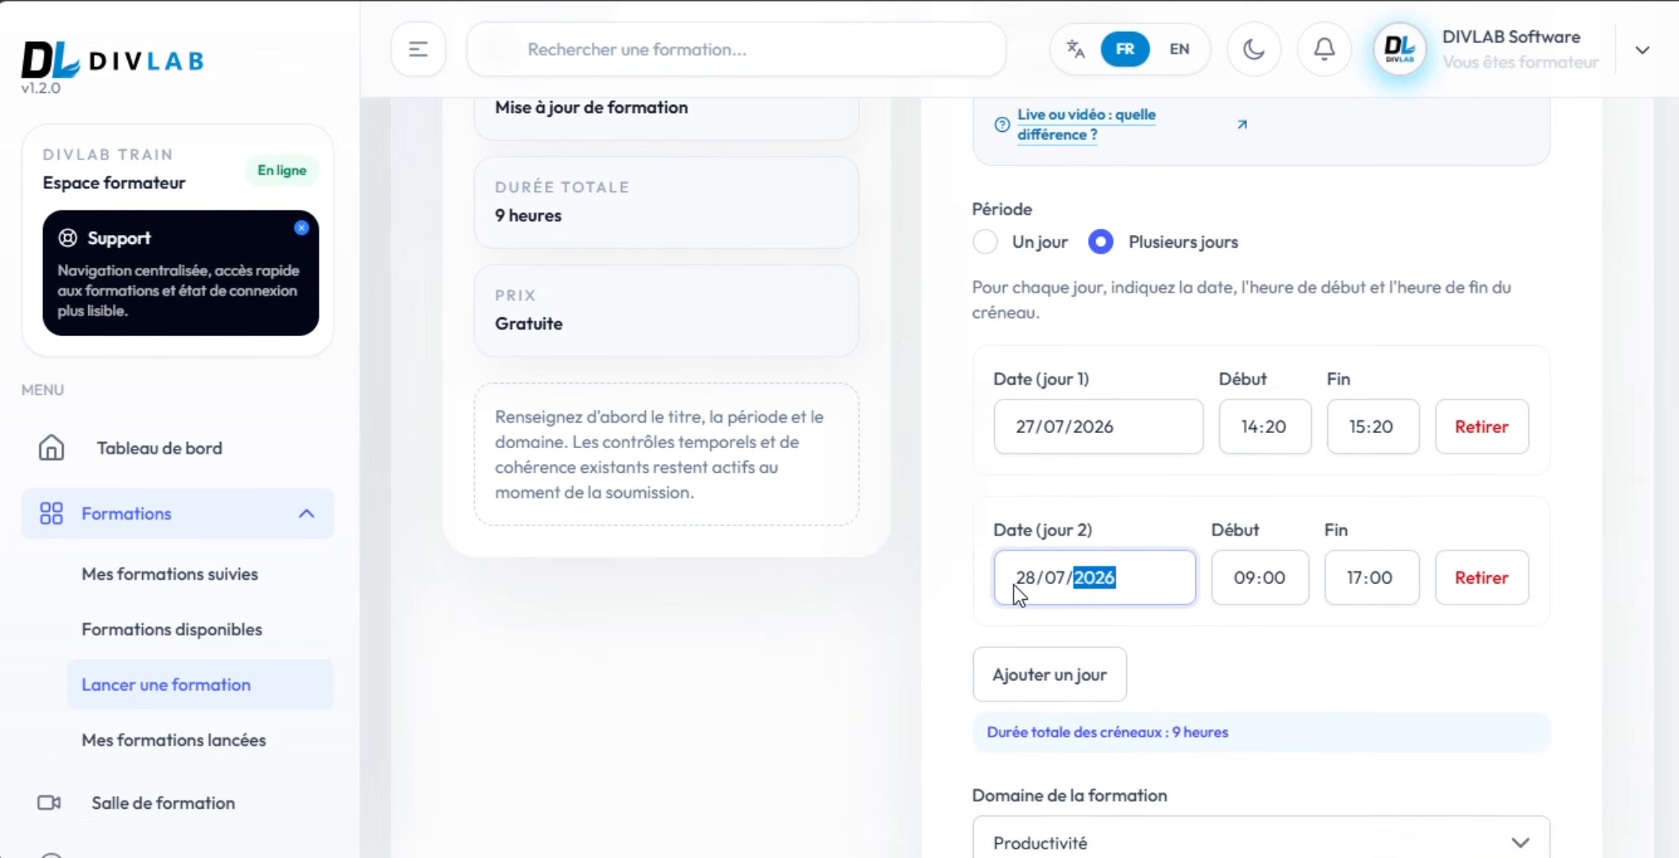
click(1244, 578)
text(1)
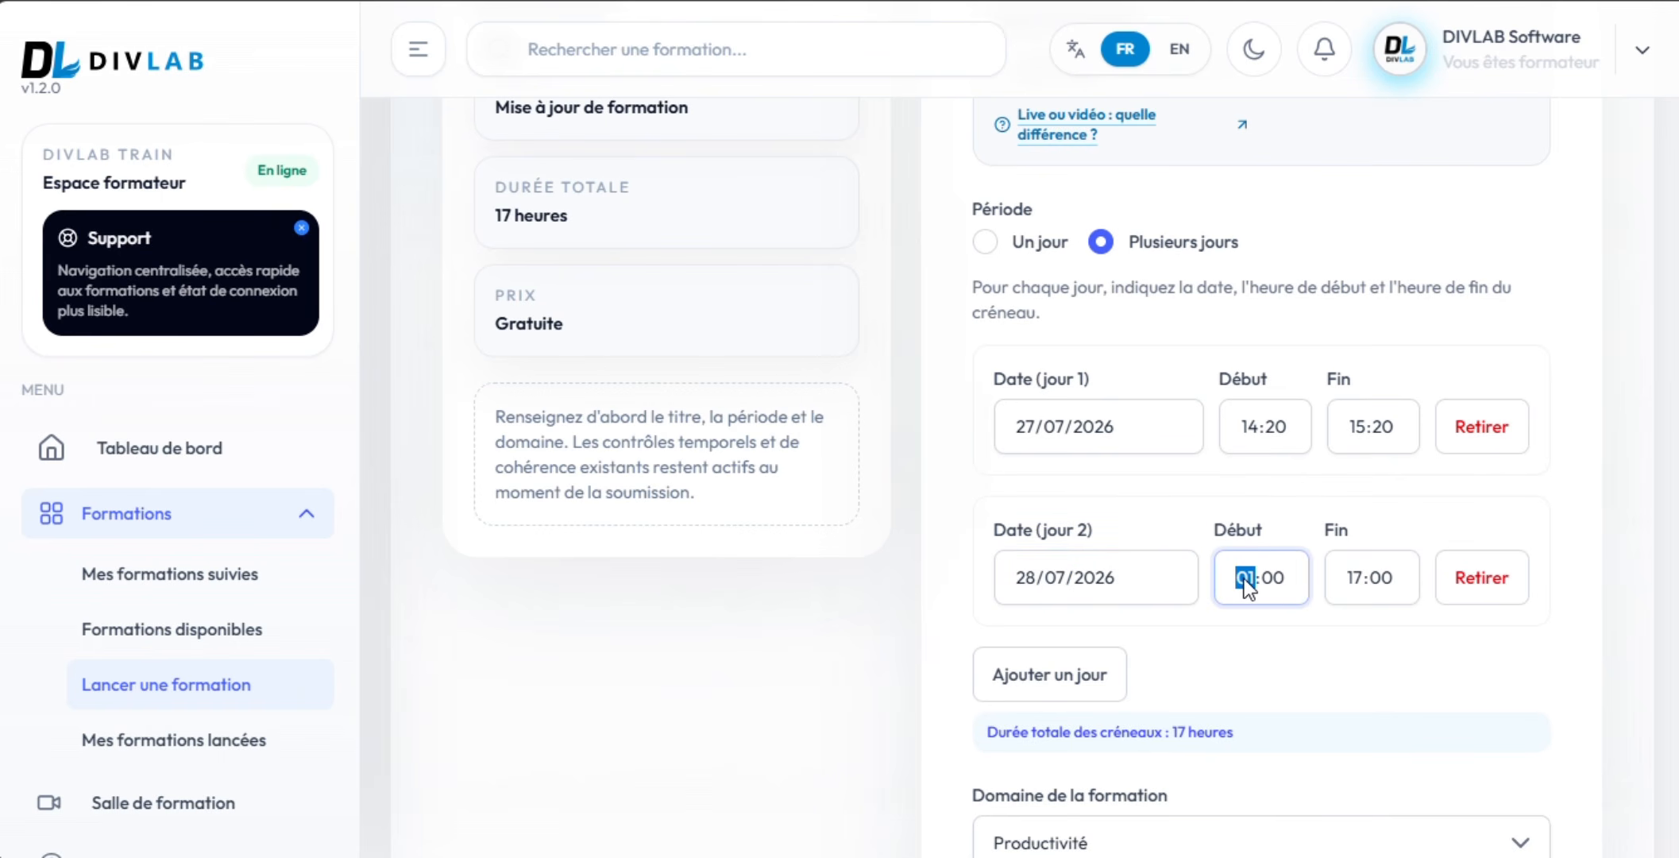
text(5)
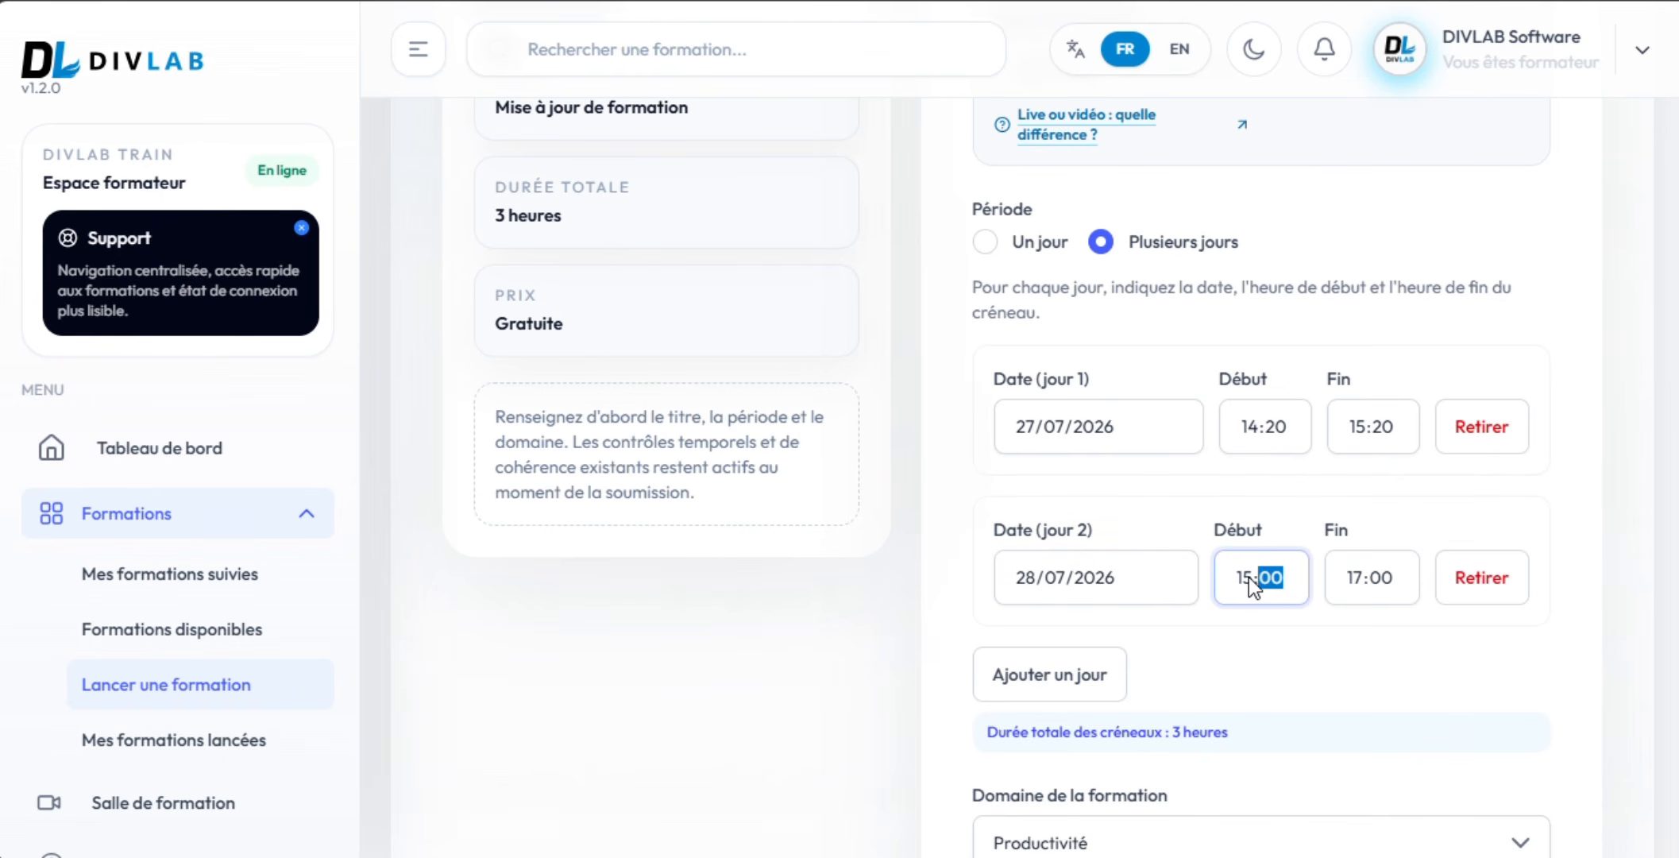
click(1348, 580)
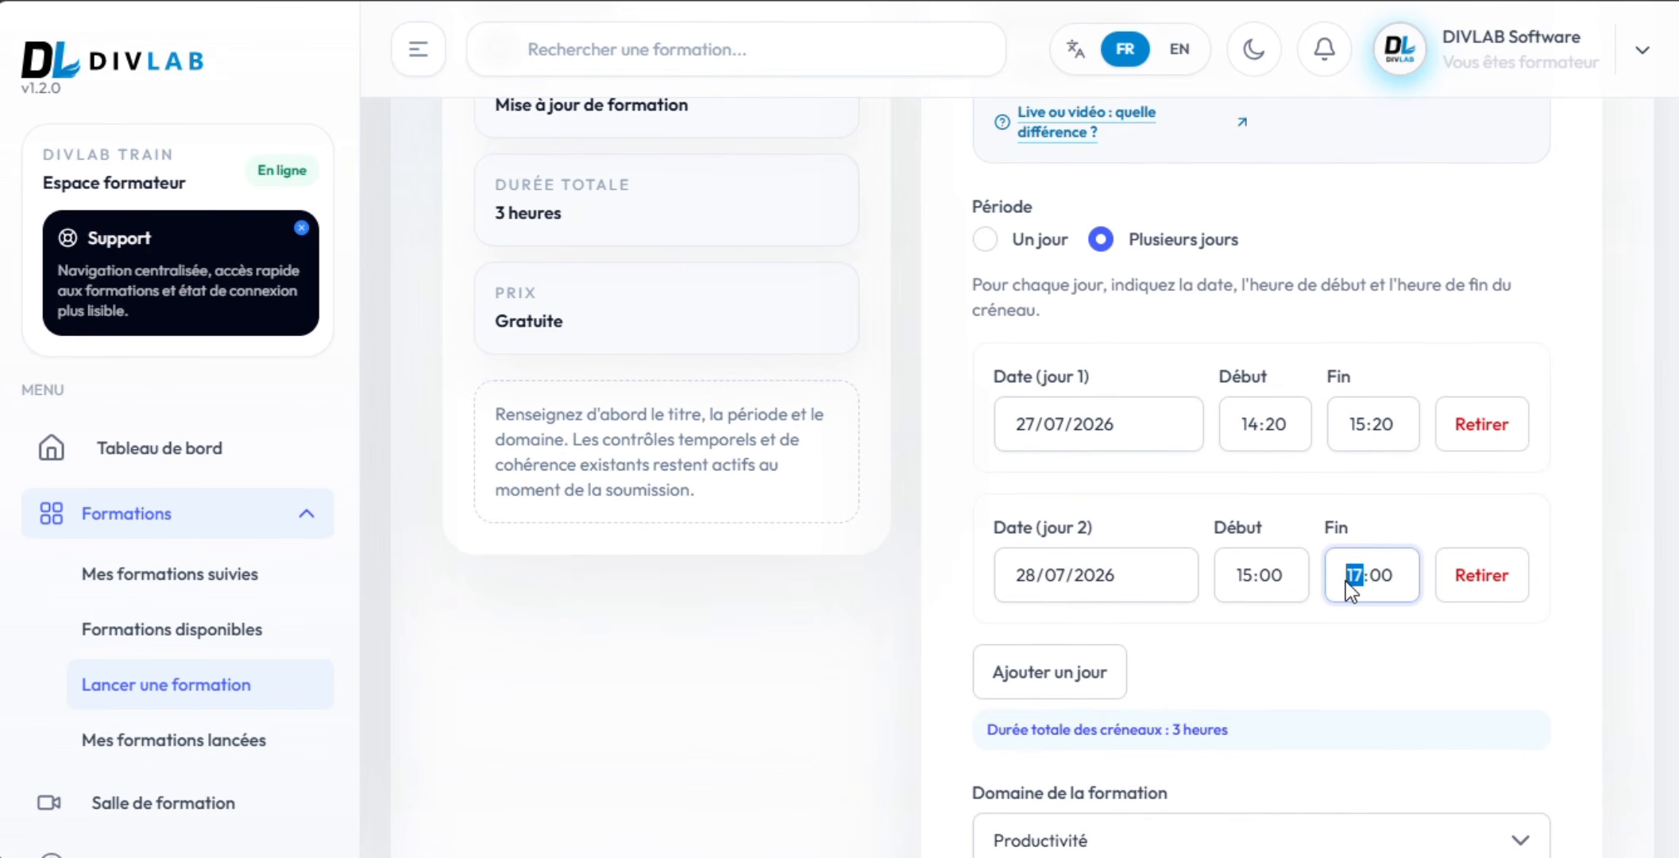
Add a third training day dated 30/07/2026 with a start time of 16:00.
scroll(1346, 582, down, 2)
click(1052, 556)
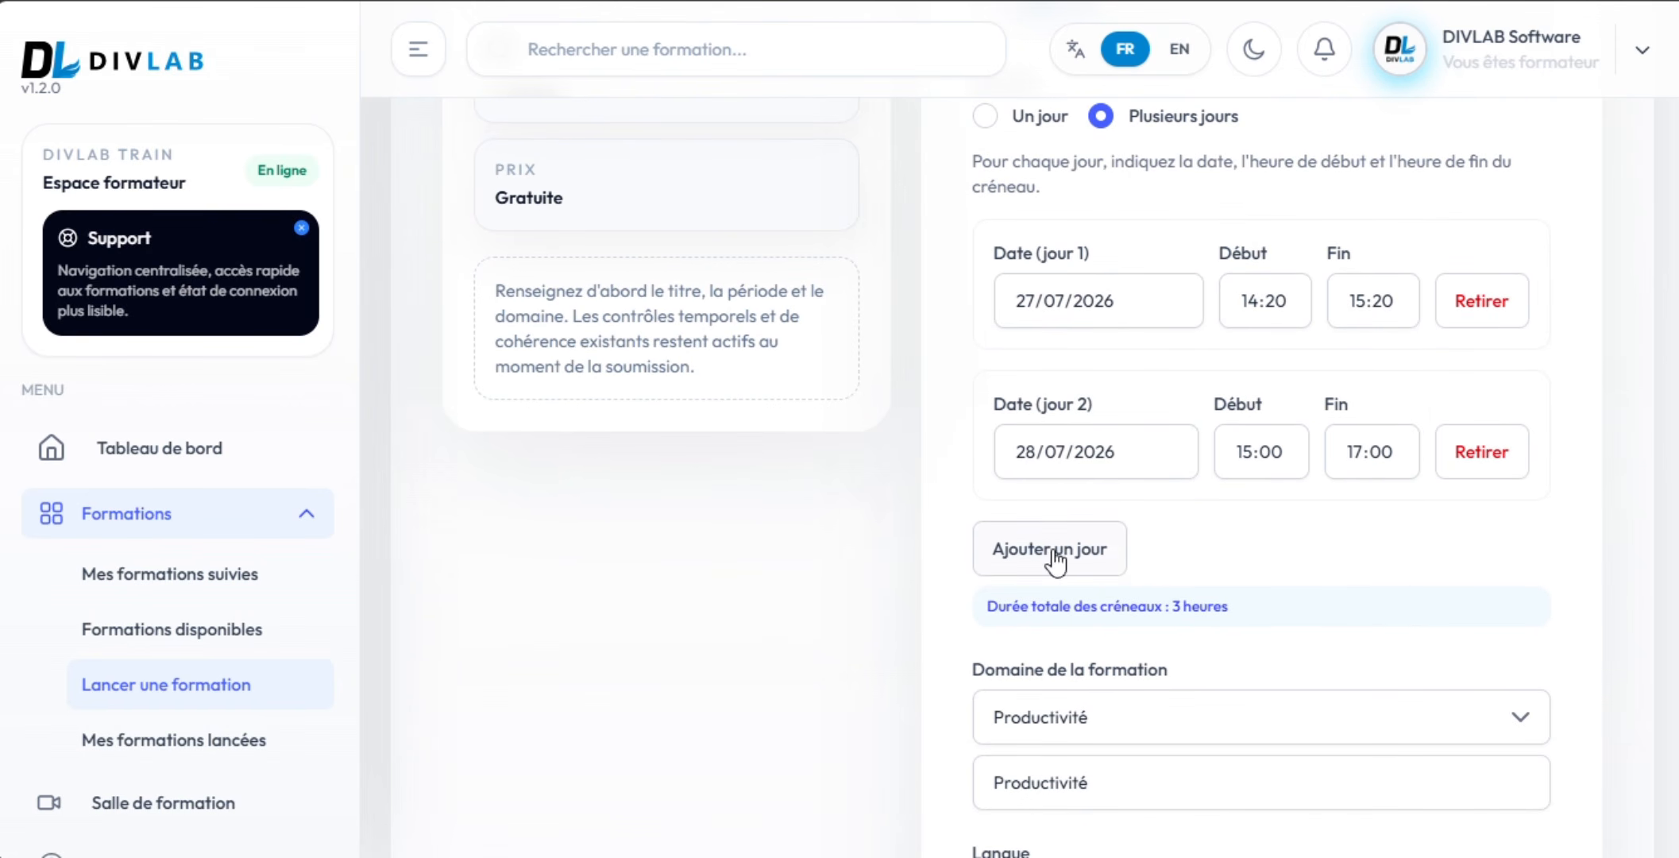
click(1022, 617)
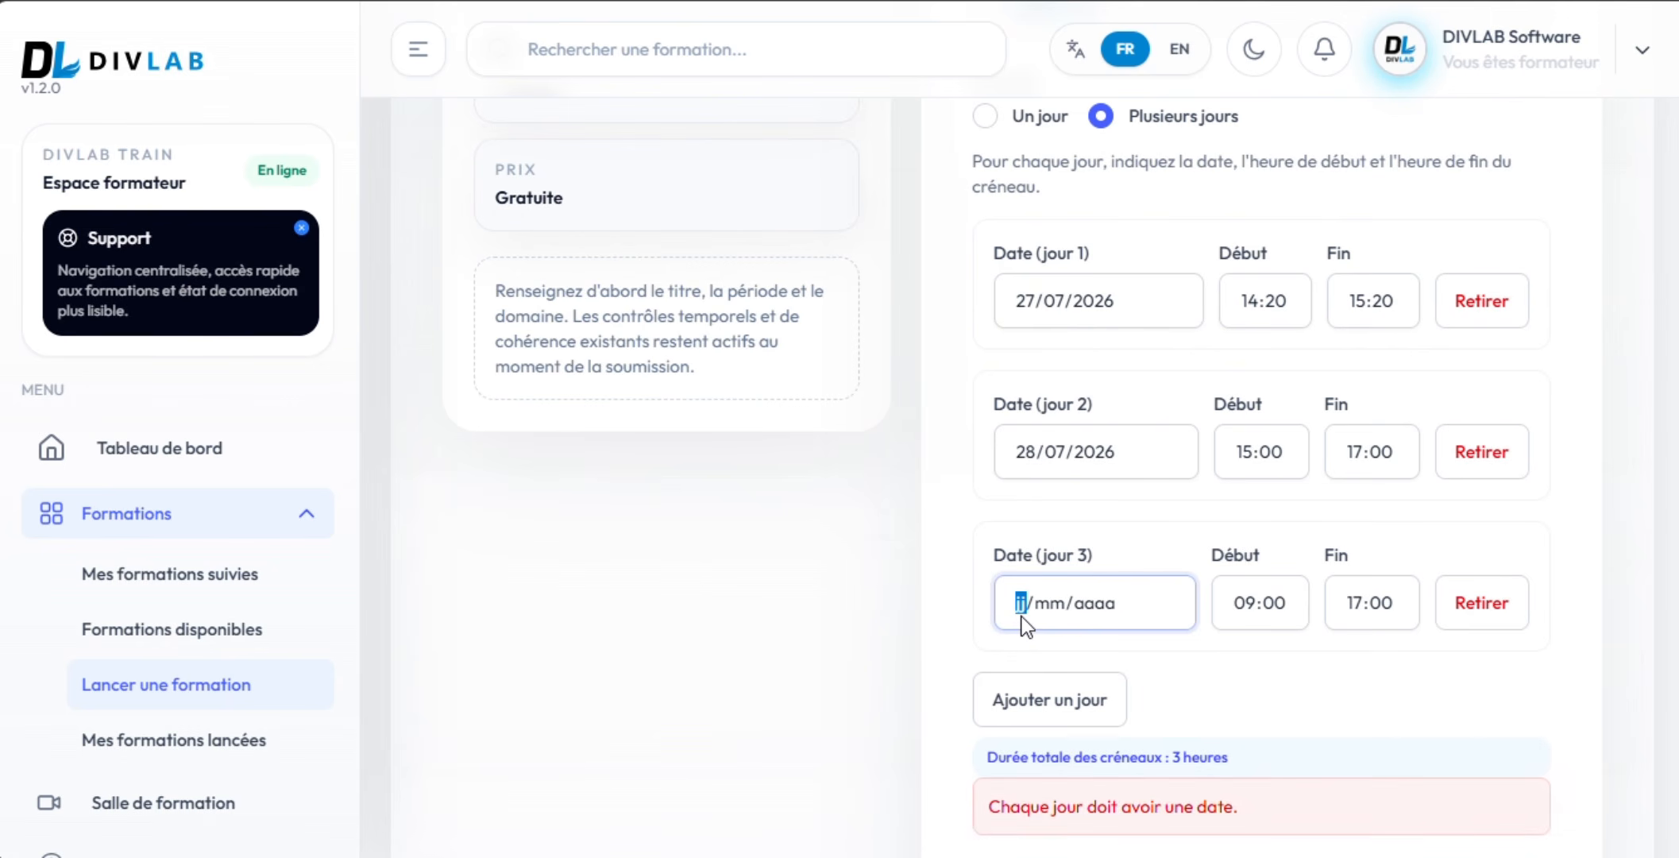
text(30/0)
text(7/2026)
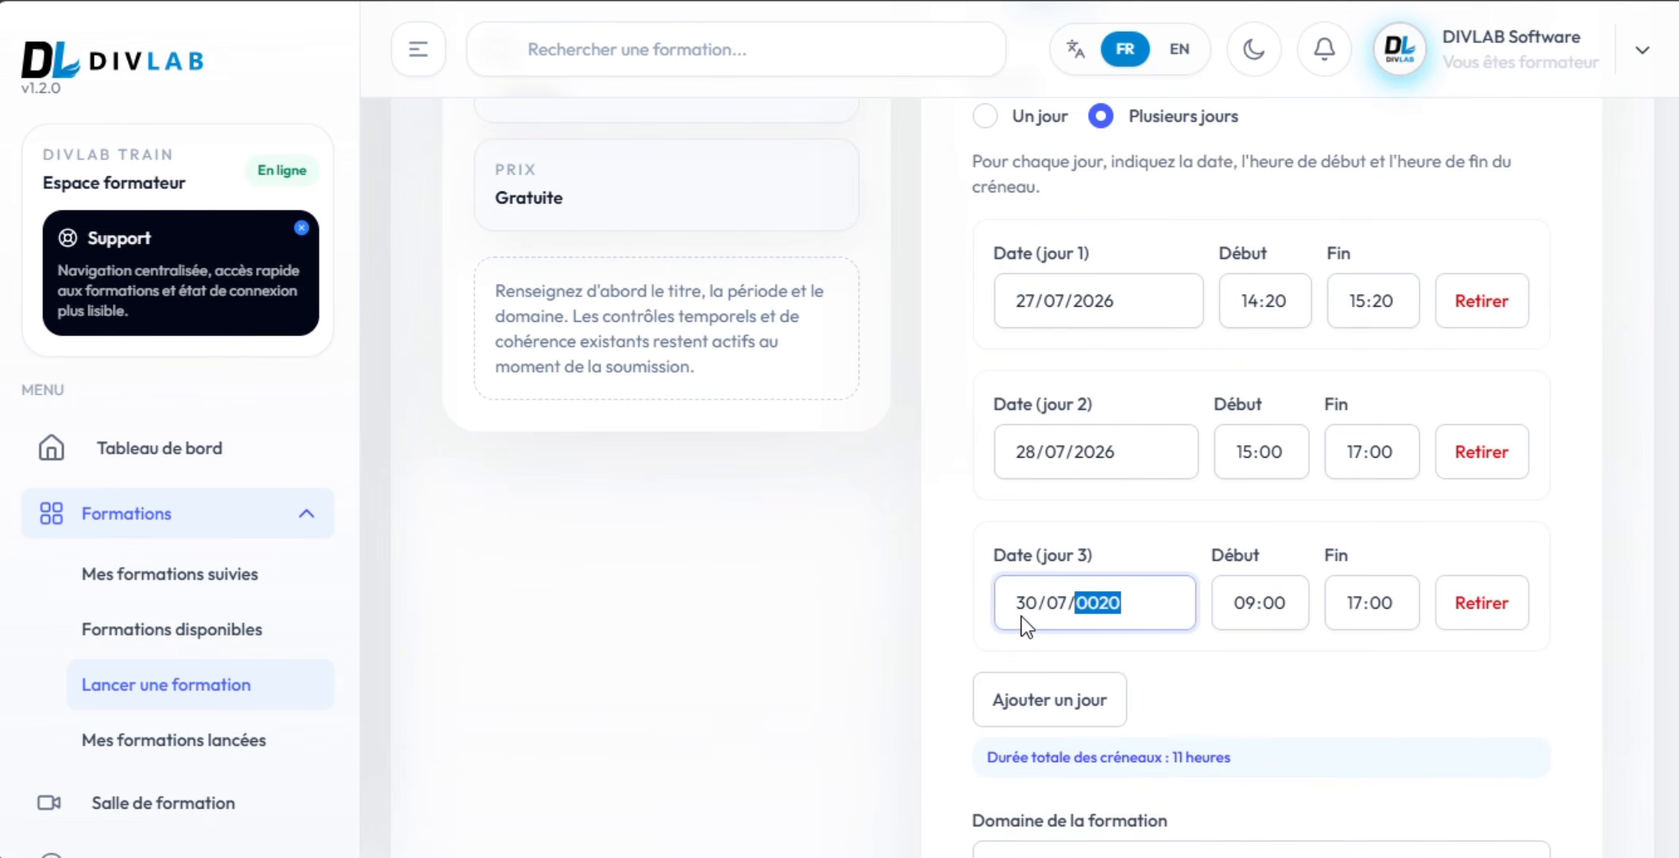
click(1239, 605)
text(16)
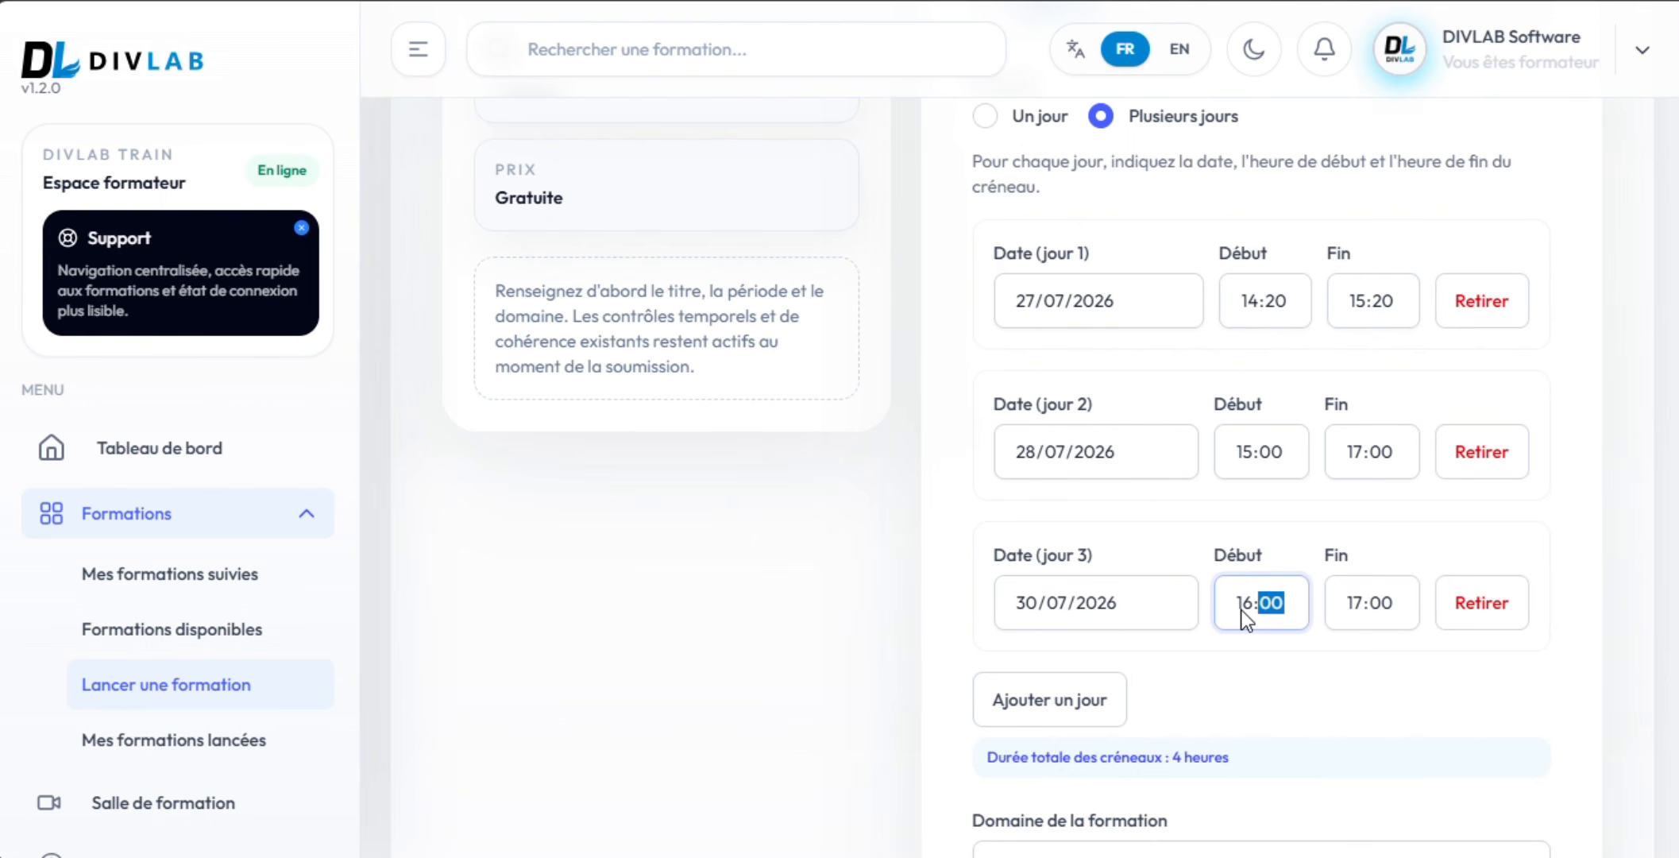
click(1365, 612)
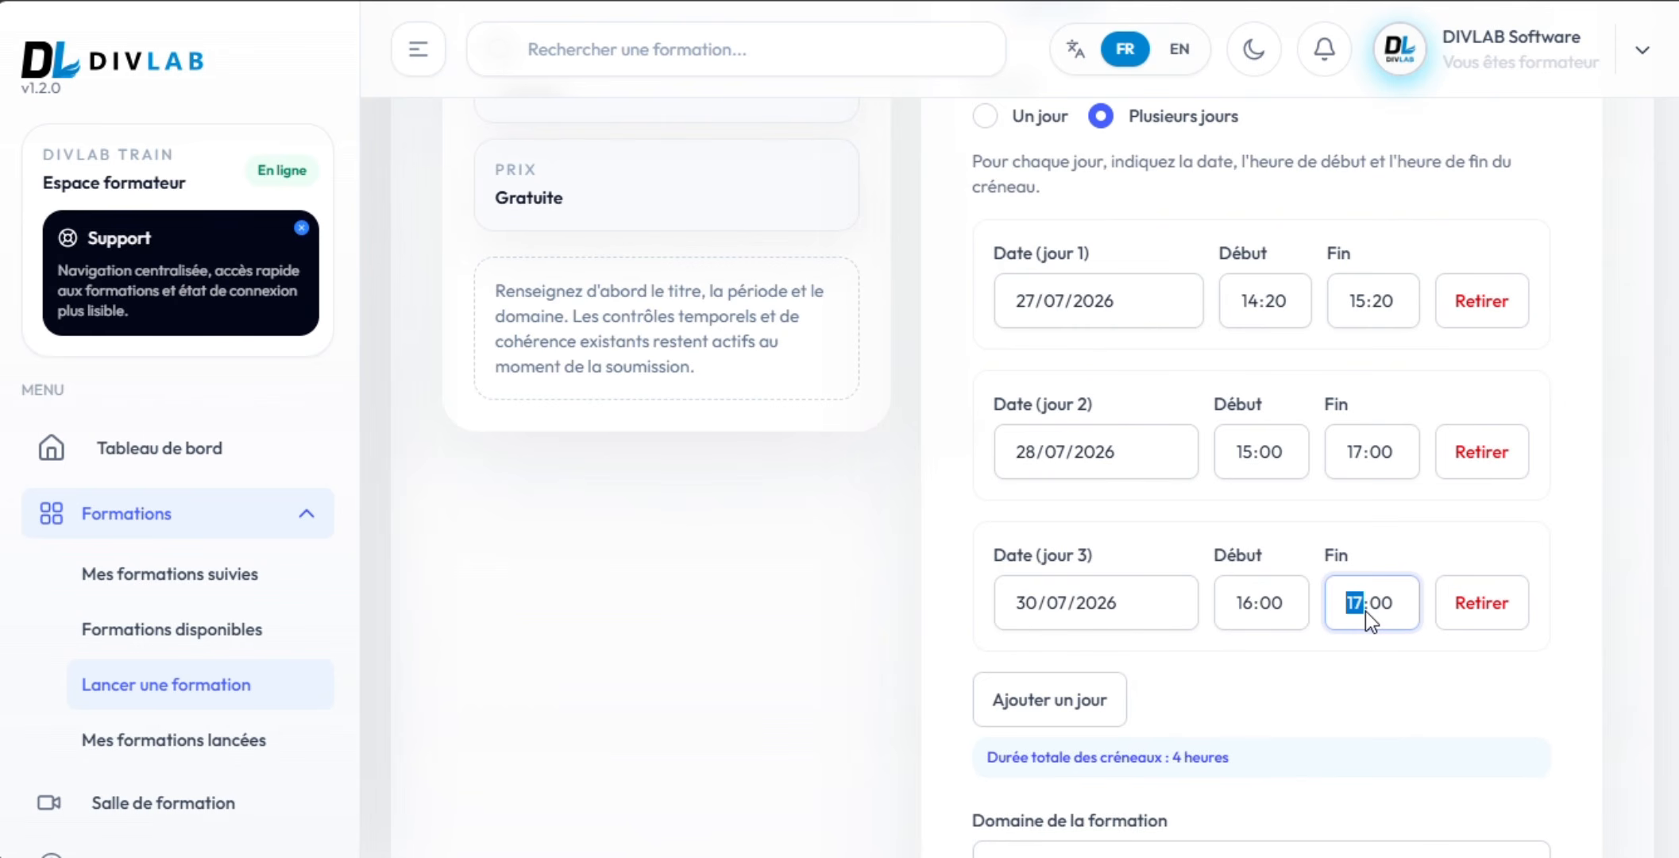
Extend the end of the description's sentence with "durant trois jours", after "DIVLAB TRAIN".
scroll(1365, 612, down, 3)
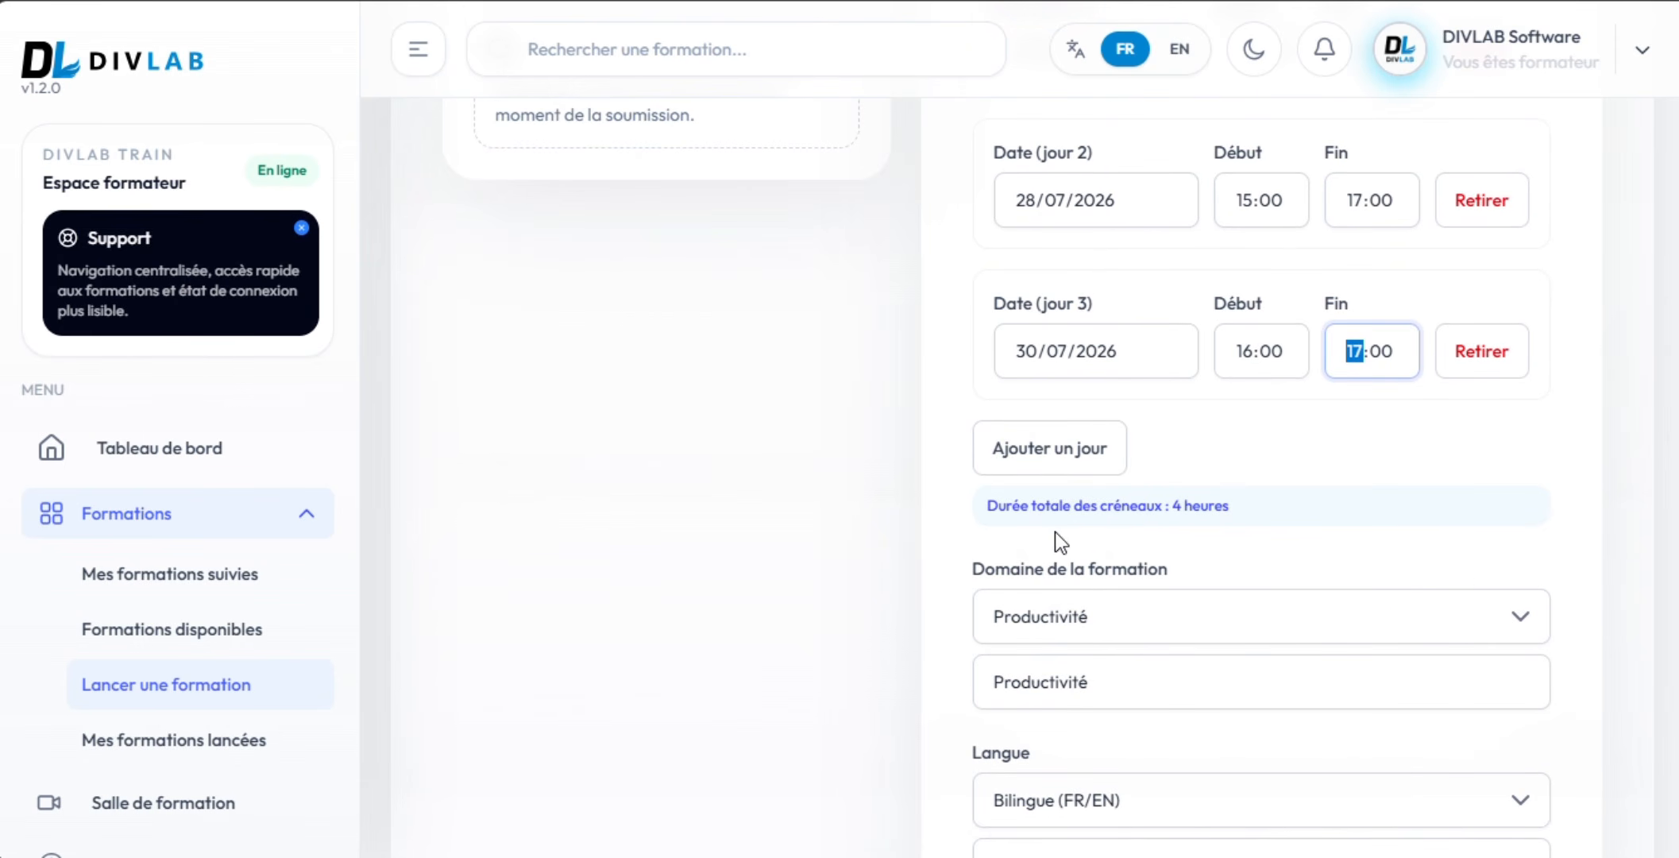
scroll(1420, 540, down, 3)
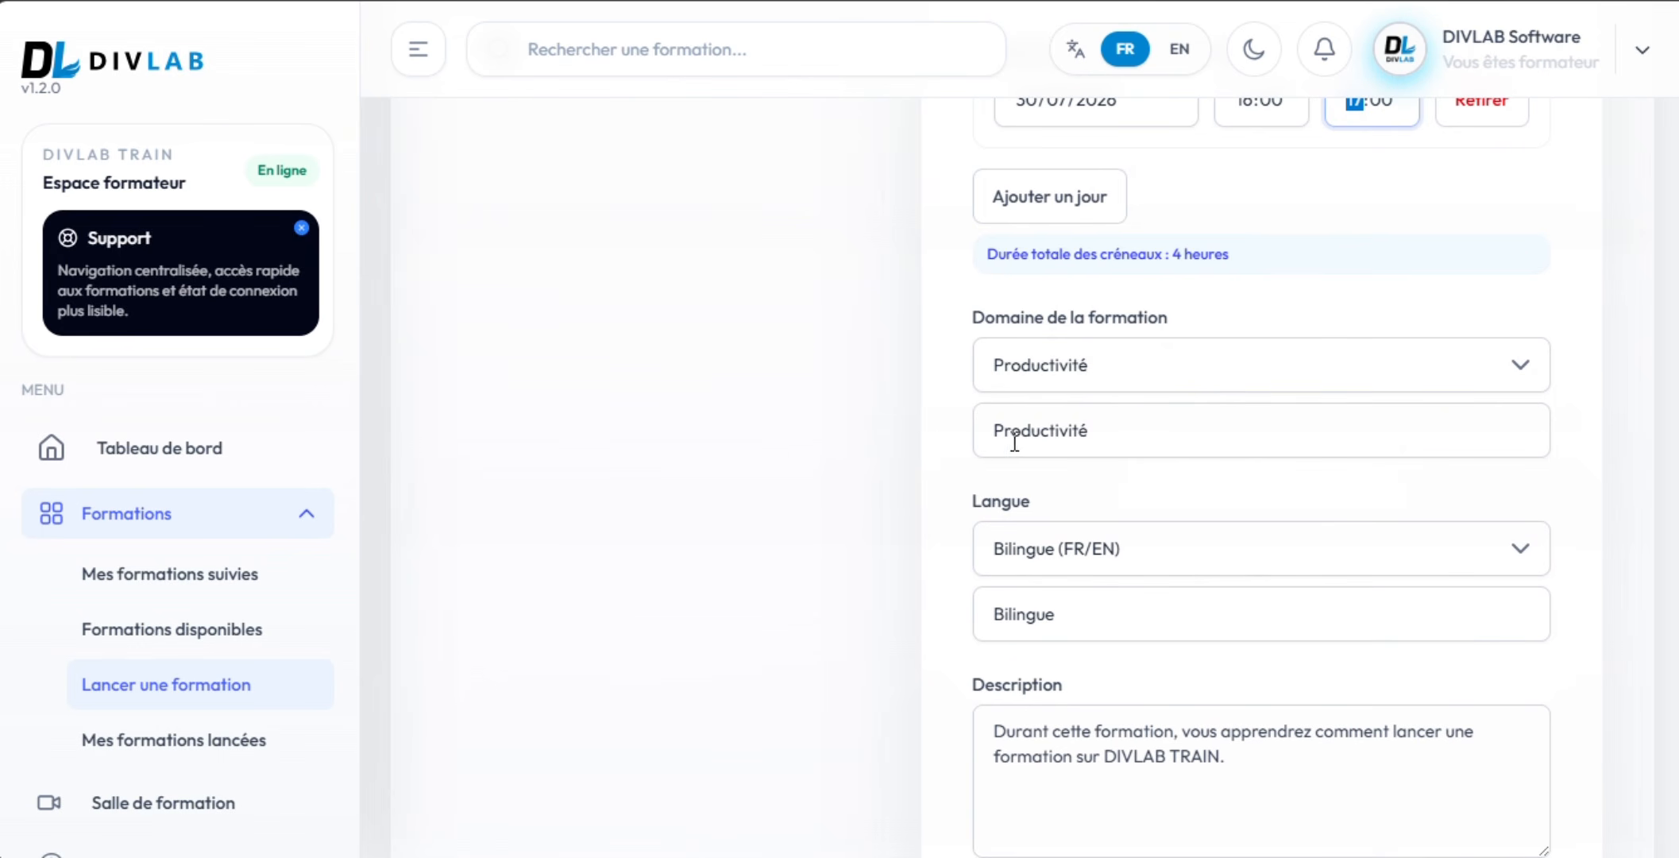
scroll(1128, 487, down, 2)
scroll(1152, 548, down, 2)
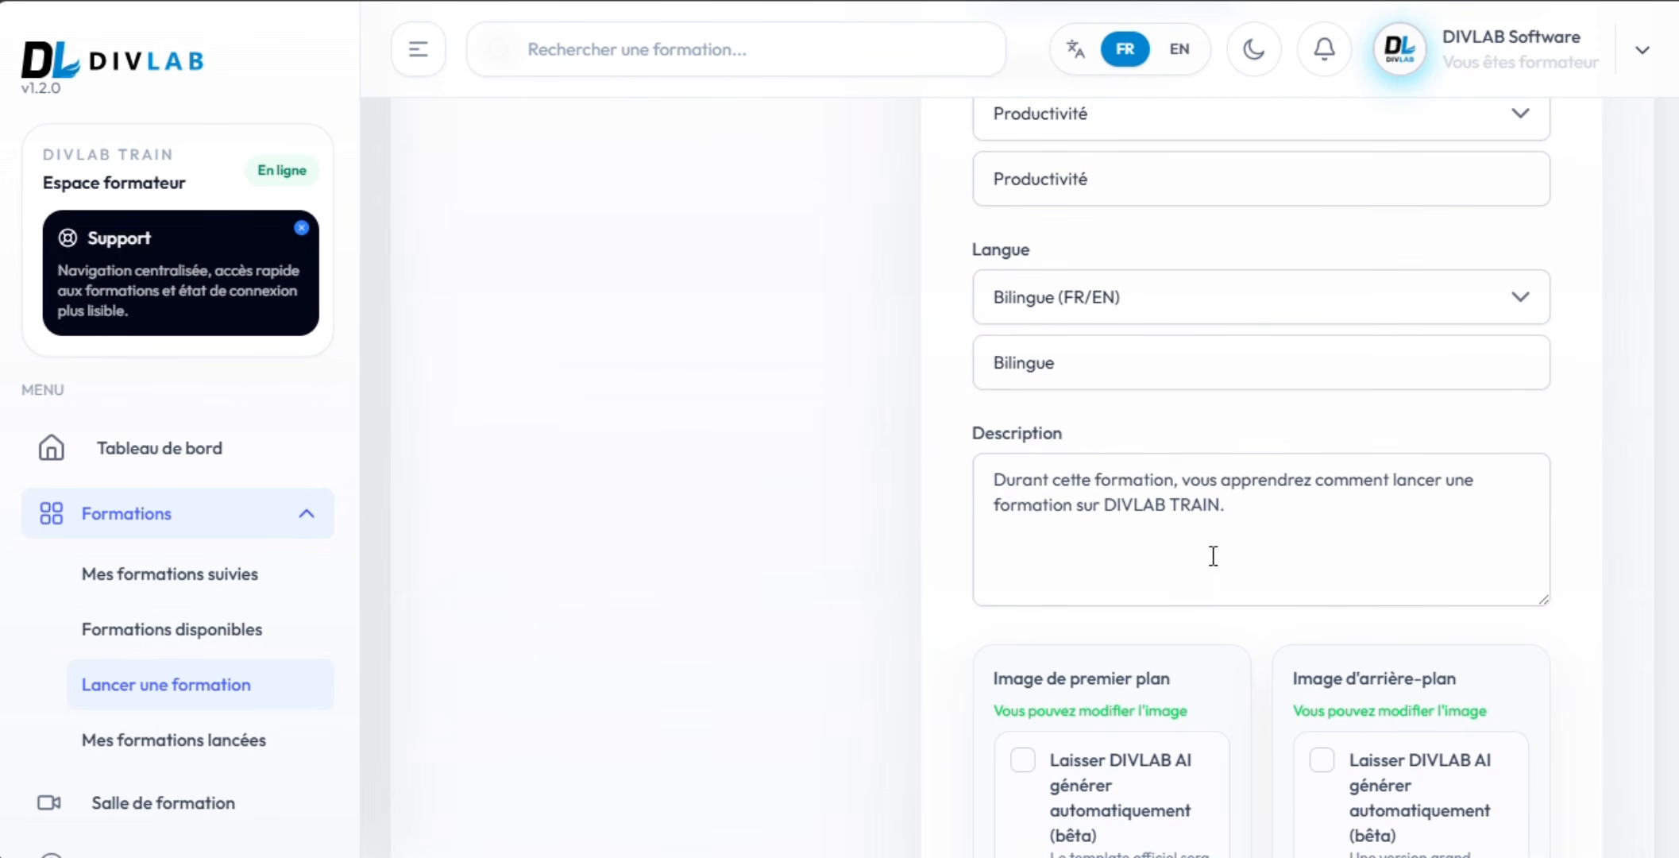
click(1238, 498)
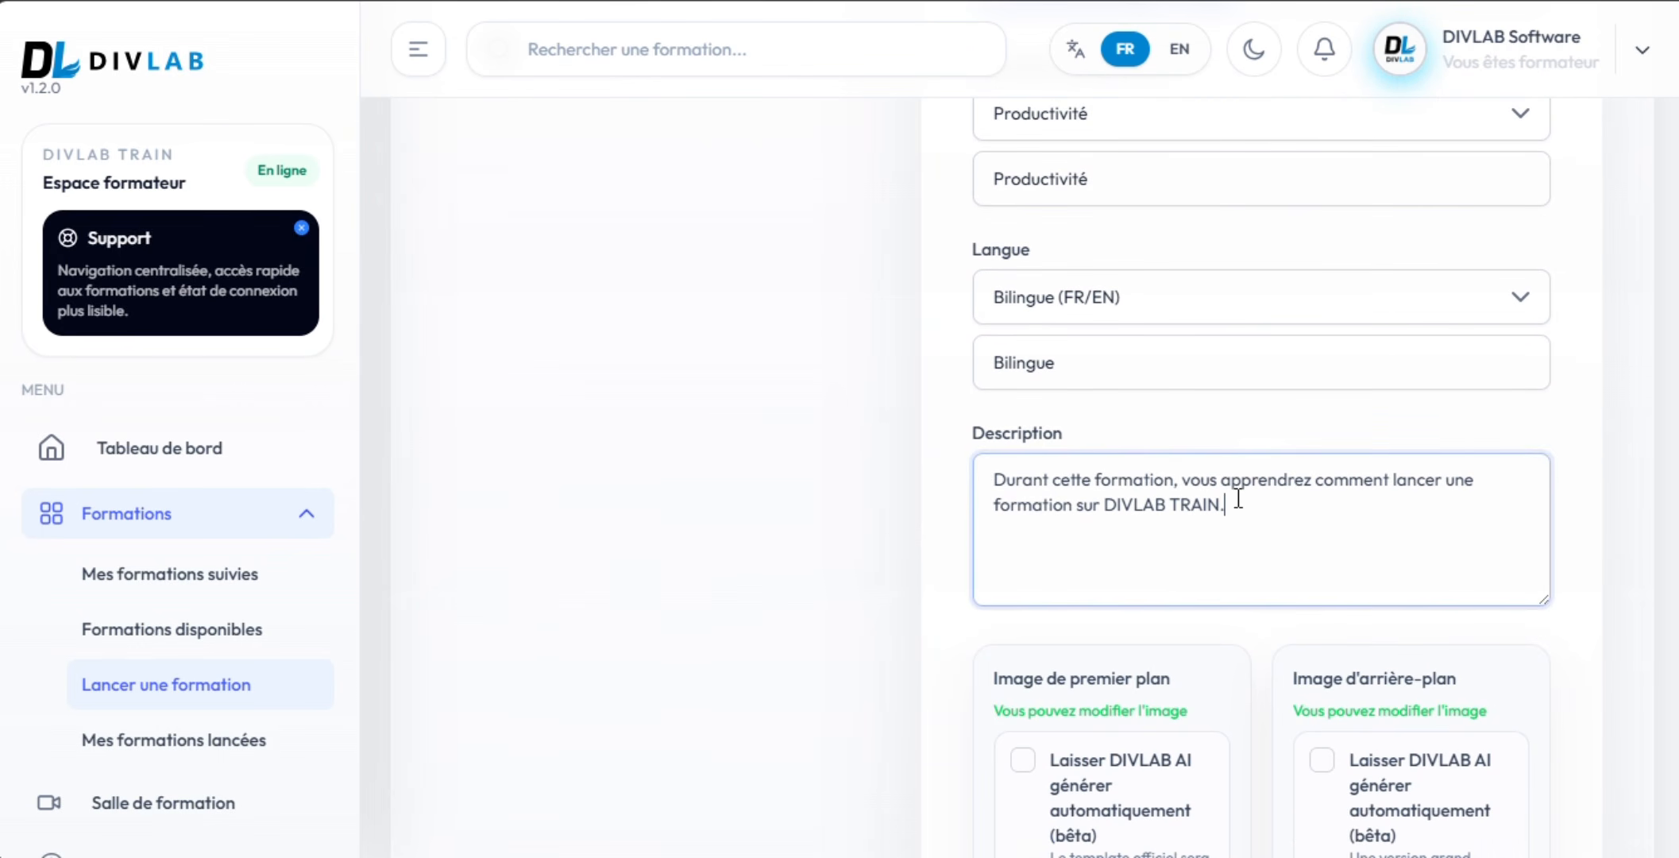
text(durant trois jours)
Review the image and price settings and submit the training update.
scroll(1243, 493, down, 5)
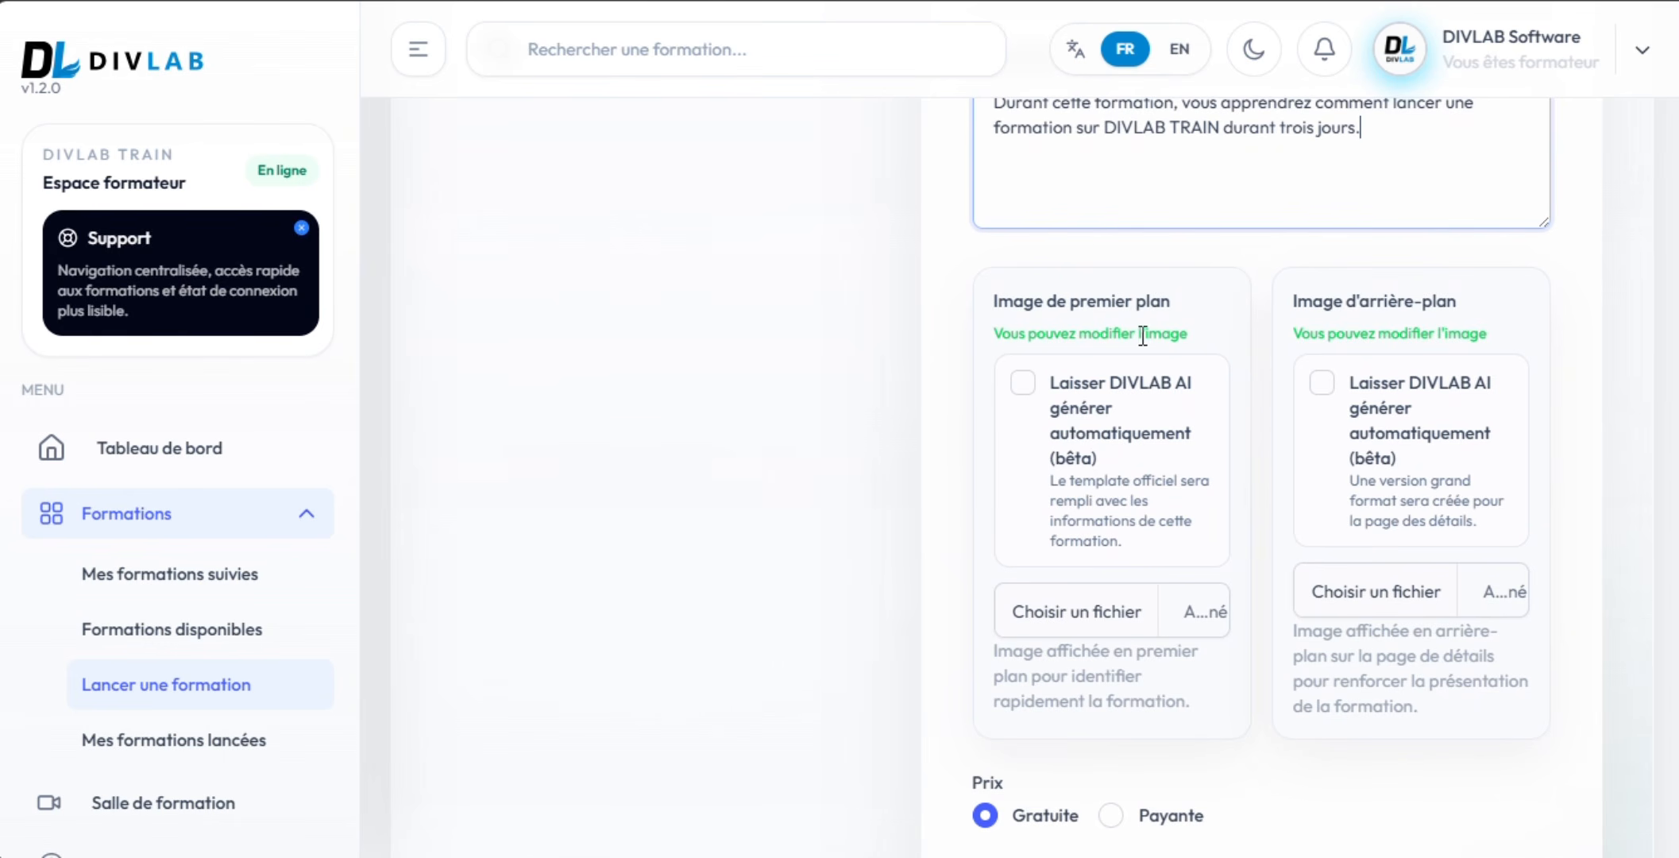
scroll(1213, 418, down, 2)
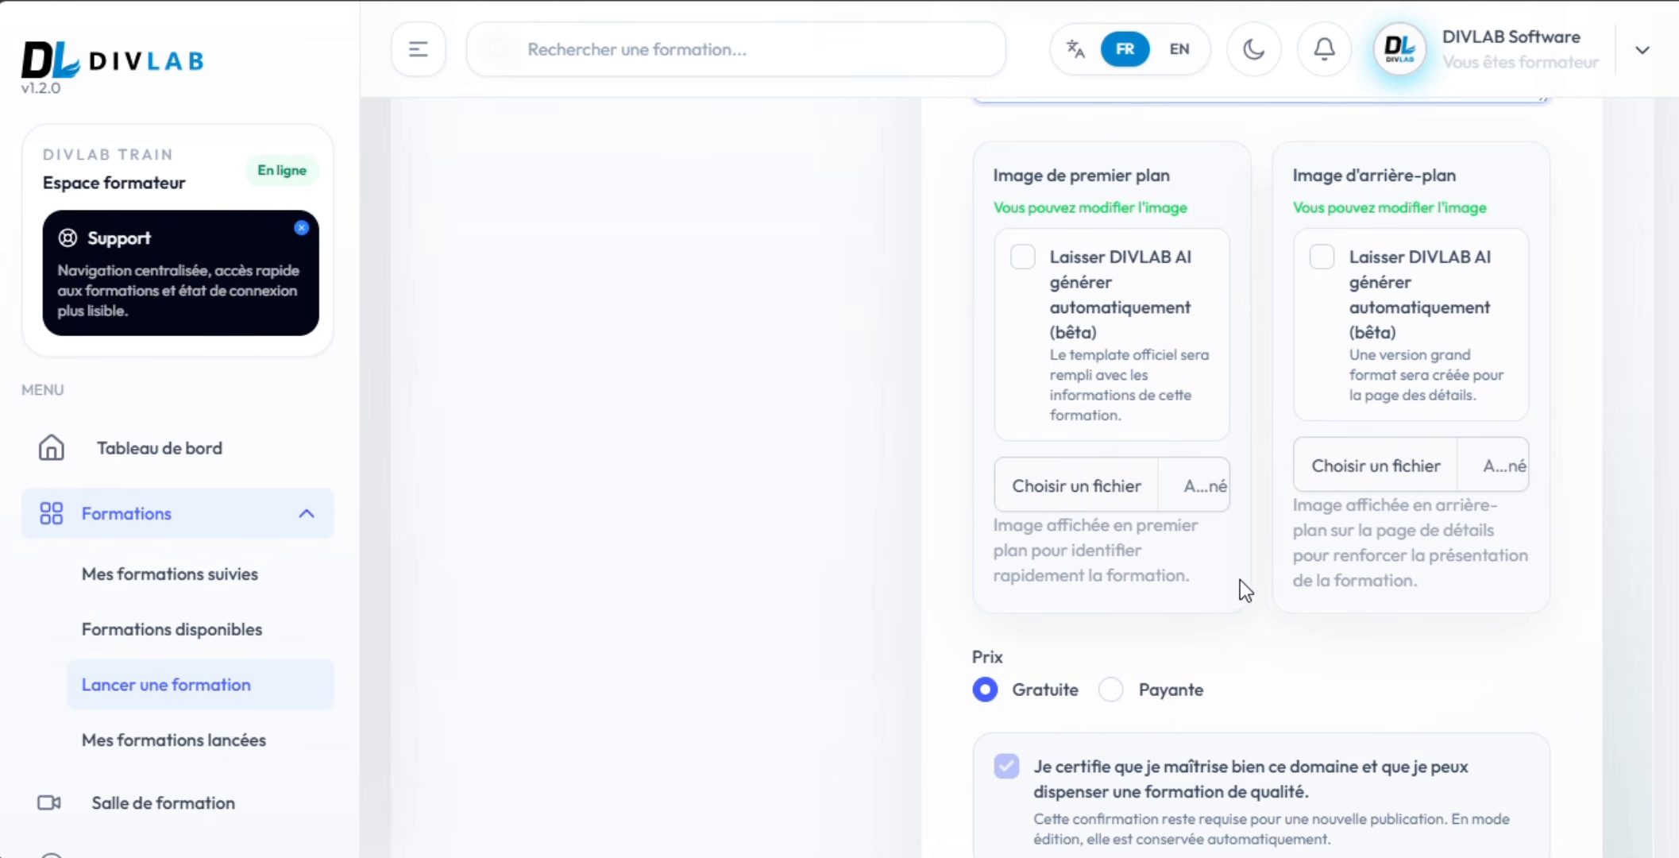
scroll(1239, 580, down, 4)
click(1456, 684)
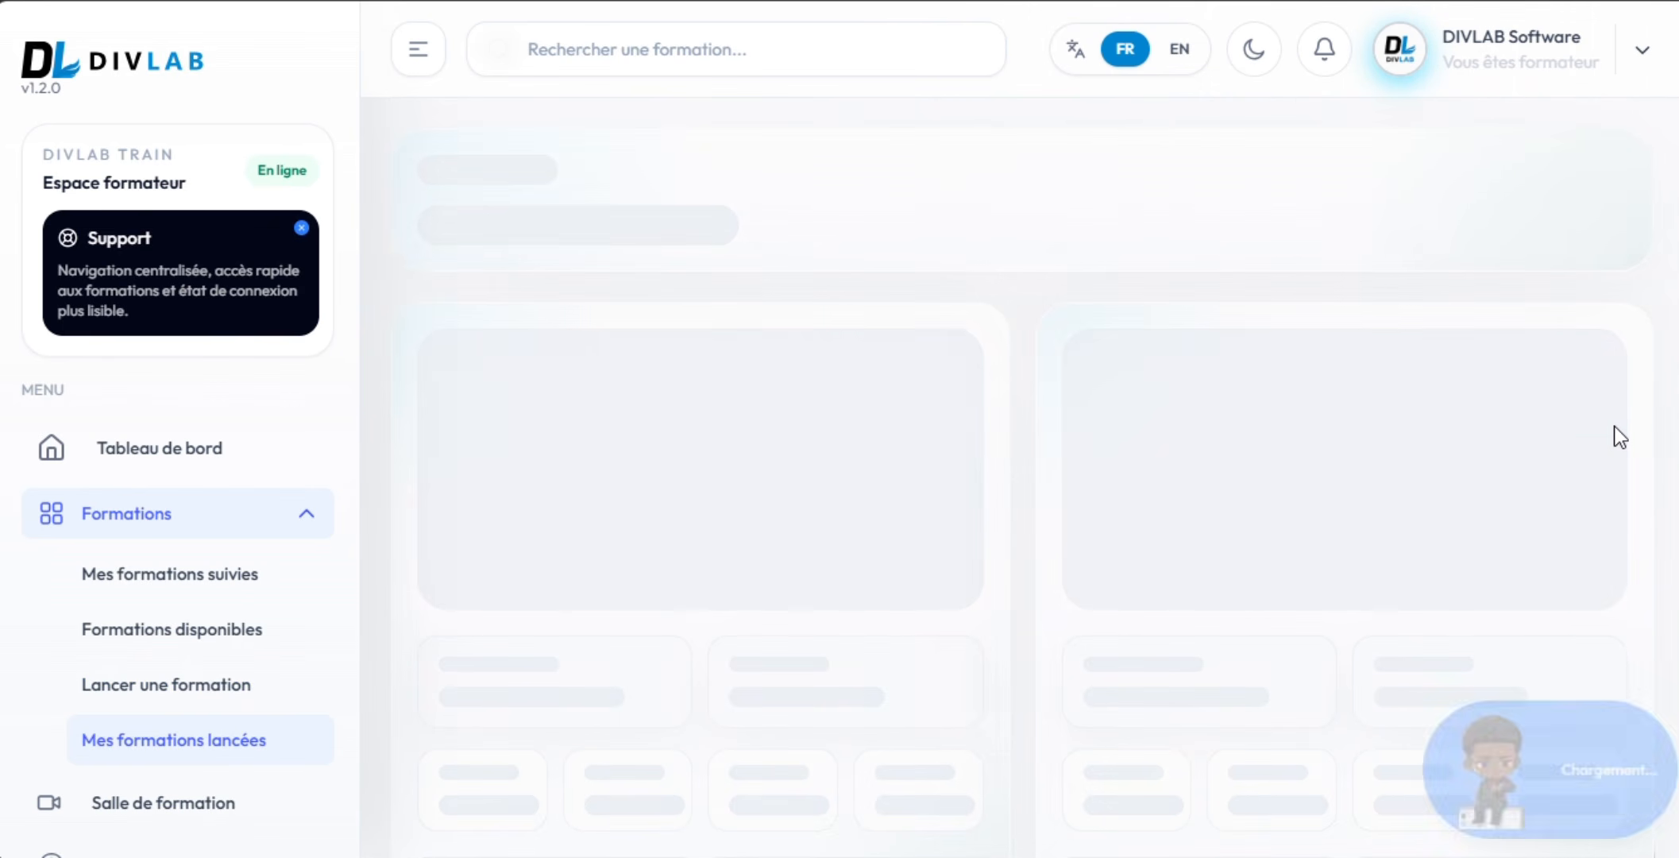
Examine the updated live training's catalogue card and details page, including its period, duration, description and detailed session schedule.
scroll(1070, 314, down, 3)
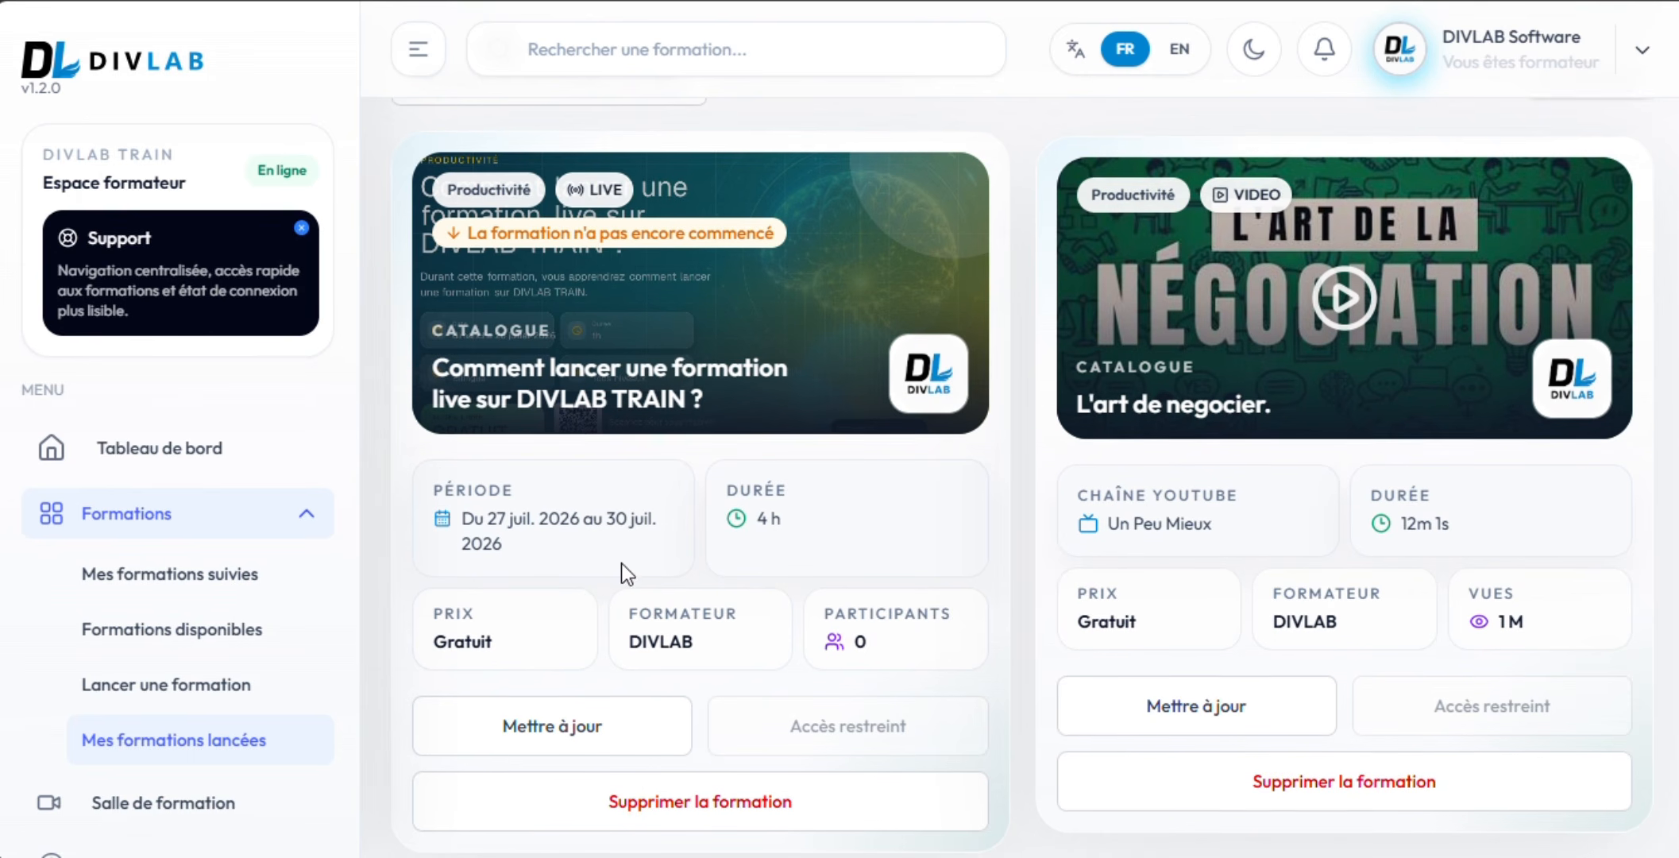
scroll(621, 563, down, 1)
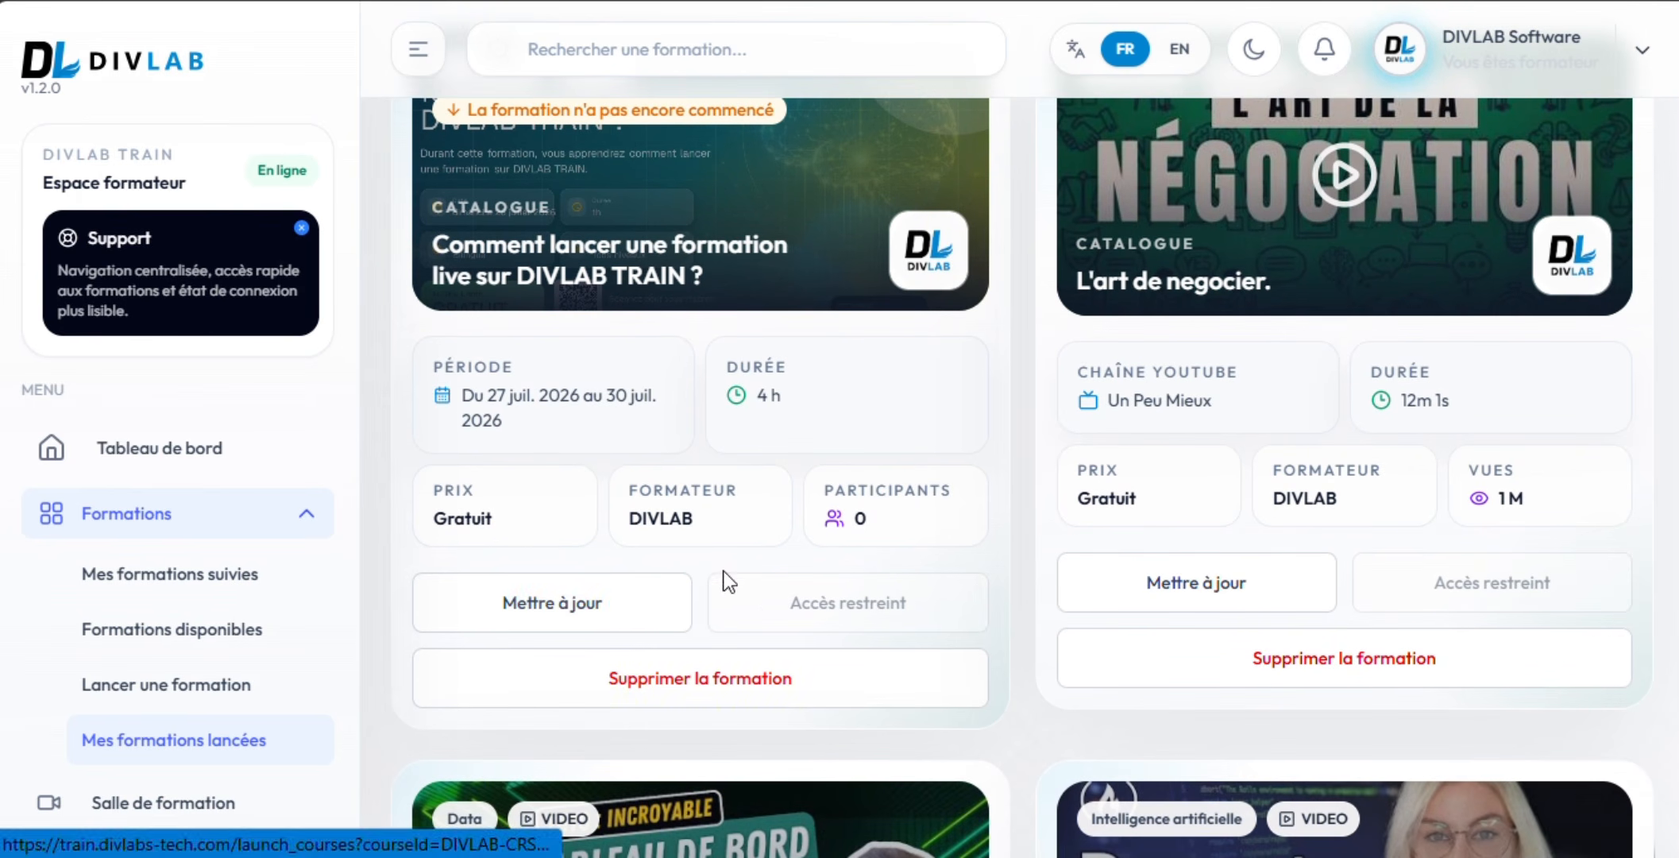
scroll(725, 576, up, 1)
click(792, 292)
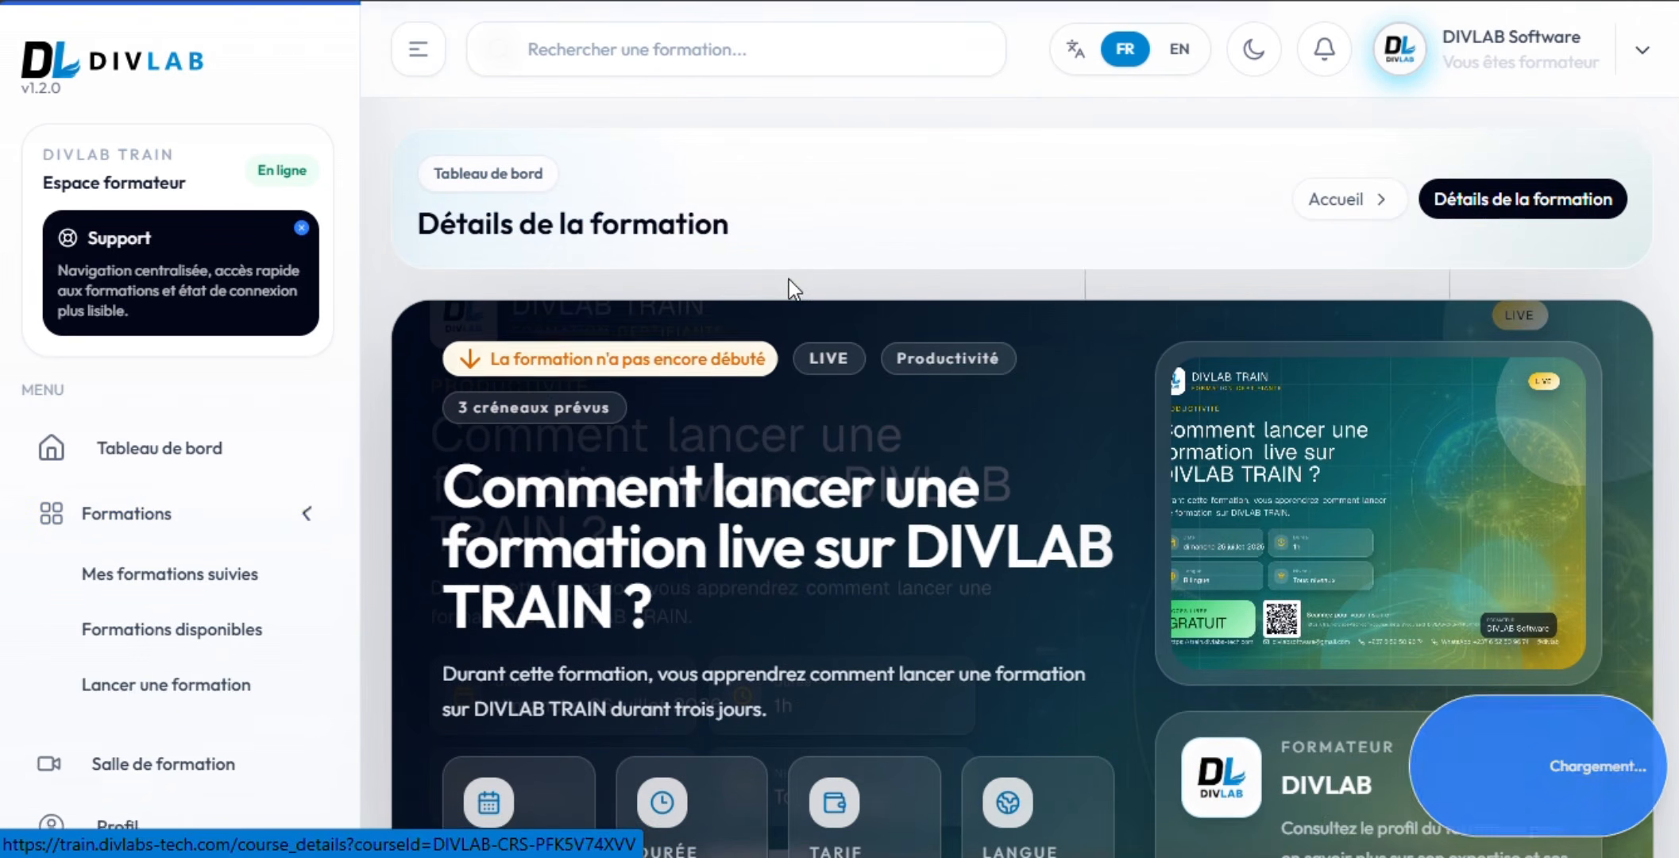
scroll(1143, 389, down, 6)
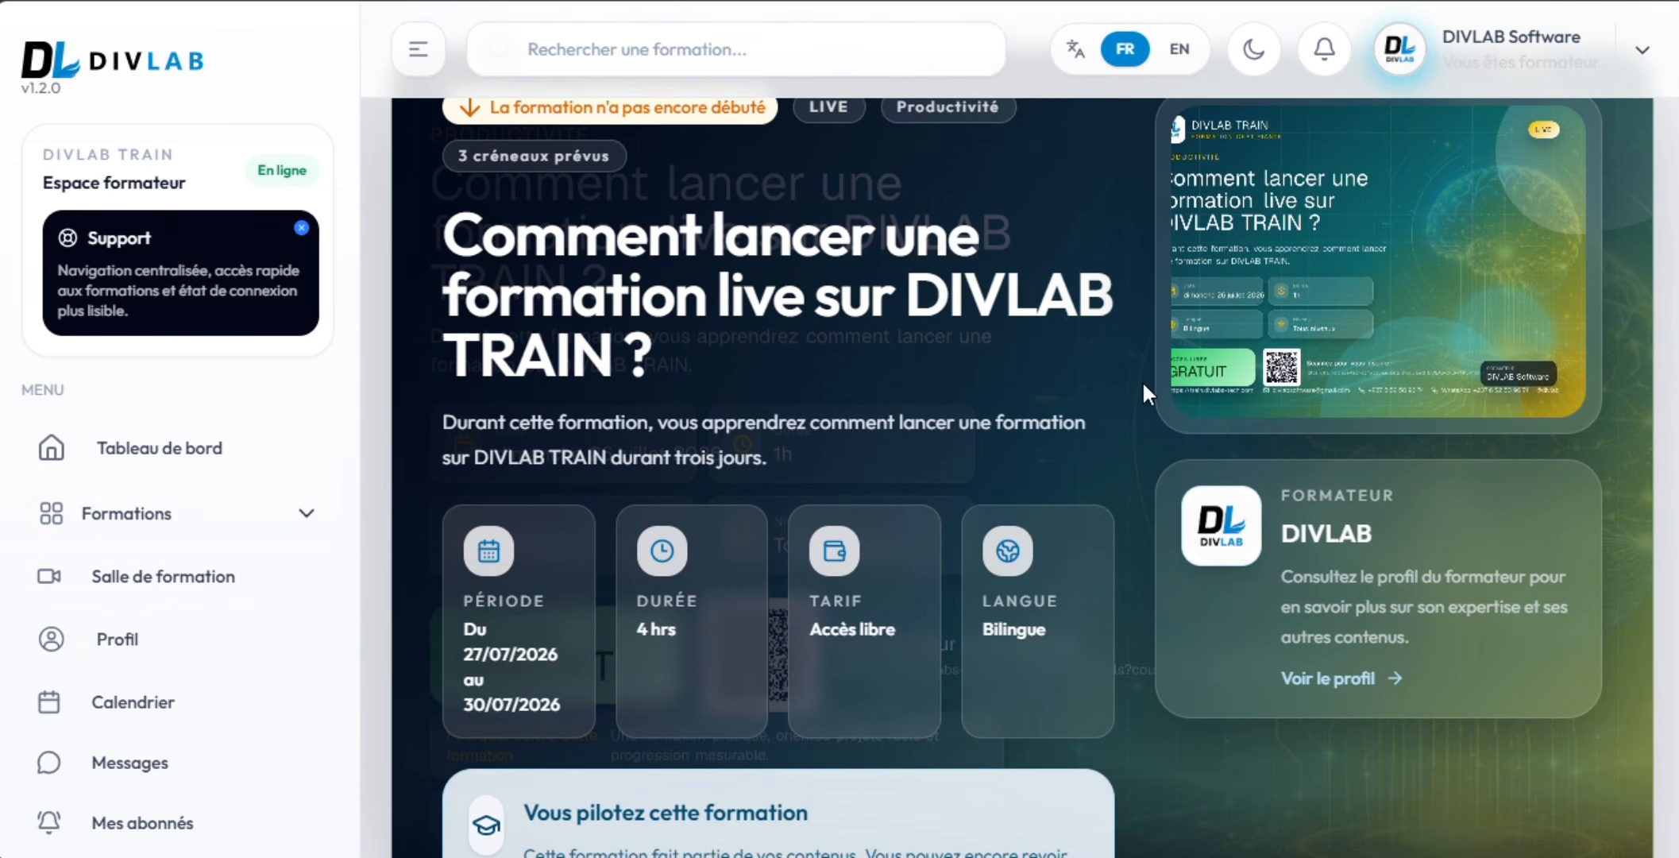
scroll(1143, 386, down, 1)
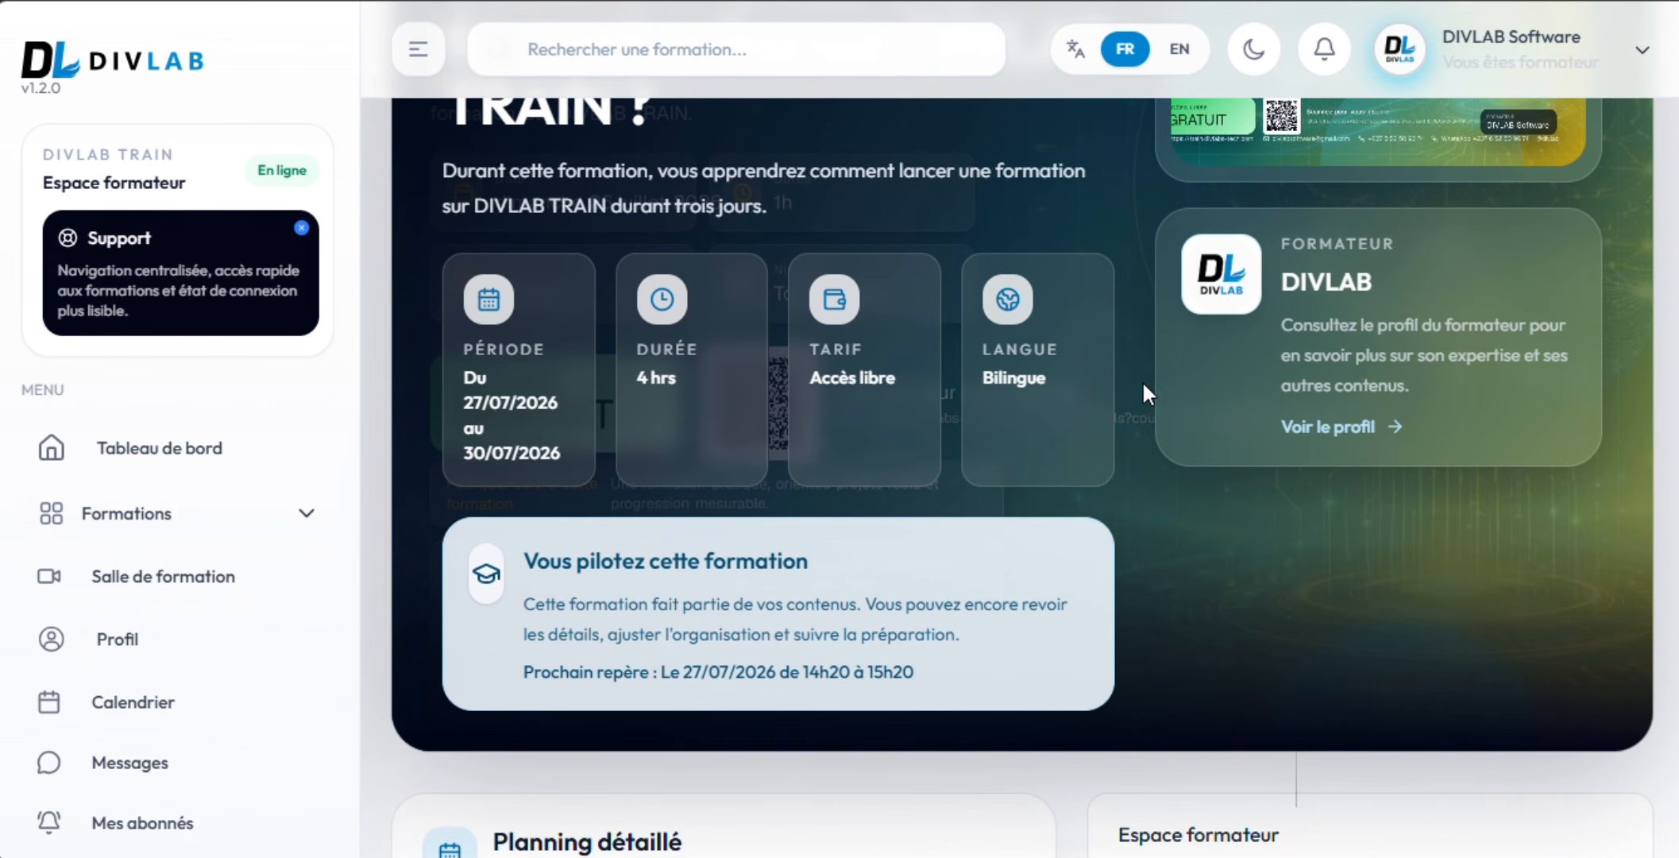
scroll(1144, 381, up, 5)
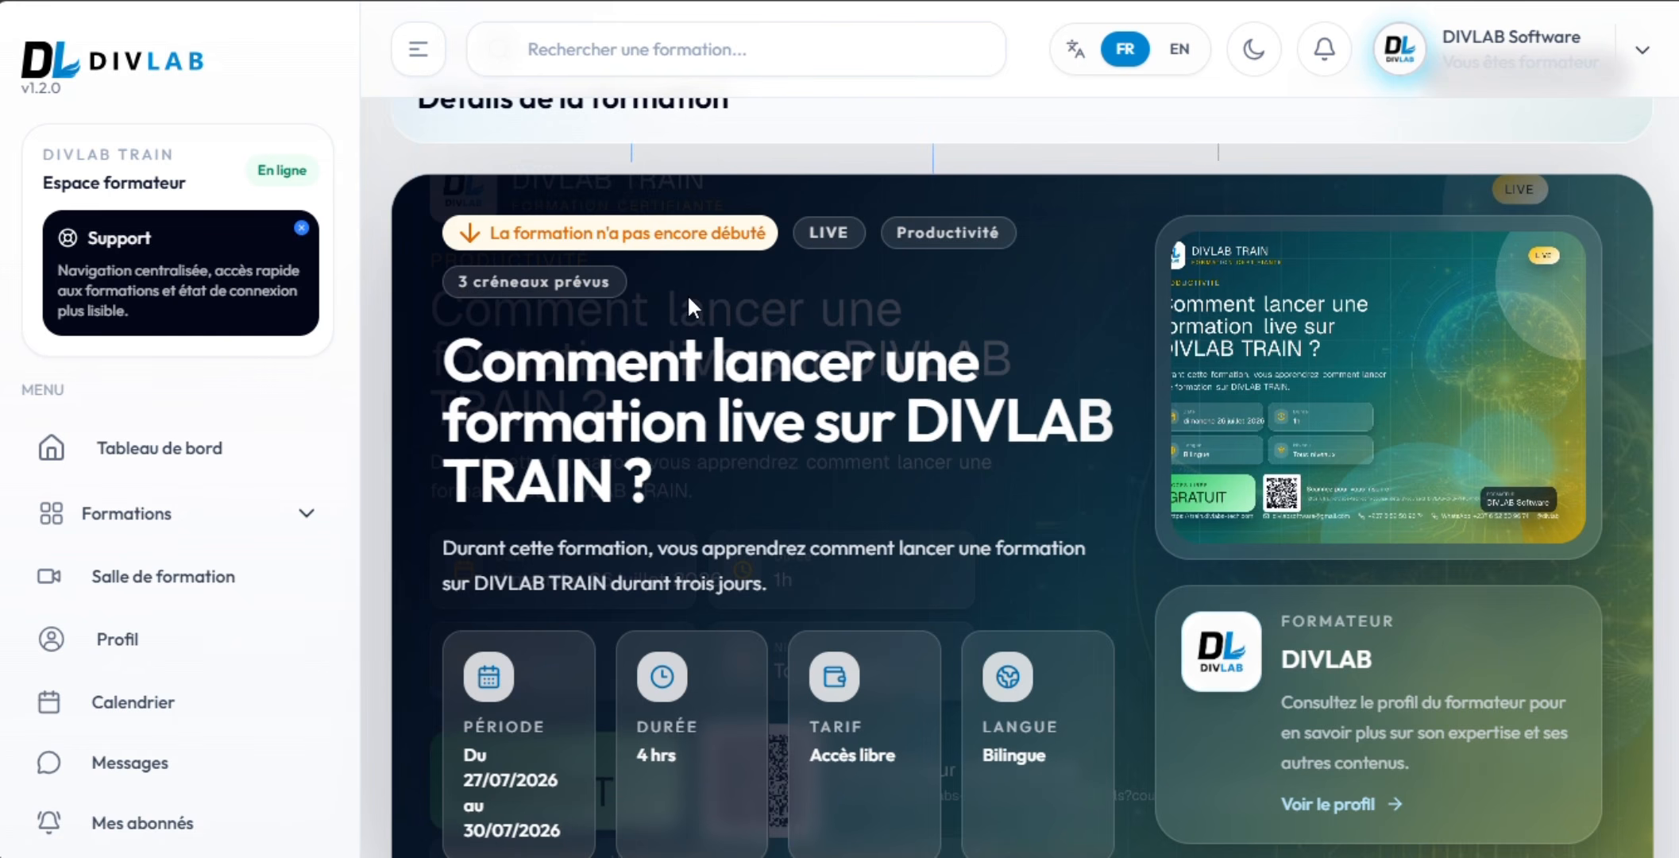
scroll(1105, 387, down, 13)
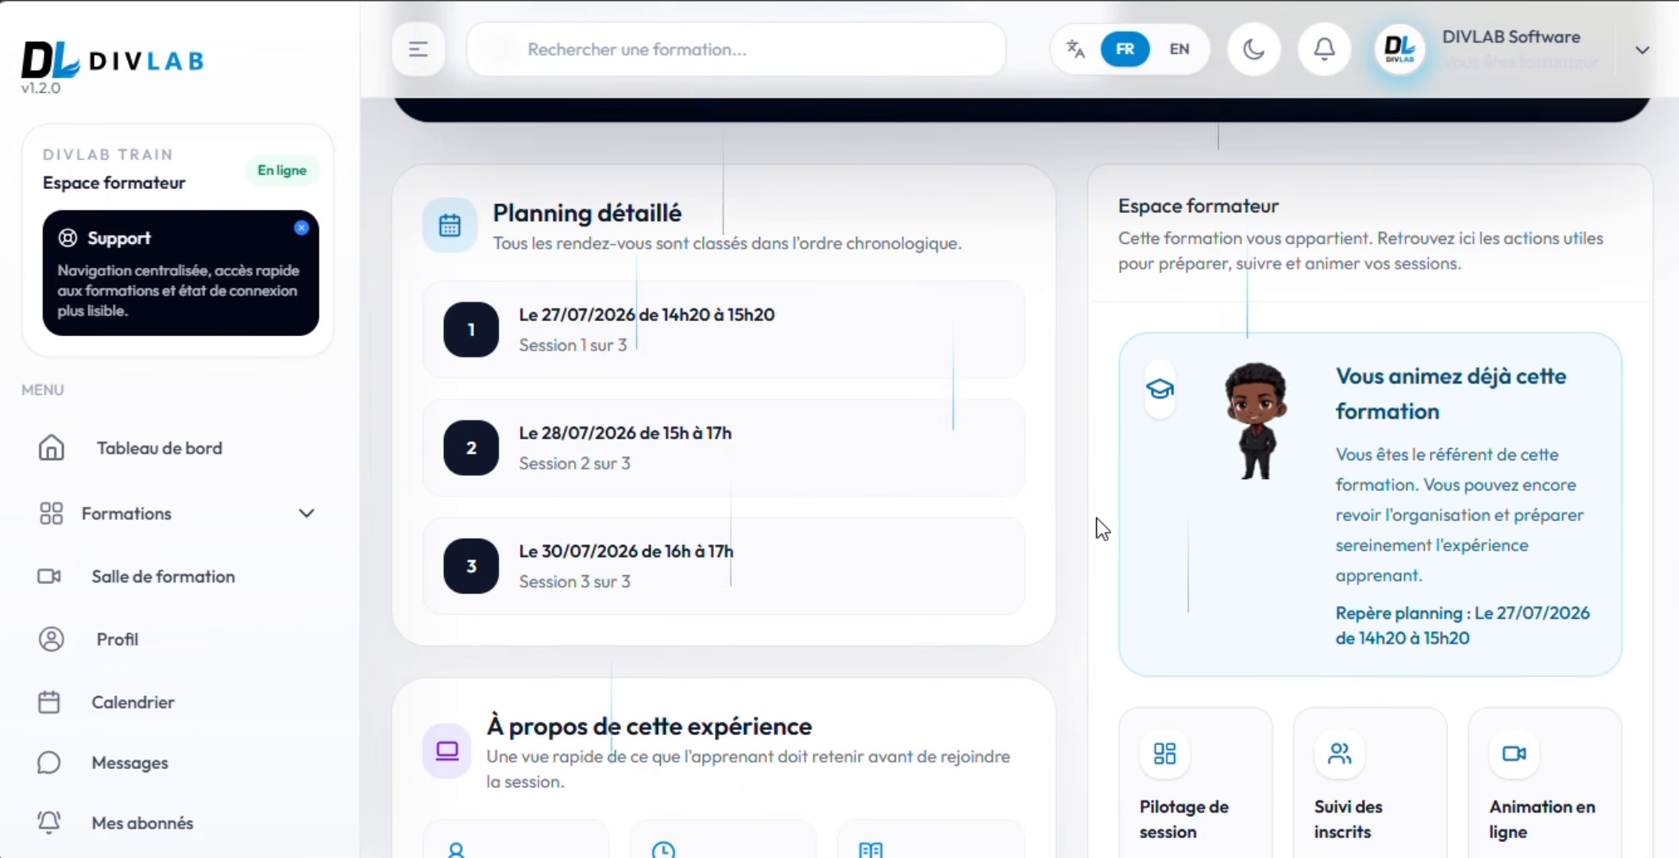
scroll(1091, 458, up, 8)
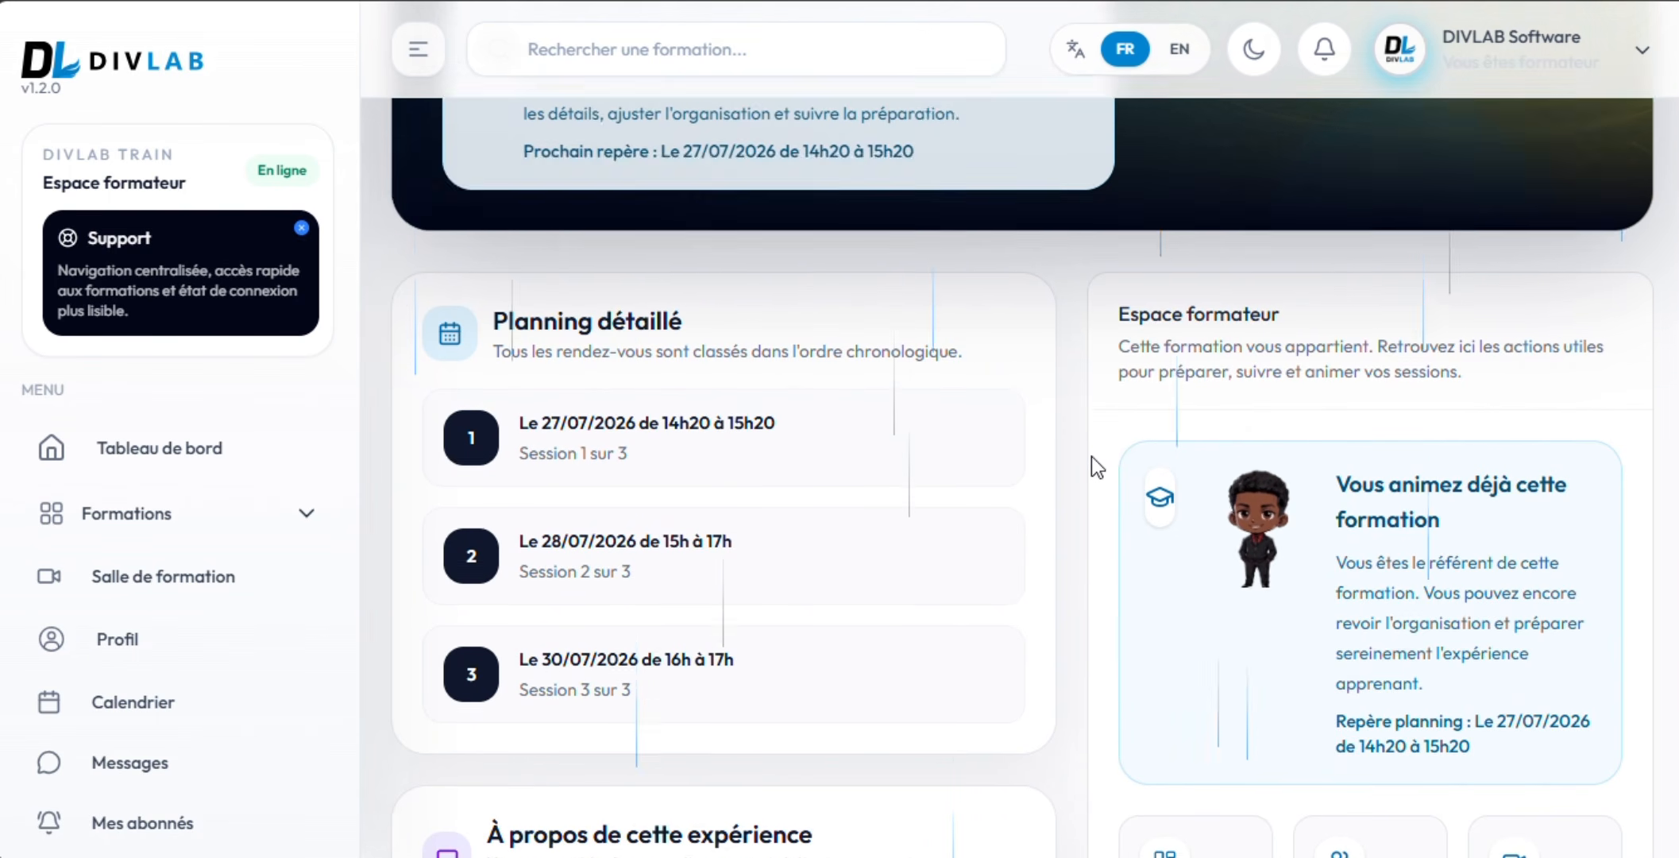
scroll(1091, 457, up, 3)
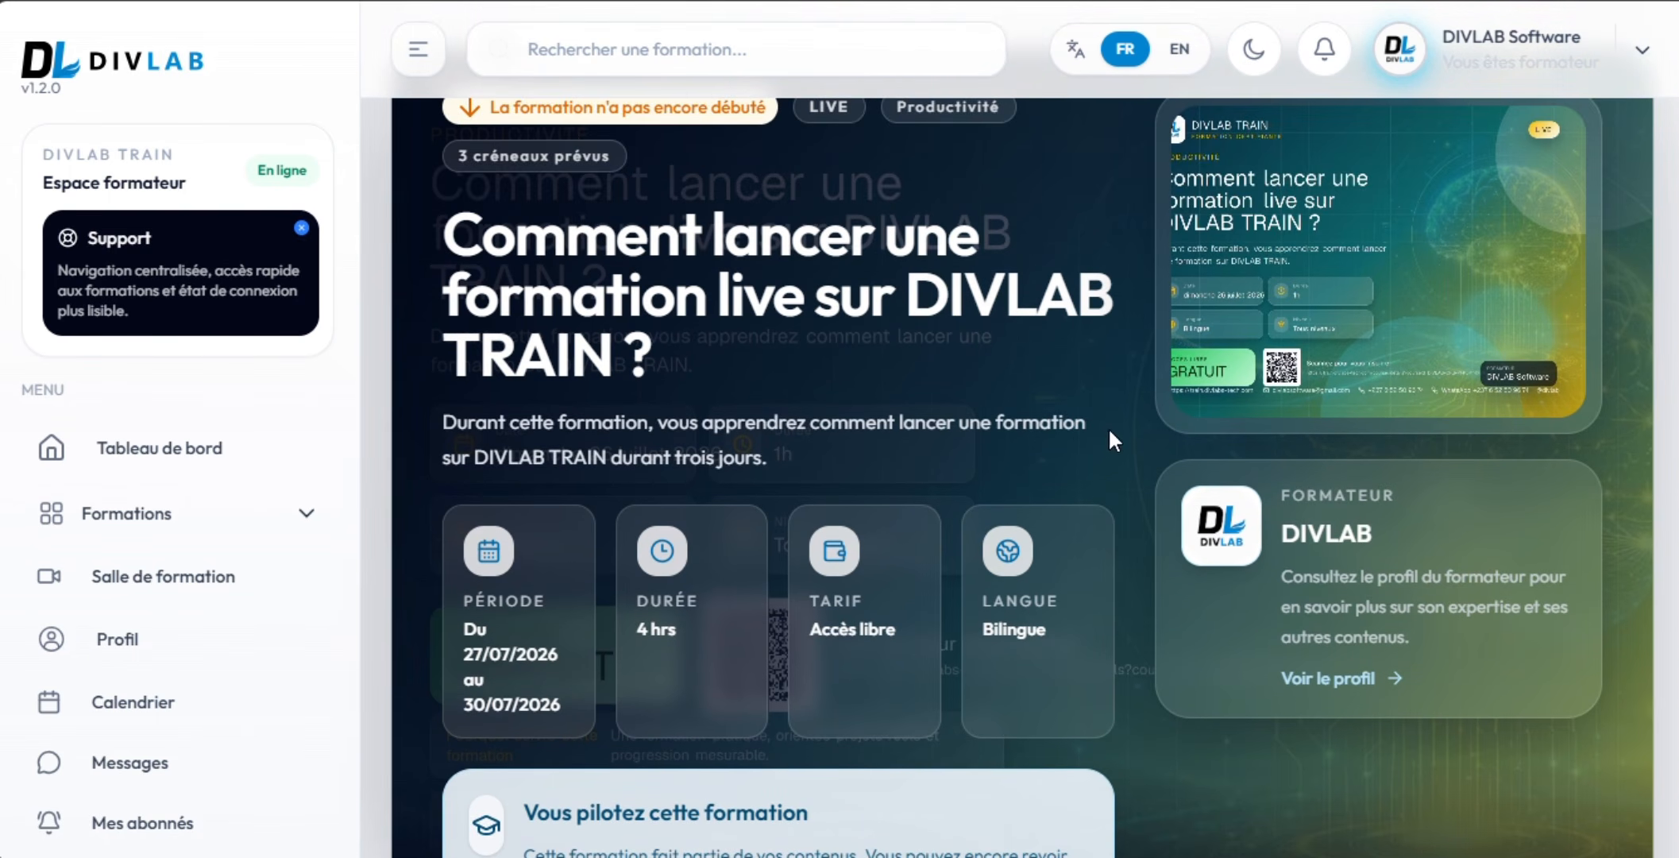
scroll(1109, 426, up, 2)
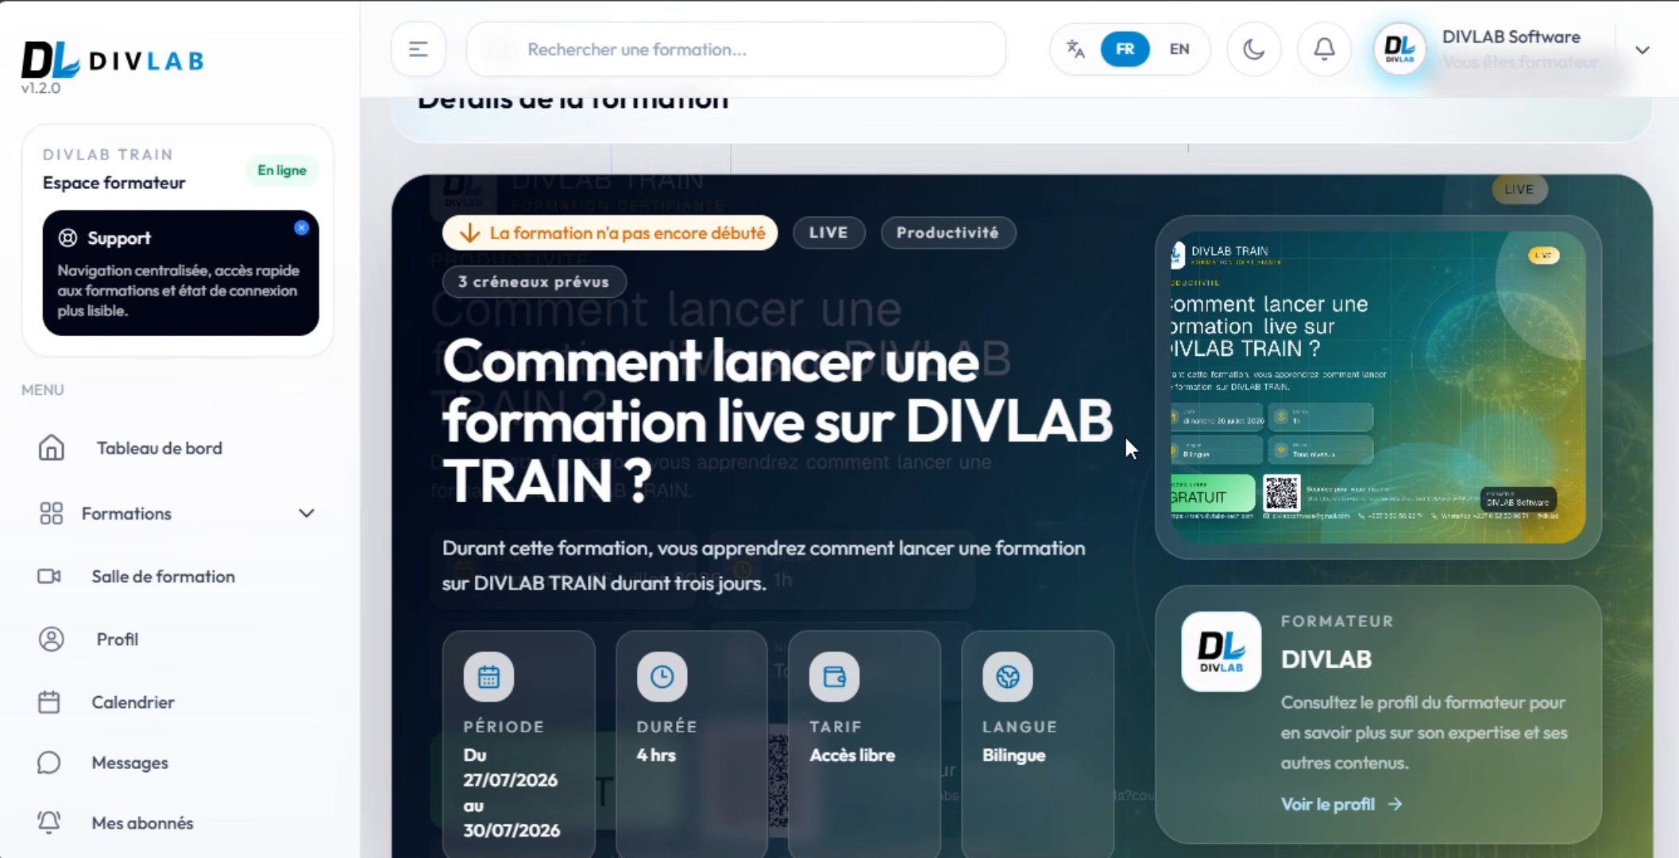
scroll(1126, 439, up, 2)
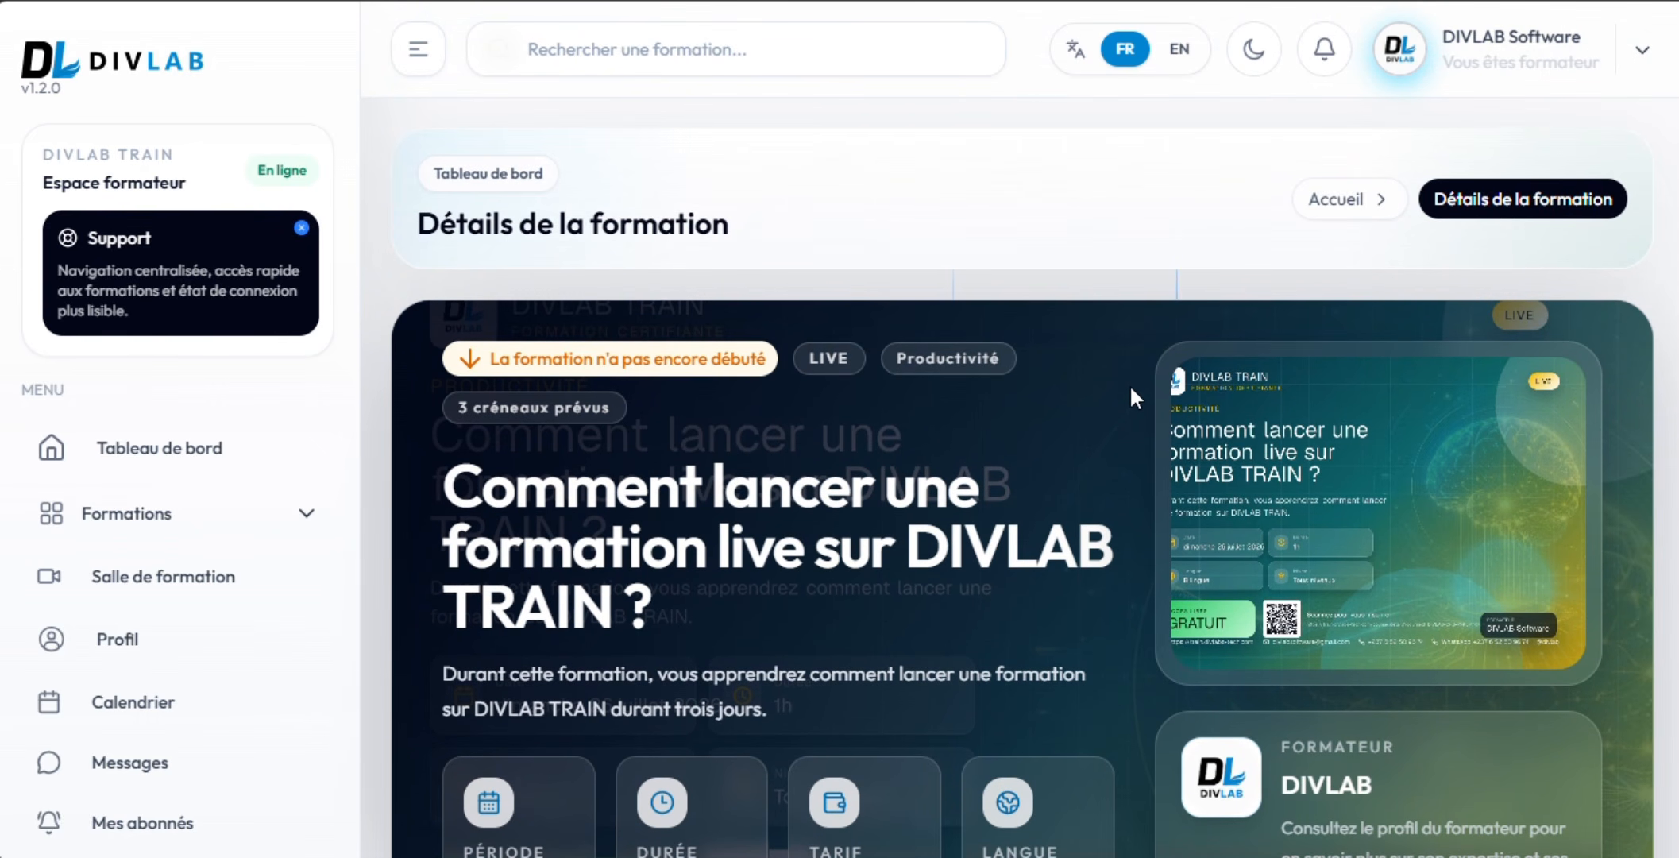